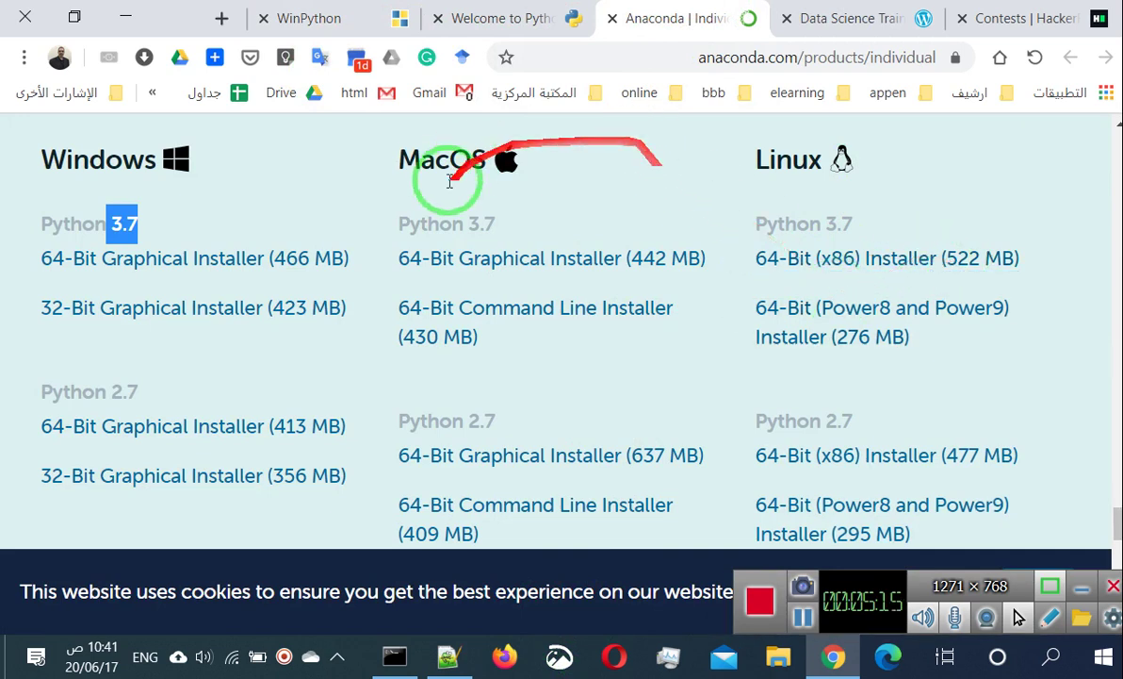
Switch to File Explorer and open the apps folder inside Downloads
scroll(727, 307, "up", 2)
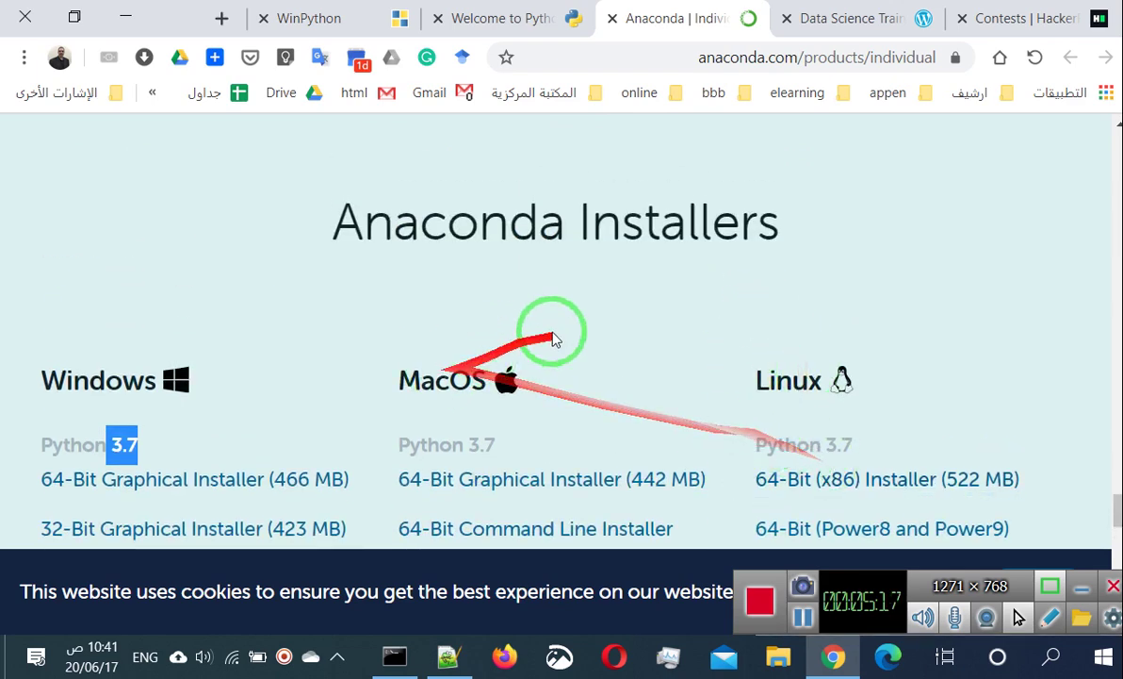
left_click(777, 663)
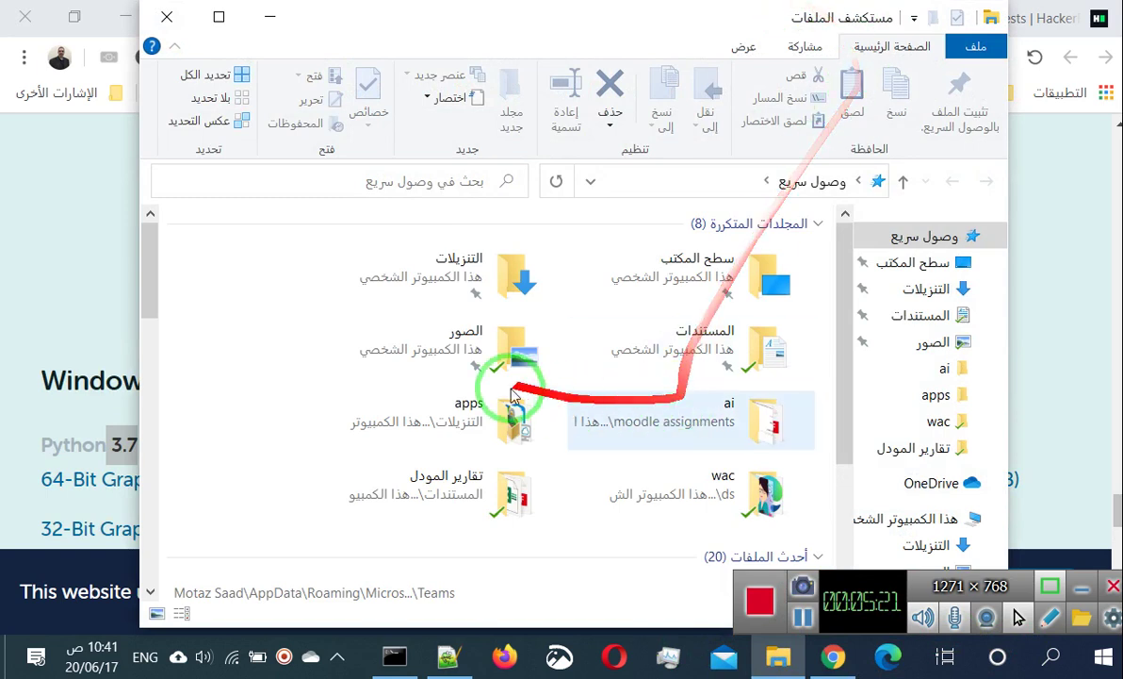
left_click(1081, 585)
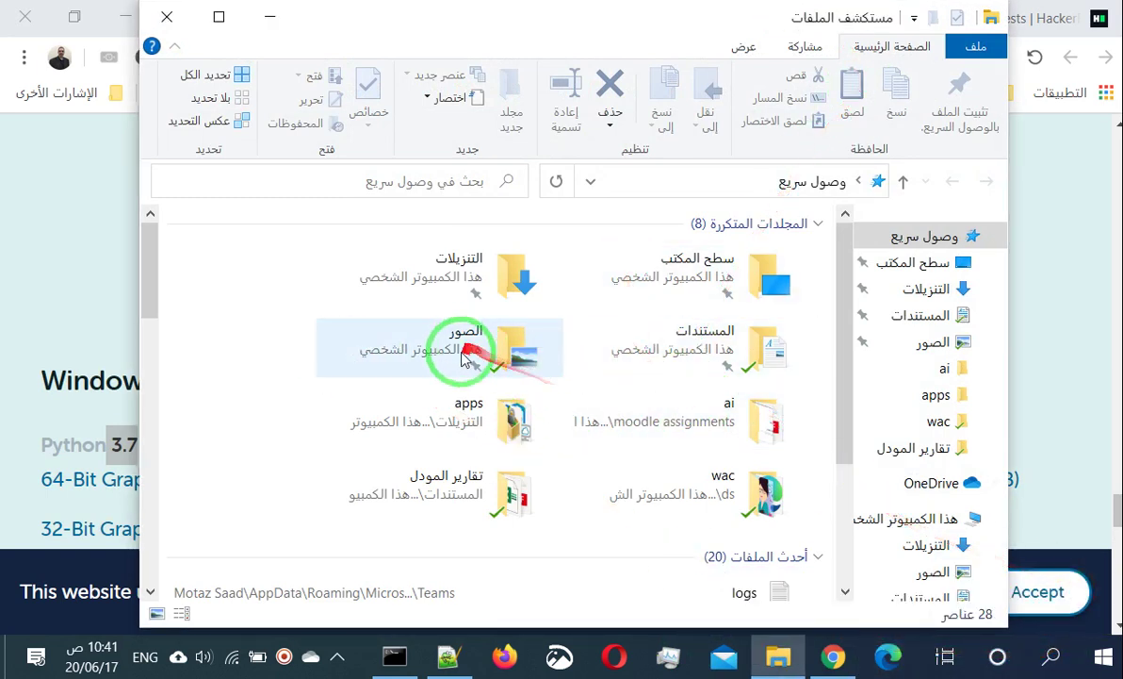
double_click(473, 429)
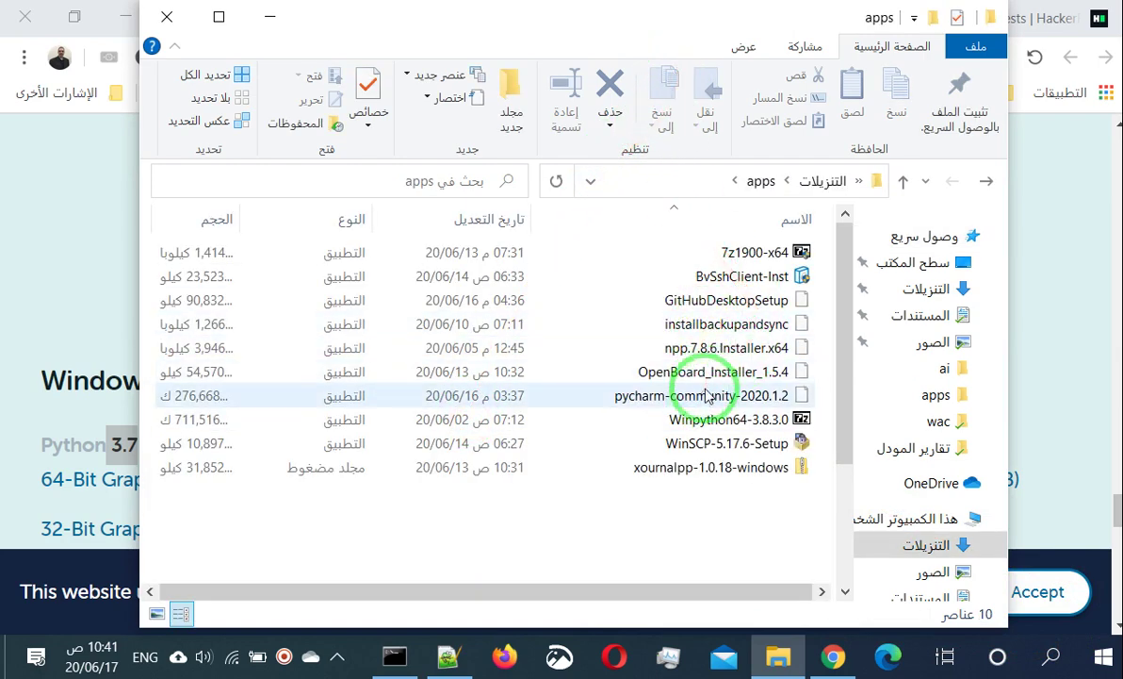
Launch the Winpython64-3.8.3.0 self-extracting archive to view its extraction destination, and dismiss it without extracting
left_click(742, 424)
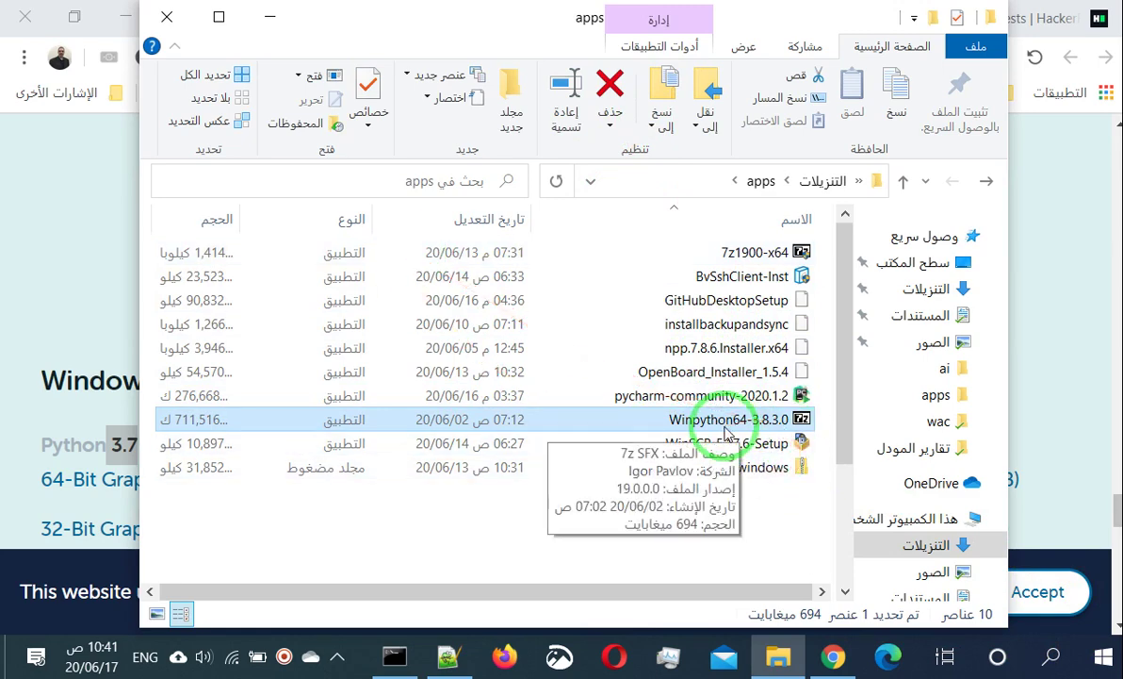
double_click(727, 422)
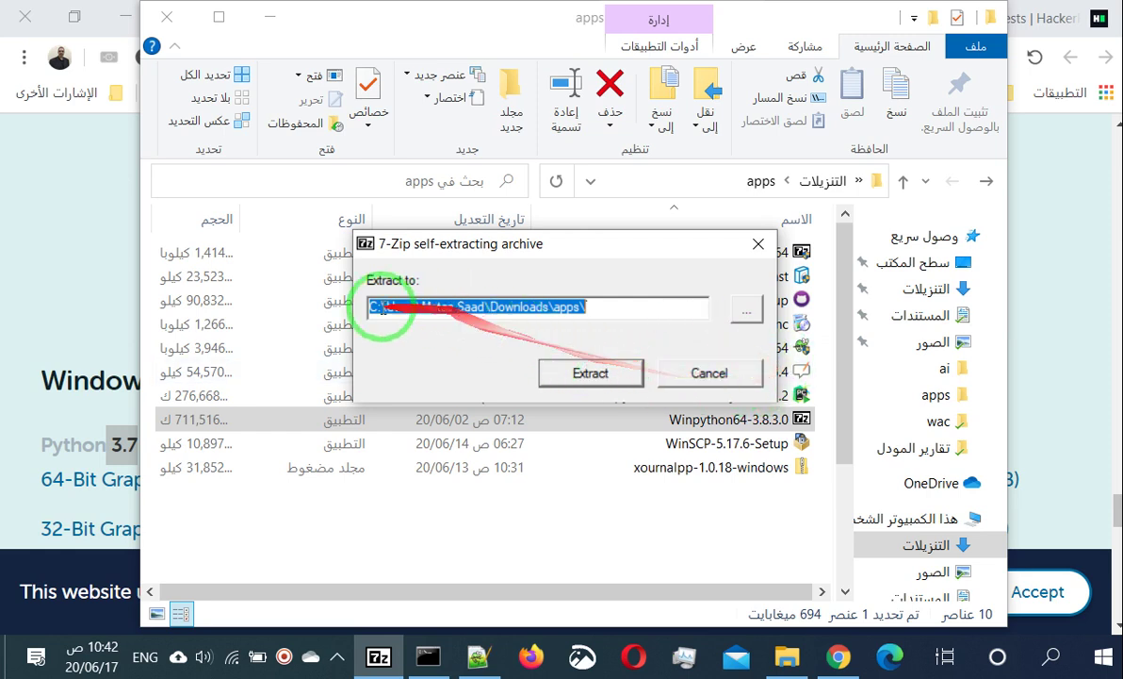
left_click(709, 373)
left_click(270, 17)
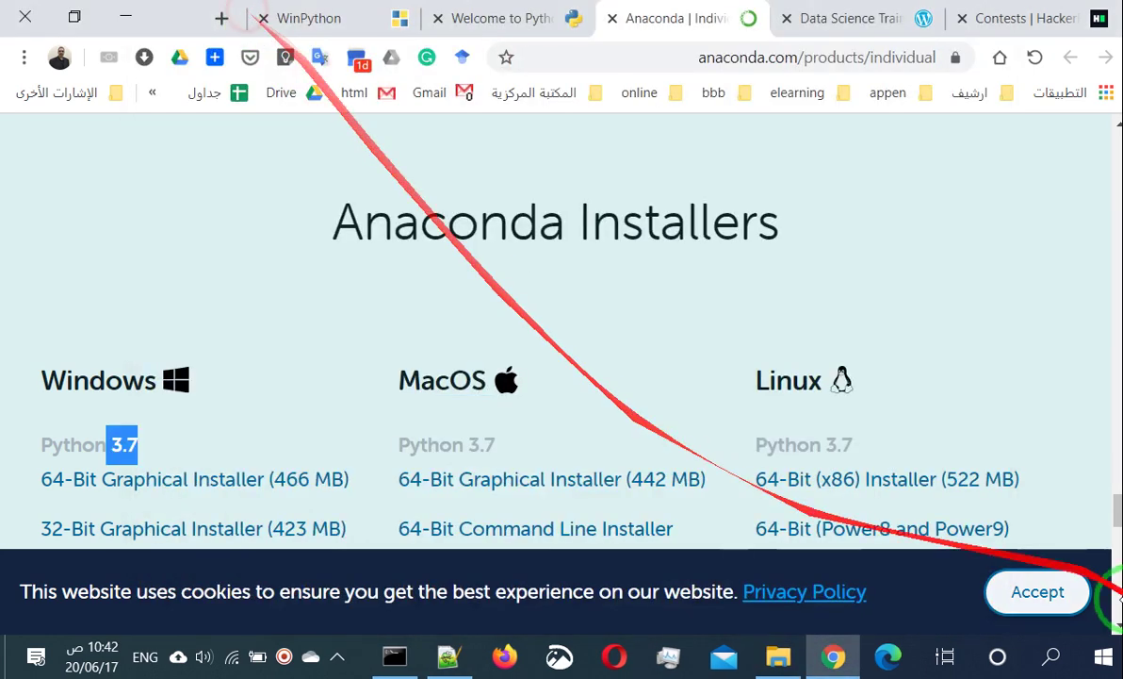
Browse in File Explorer to the extracted WinPython folder C:\python38\WPy64-3830
left_click(779, 657)
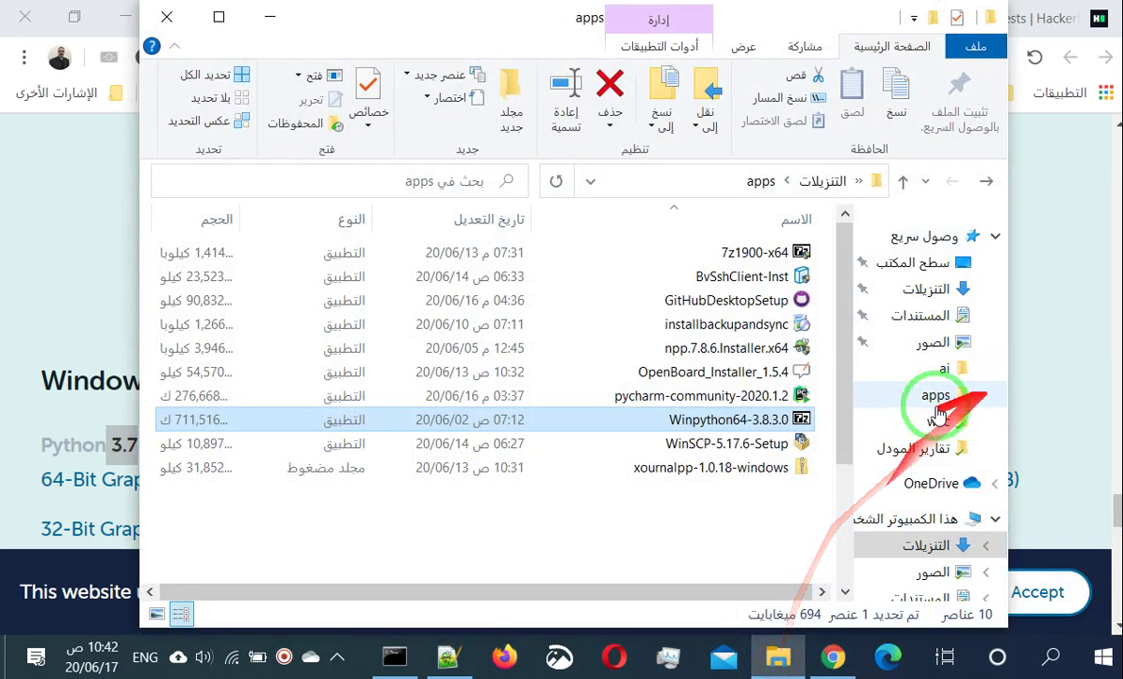
left_click(900, 518)
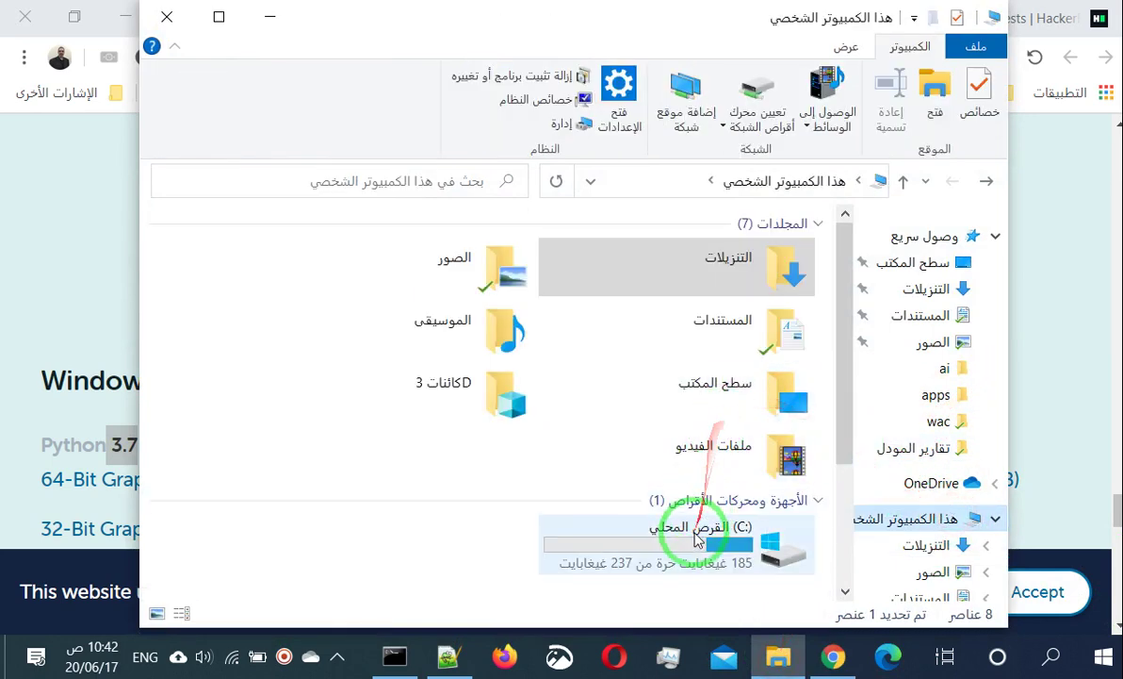
double_click(692, 539)
left_click(754, 350)
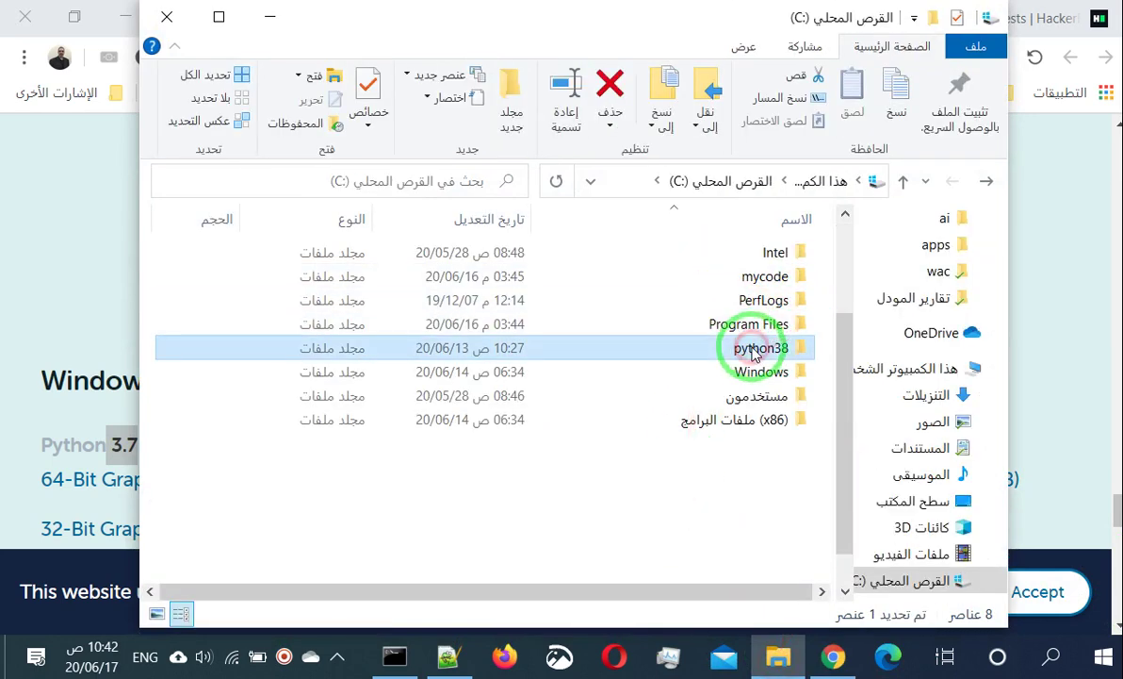
double_click(759, 353)
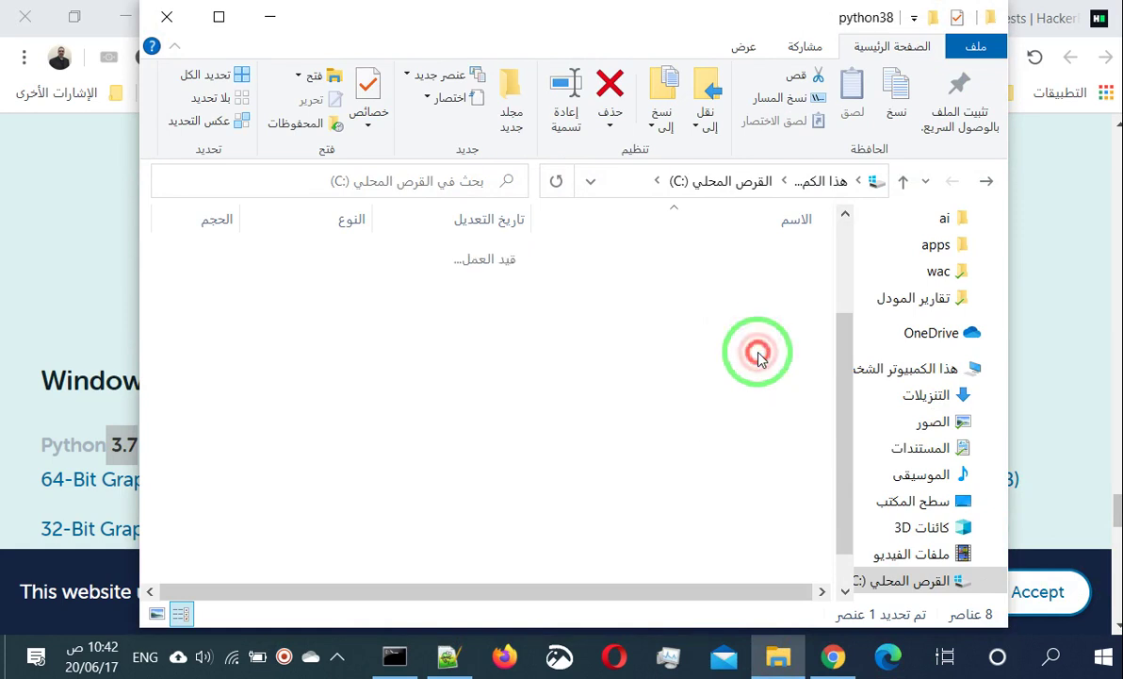
left_click(752, 254)
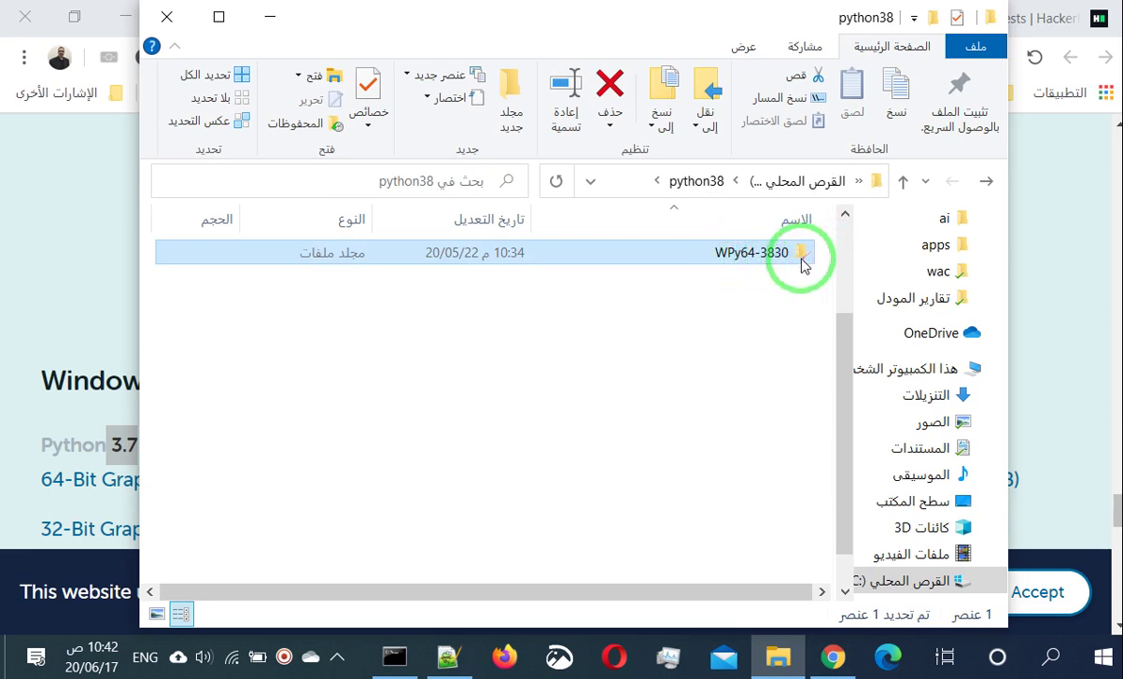
double_click(754, 254)
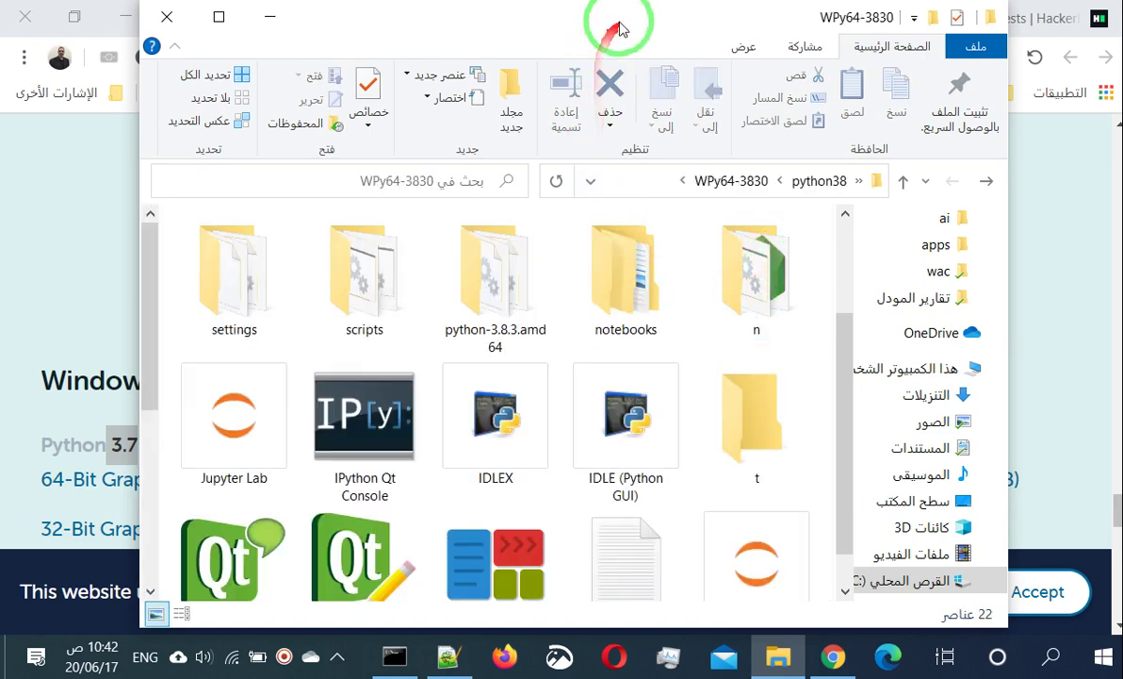
Maximize the WPy64-3830 folder window and select the WinPython Command Prompt program
double_click(612, 26)
scroll(377, 443, "down", 3)
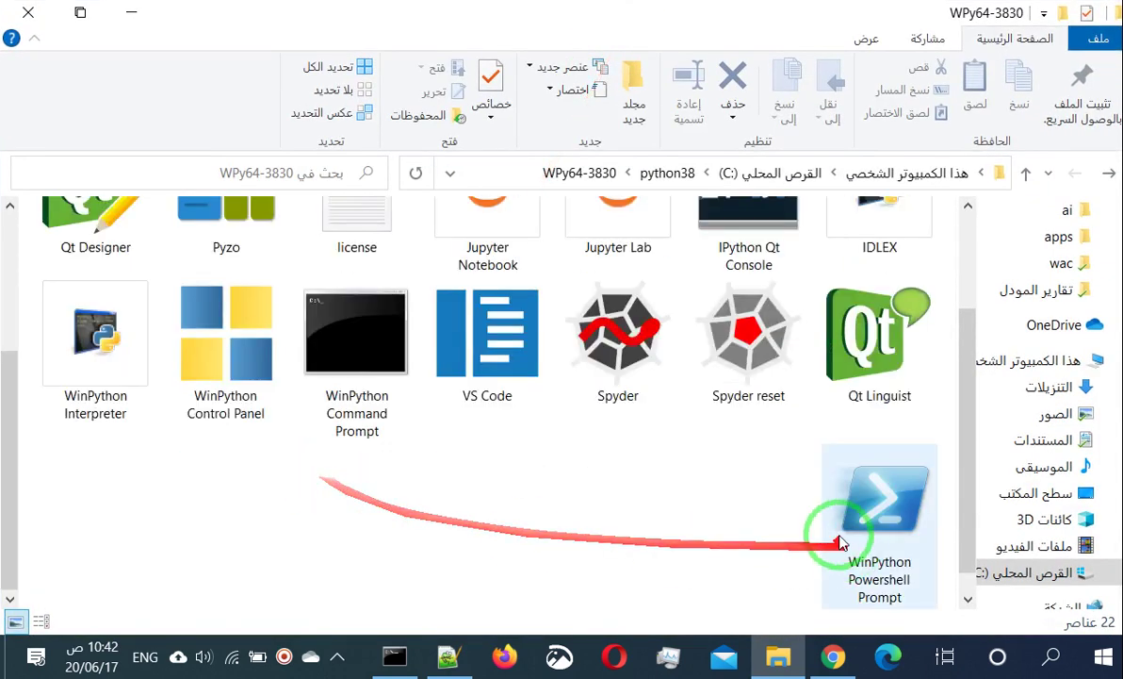
left_click(404, 377)
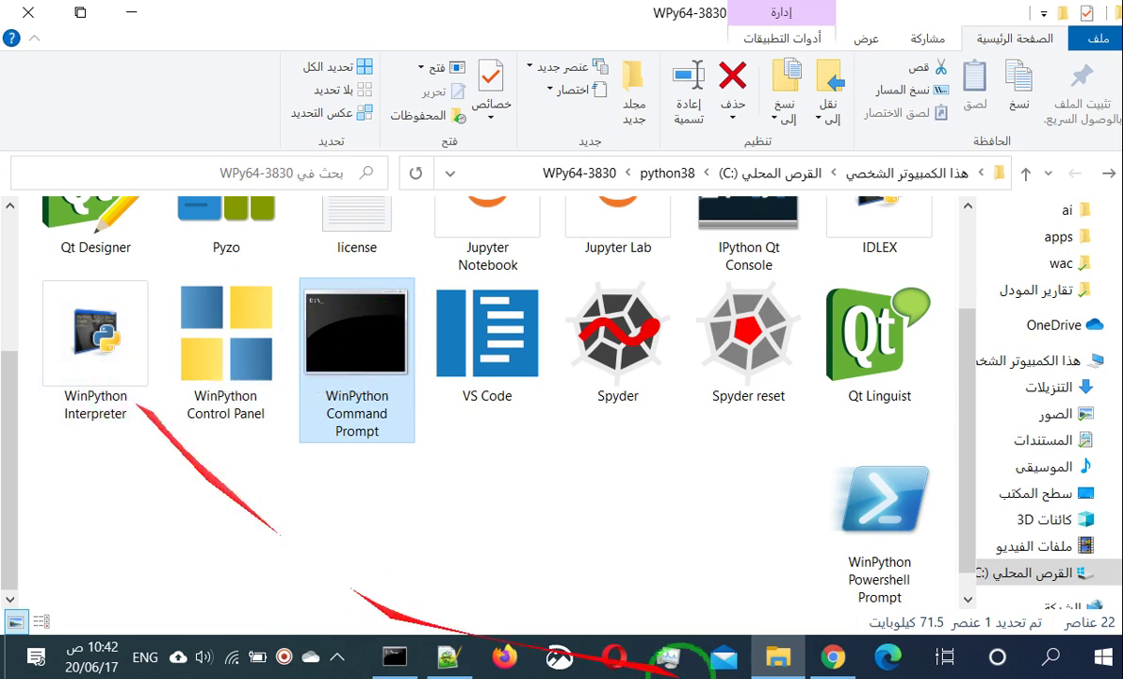
Try running python from the standard Windows Command Prompt, and close both the prompt and the Microsoft Store window
left_click(1111, 659)
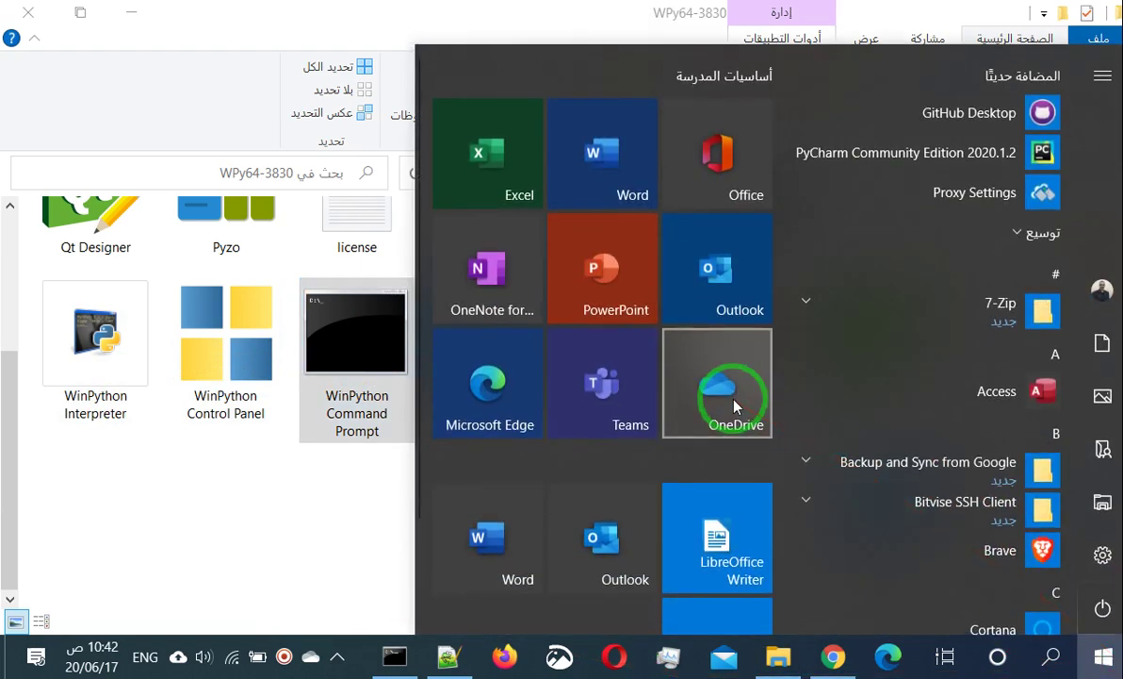
type("cmd")
key("Return")
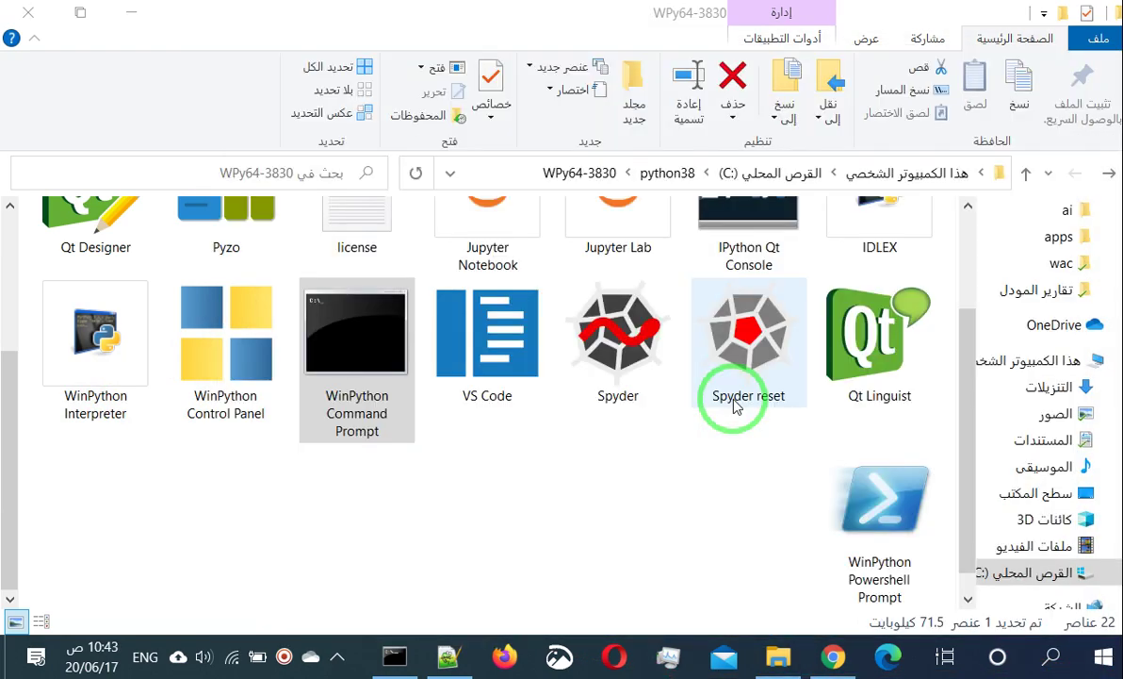
type("python")
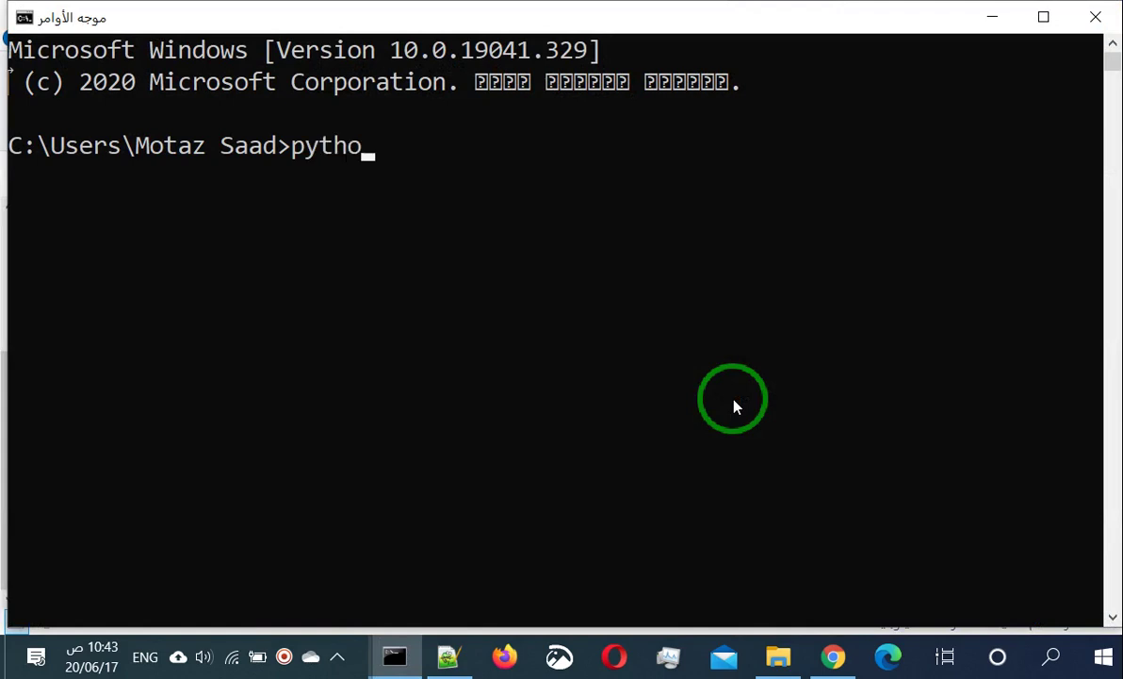
key("Return")
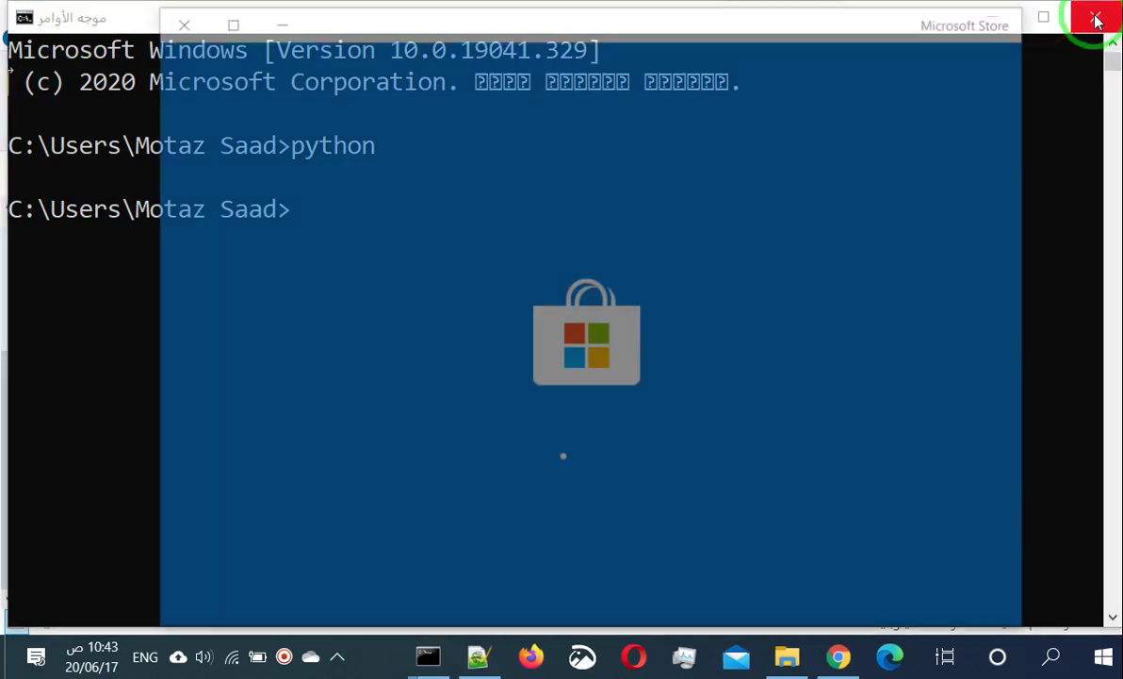
left_click(1096, 18)
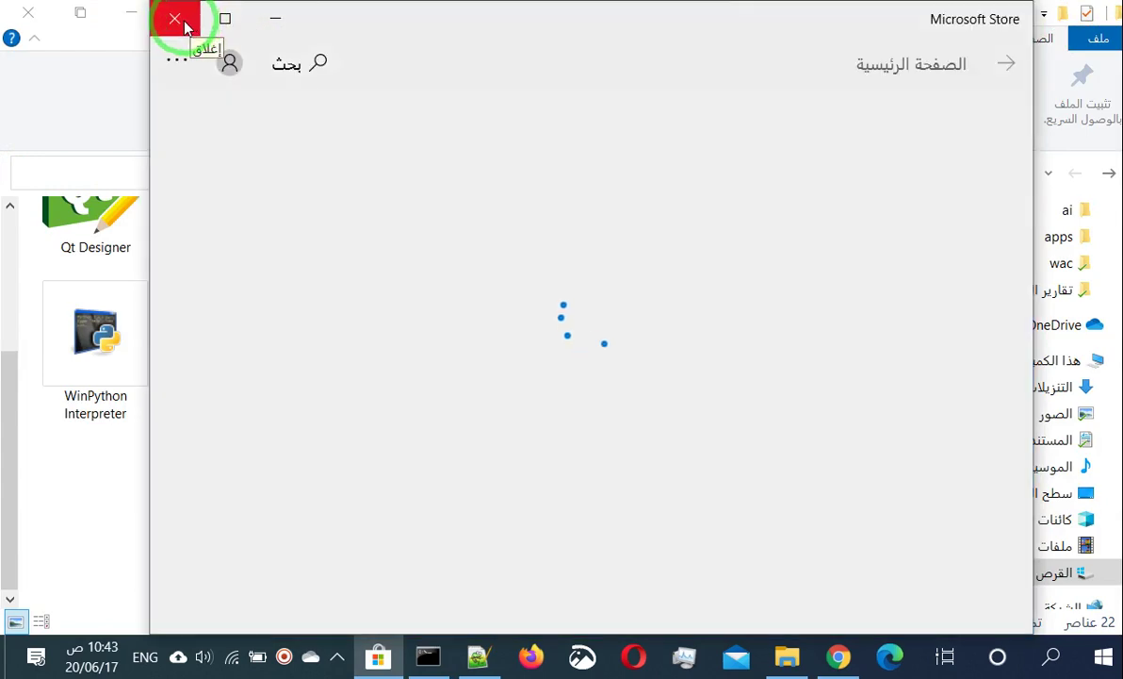
left_click(179, 20)
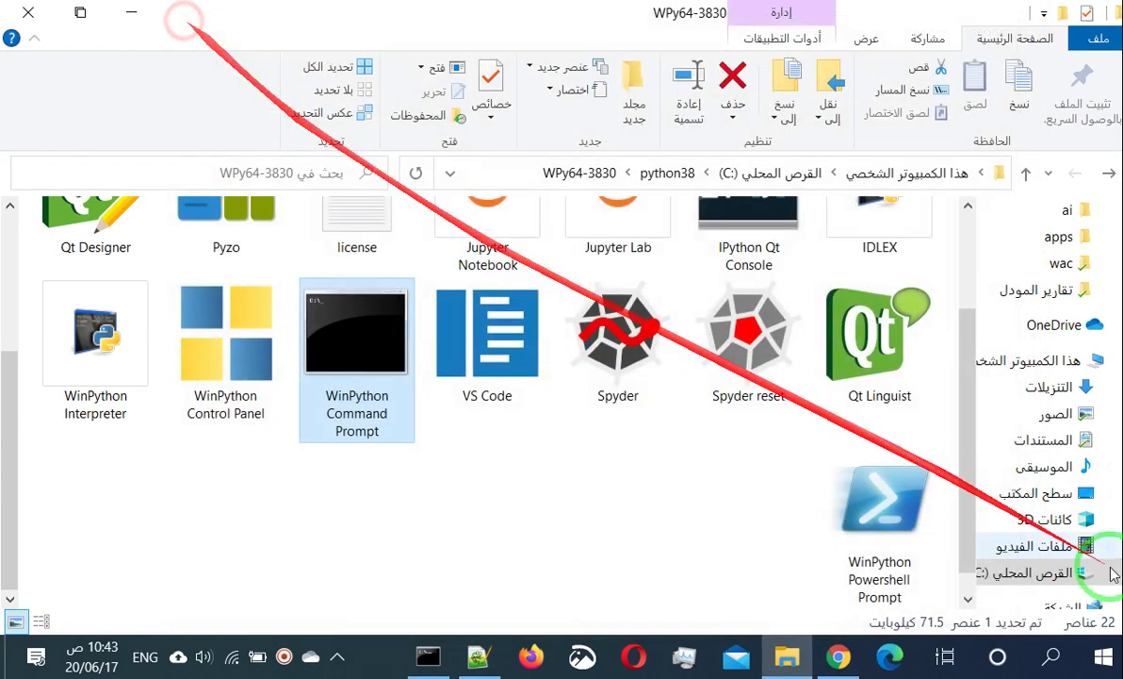
Open the WinPython Command Prompt from the WPy64-3830 folder and start the python interpreter in it
double_click(358, 334)
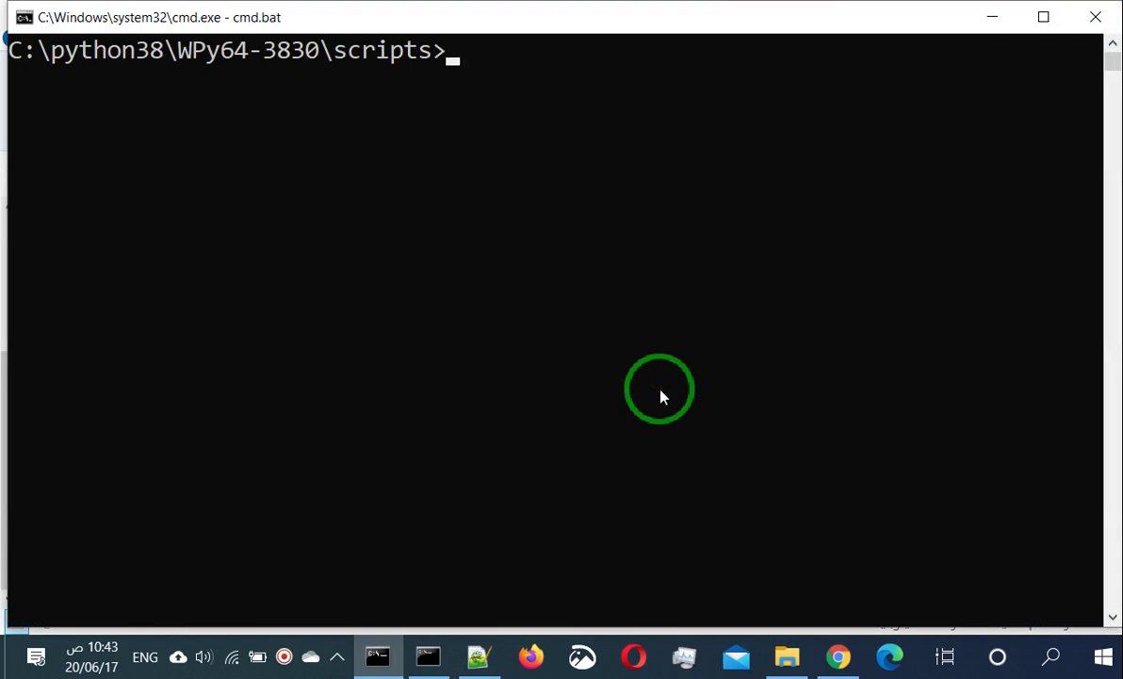
type("python")
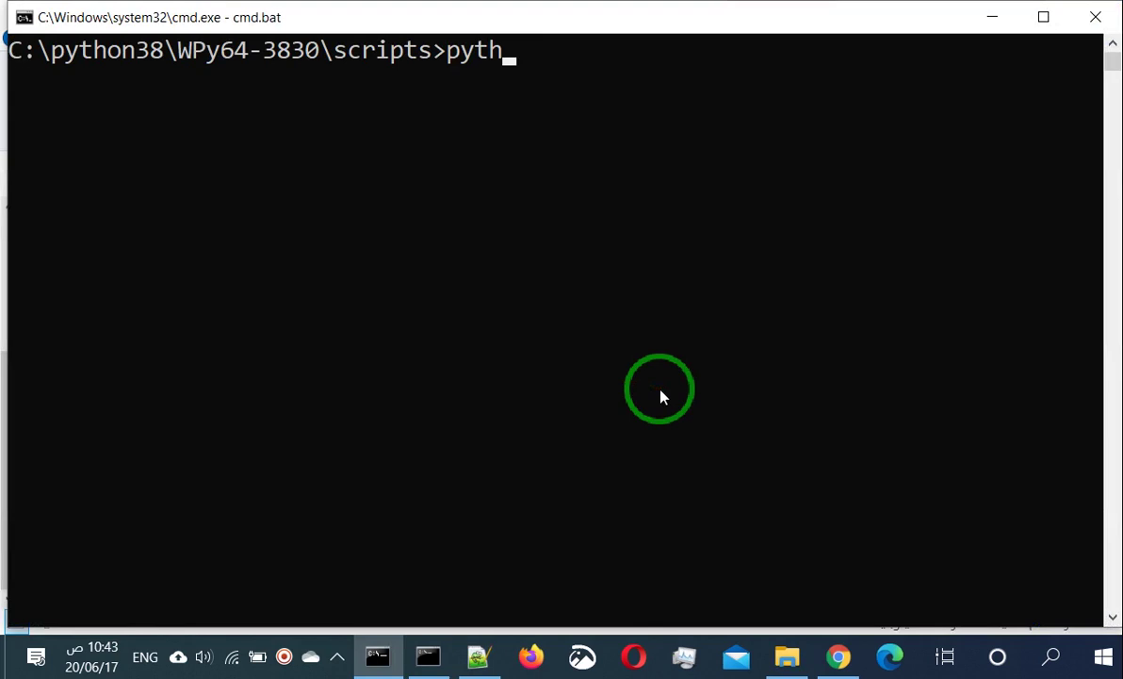
key("Return")
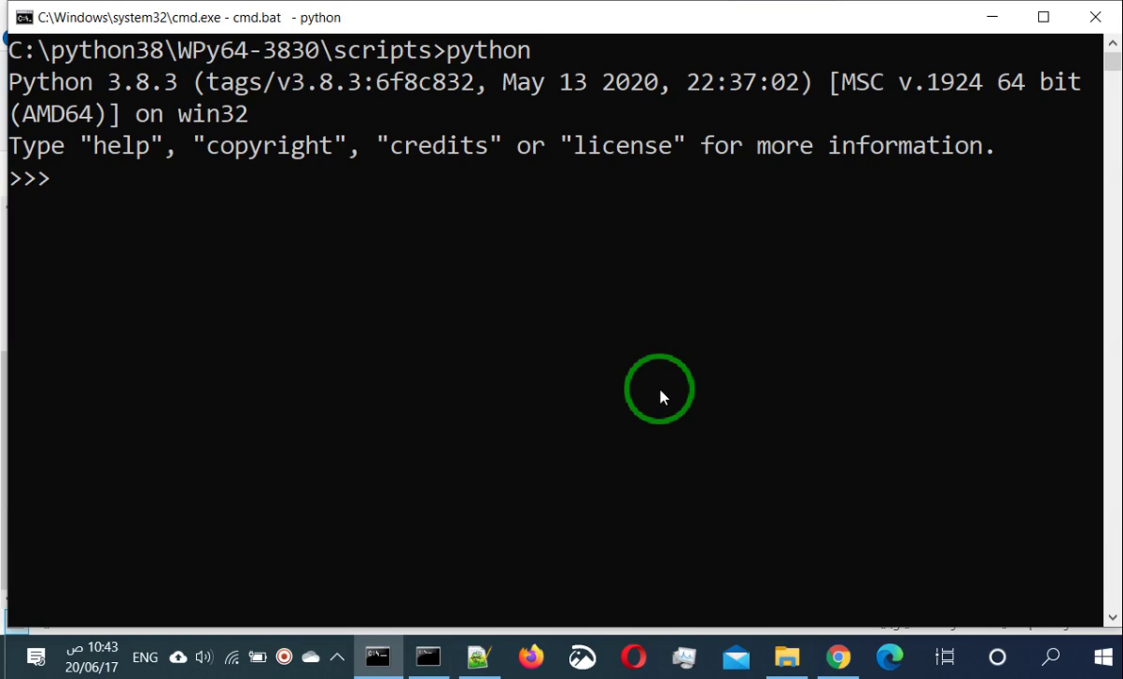
Show the desktop, select the WinPython Command Prompt shortcut, and close the extra Command Prompt window
key("super+d")
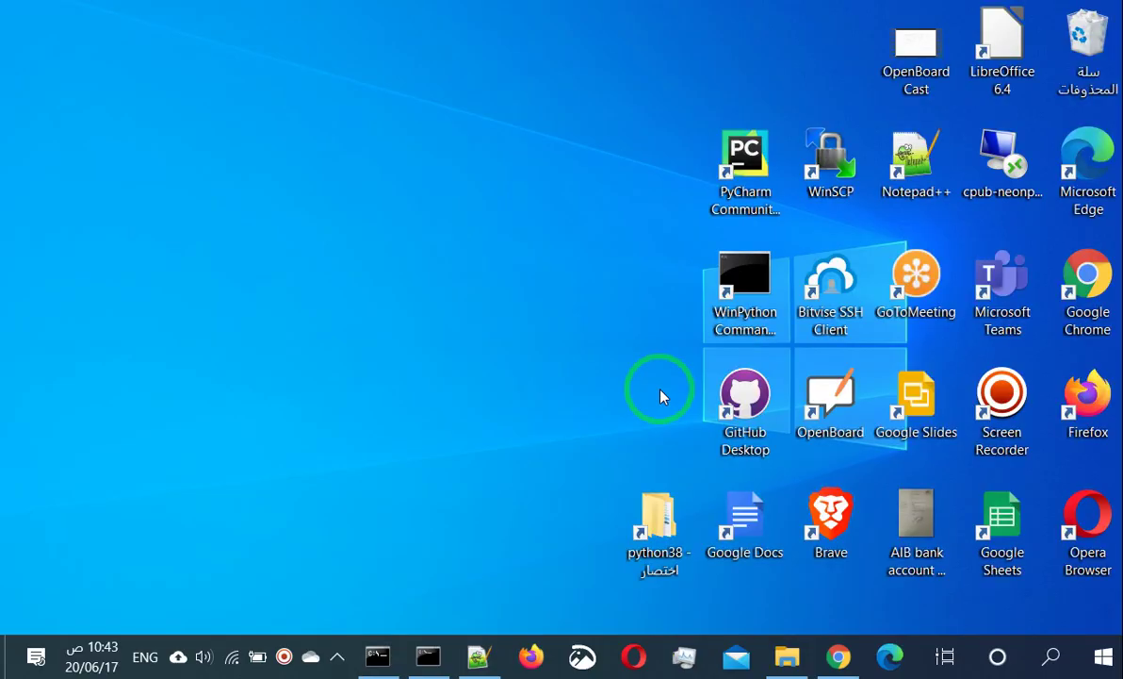
left_click(757, 274)
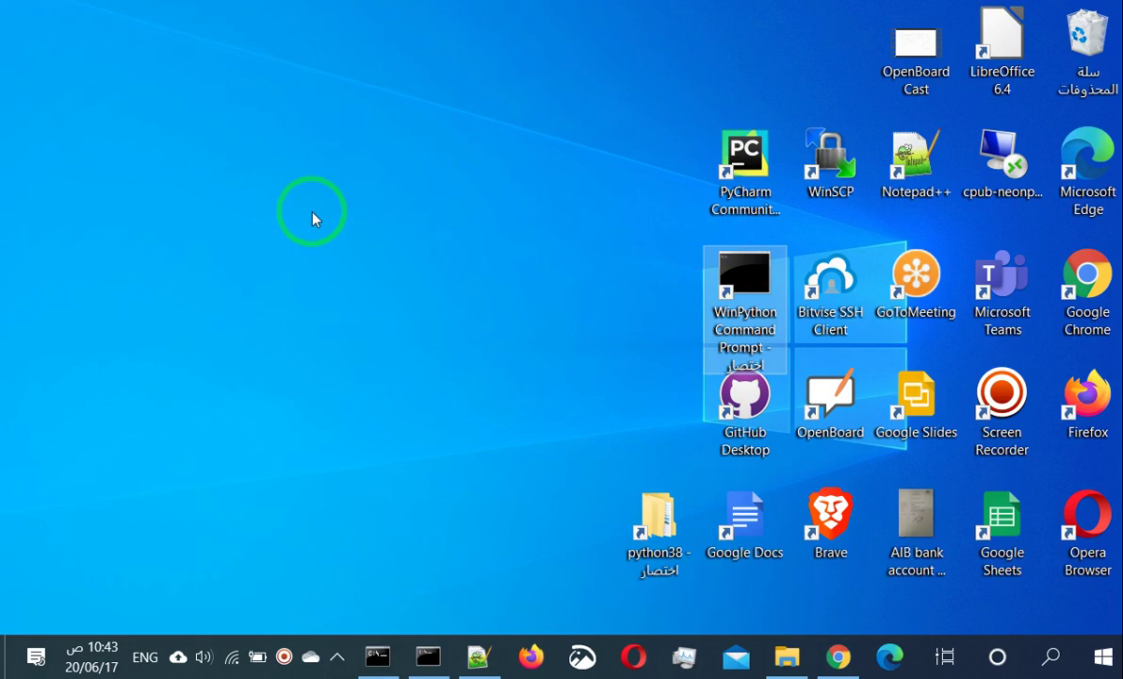
left_click(428, 656)
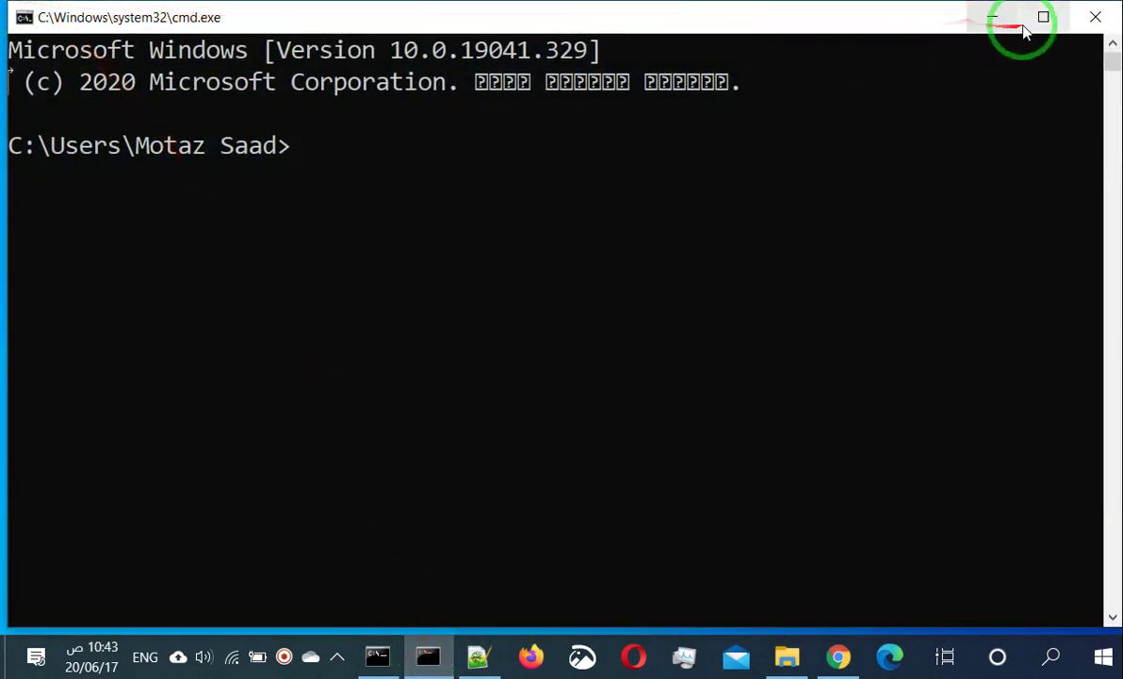
left_click(1096, 15)
Return to the WinPython Command Prompt, leave the interpreter with exit(), and run pip
left_click(395, 656)
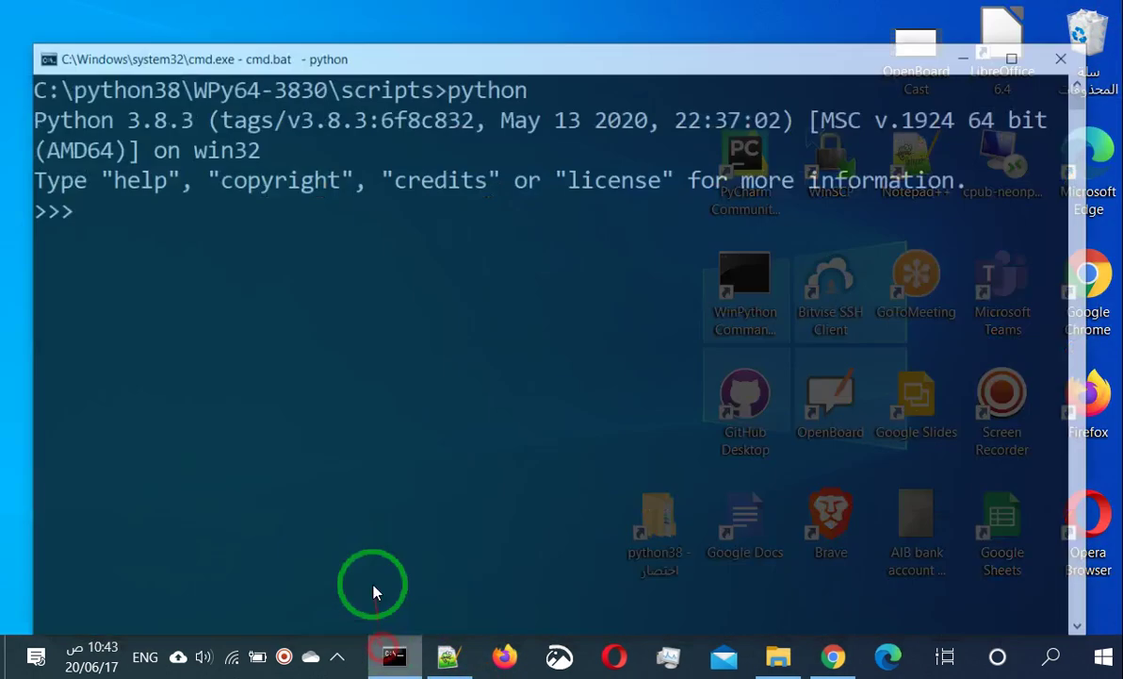
type("exit()")
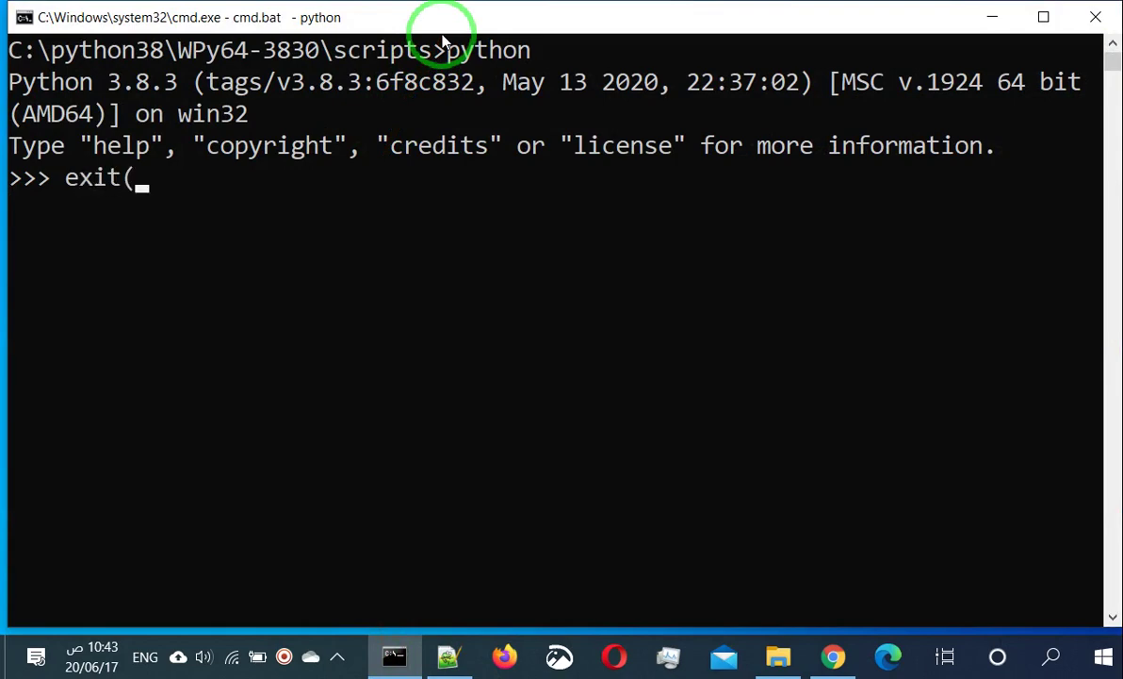
key("Return")
type("pip")
key("Return")
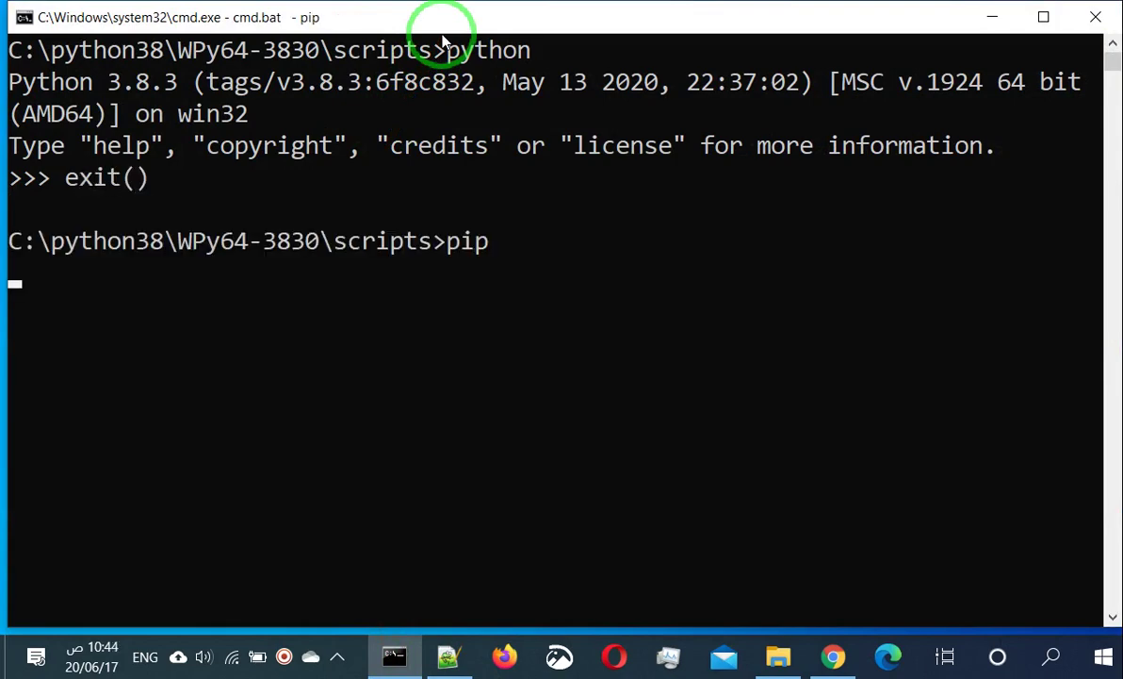
Examine the pip usage syntax and the descriptions of the install, download, uninstall and freeze commands
scroll(259, 325, "up", 2)
scroll(259, 325, "up", 20)
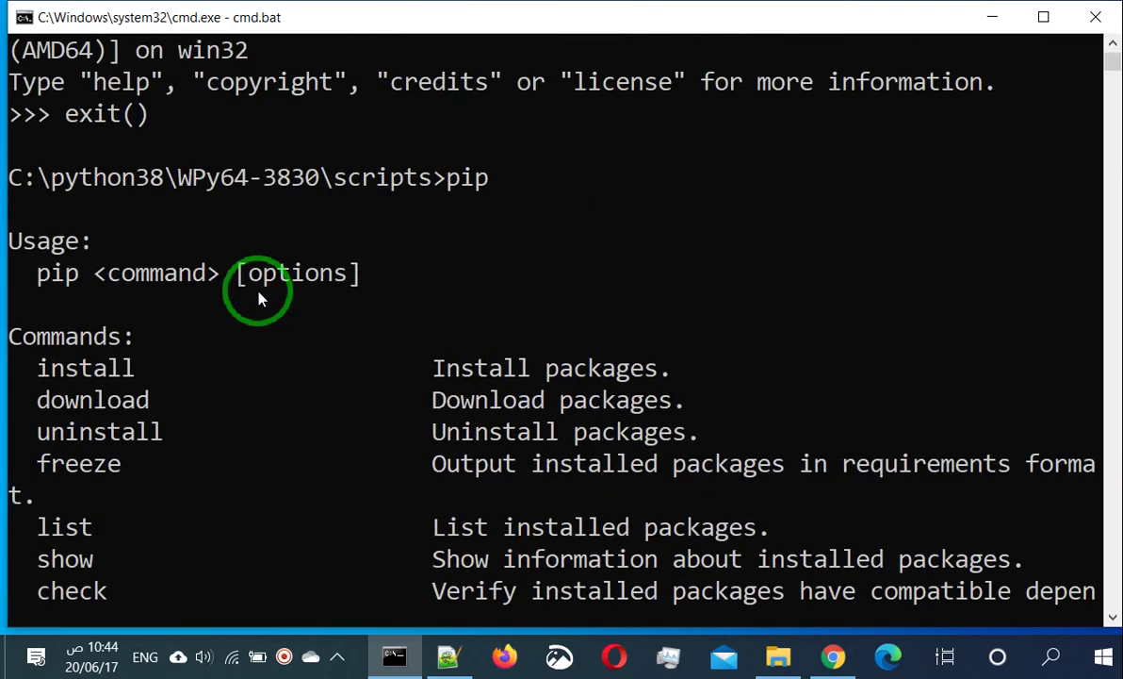
left_click_drag(38, 273, 275, 282)
left_click_drag(33, 368, 157, 368)
left_click_drag(50, 369, 191, 372)
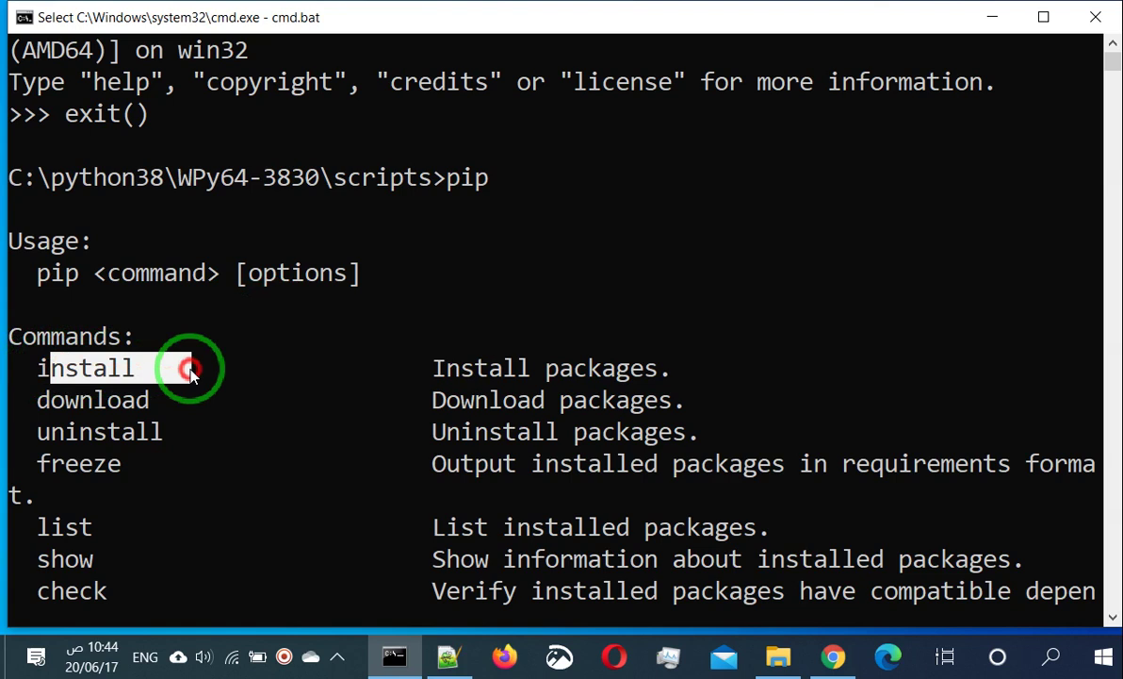
left_click_drag(36, 400, 155, 401)
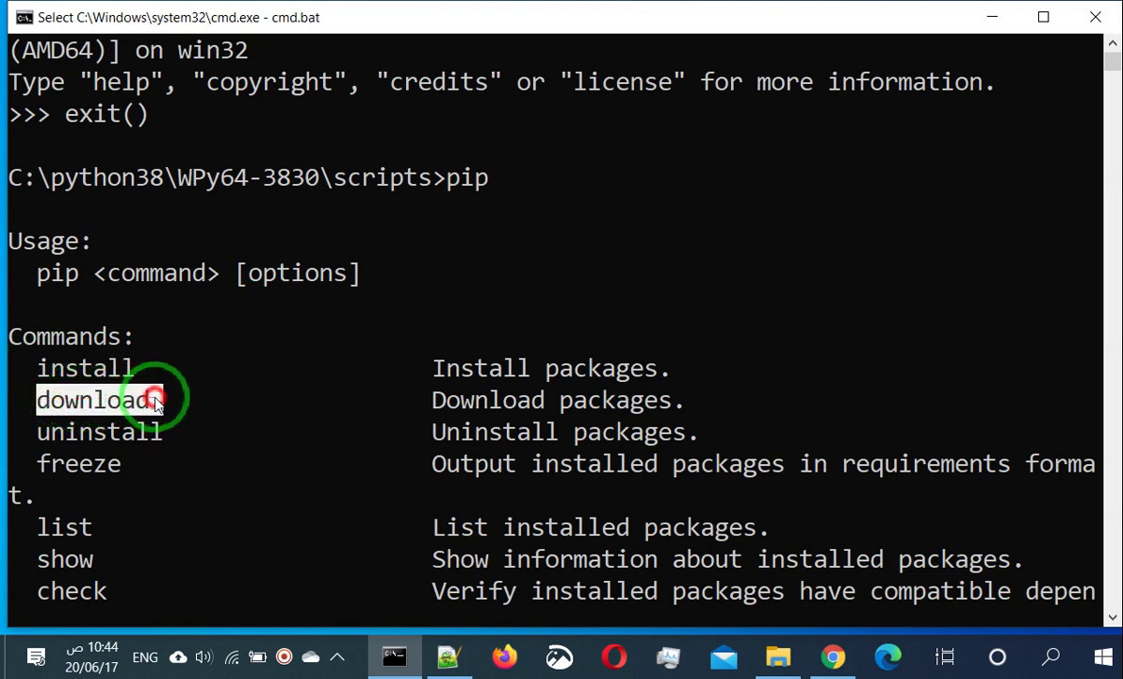
left_click(156, 400)
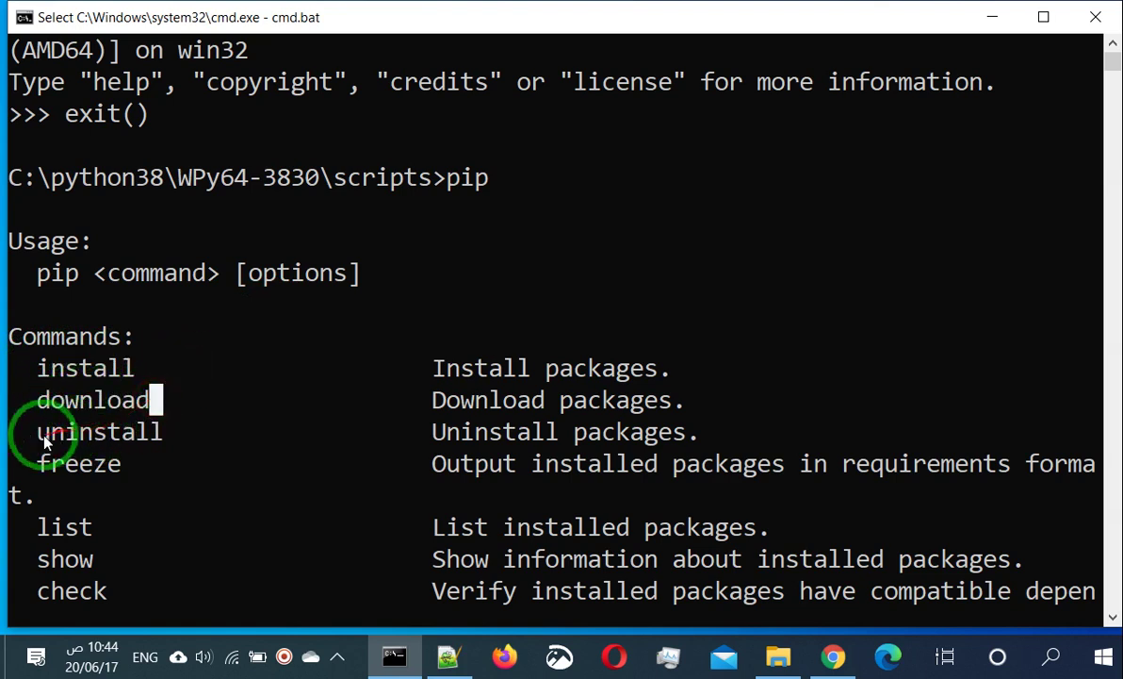
left_click_drag(21, 432, 198, 443)
left_click_drag(50, 464, 185, 465)
left_click_drag(503, 464, 1098, 481)
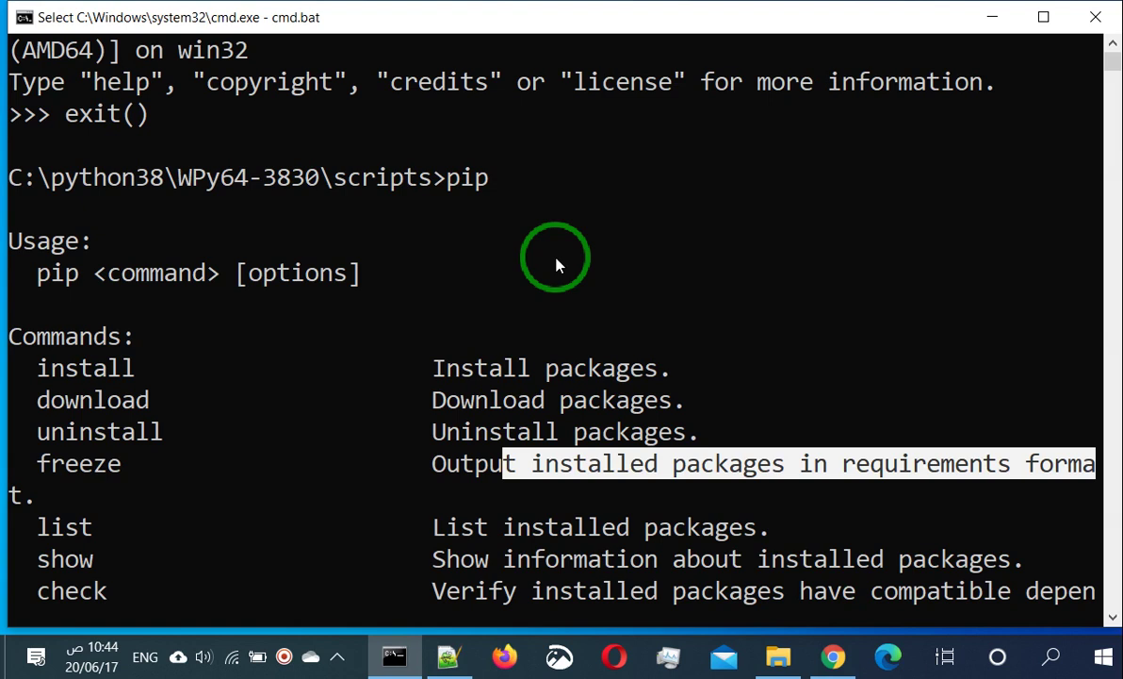
Start the python interpreter from the command line at the end of the pip help output
scroll(512, 283, "up", 1)
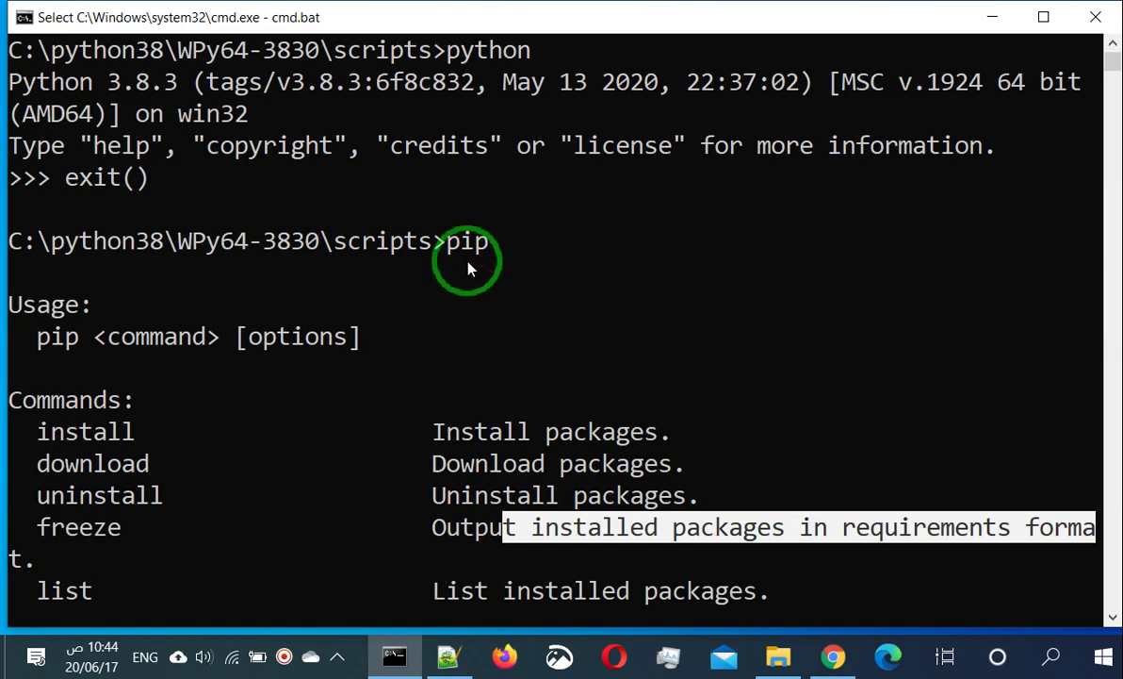
scroll(886, 128, "down", 11)
scroll(848, 125, "down", 15)
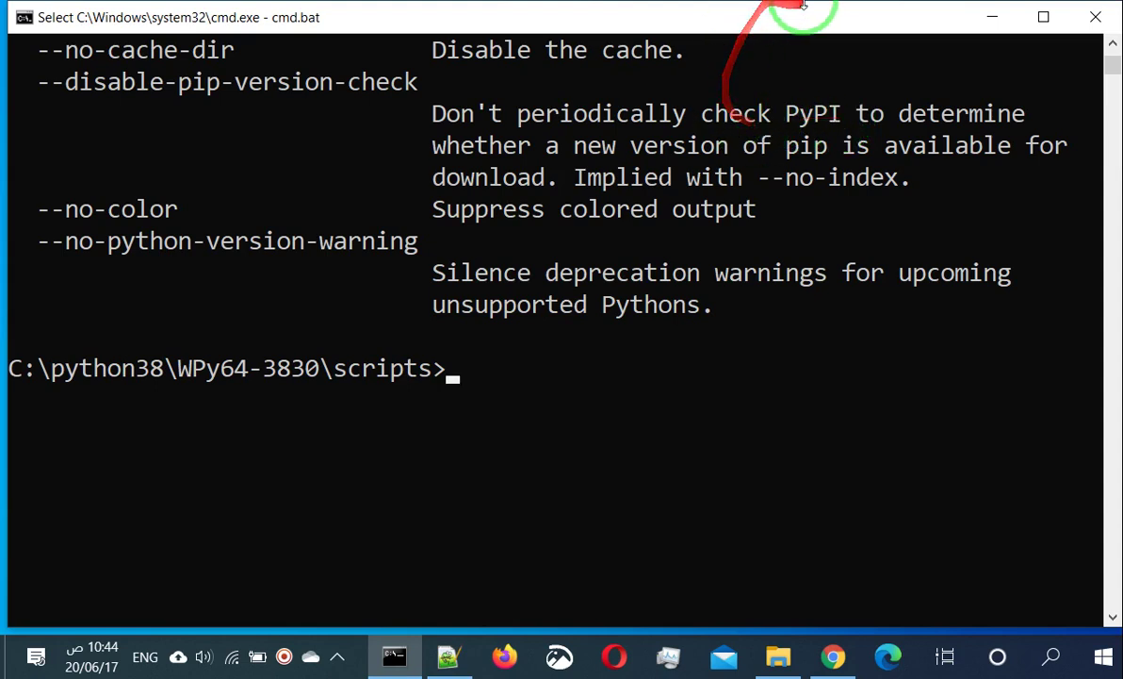
type("python")
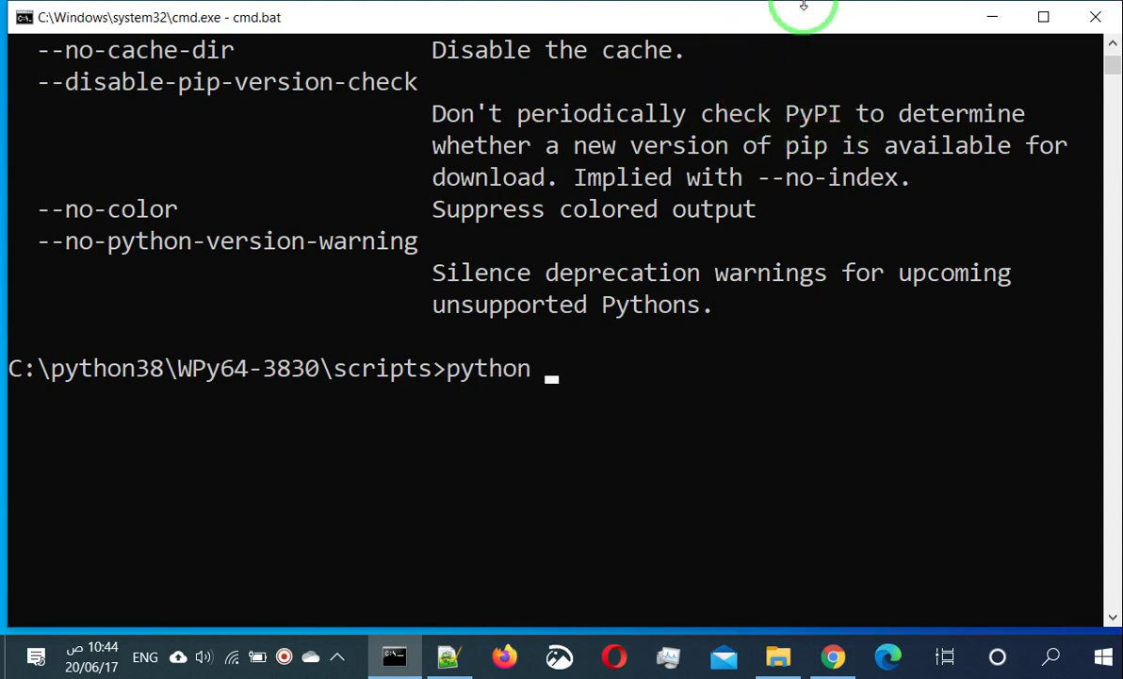
key("Return")
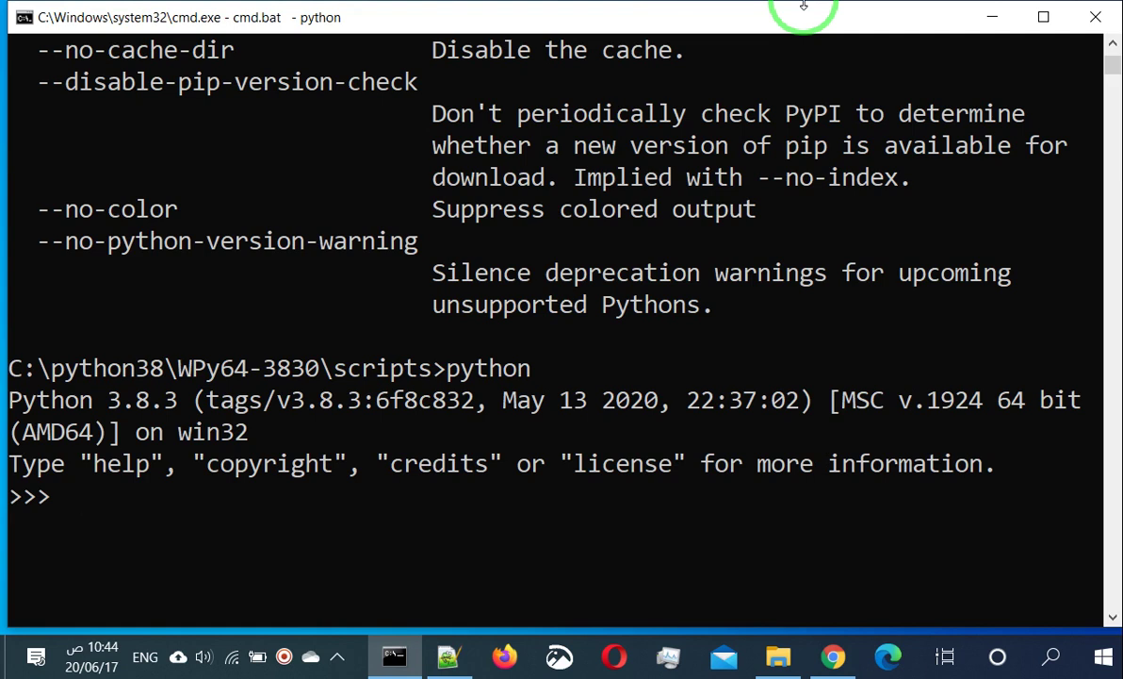
Assign 10 to the variable x in the interpreter and output it with print(x)
type("x = 10")
key("Return")
type("pri")
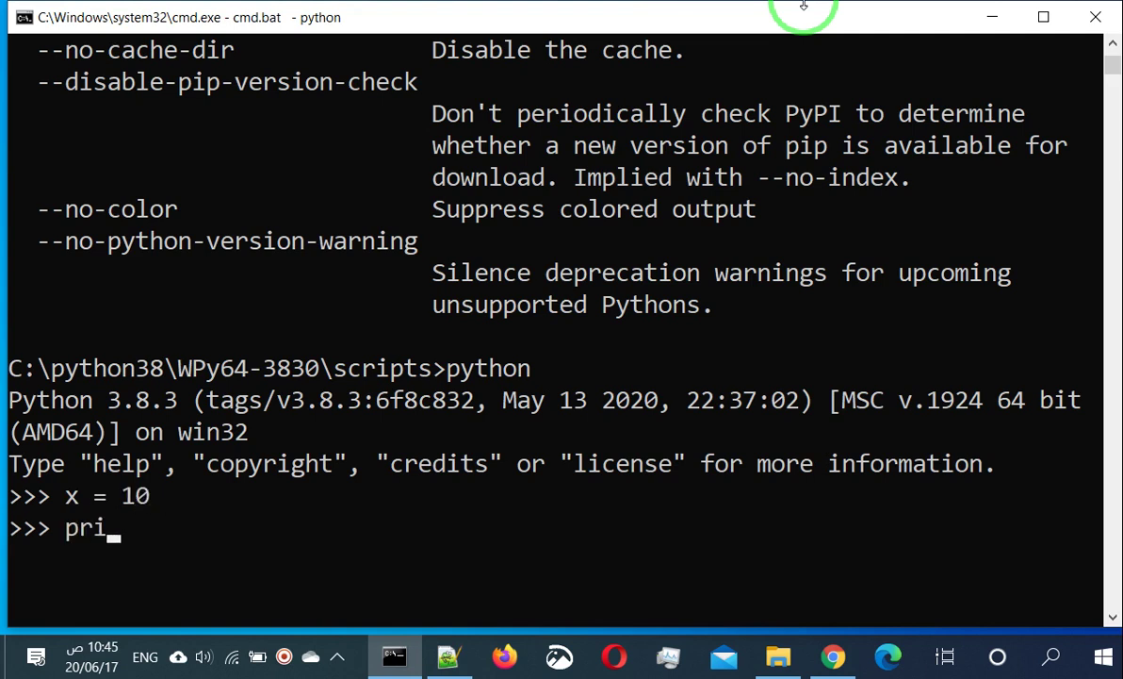
type("nt(x)")
key("Return")
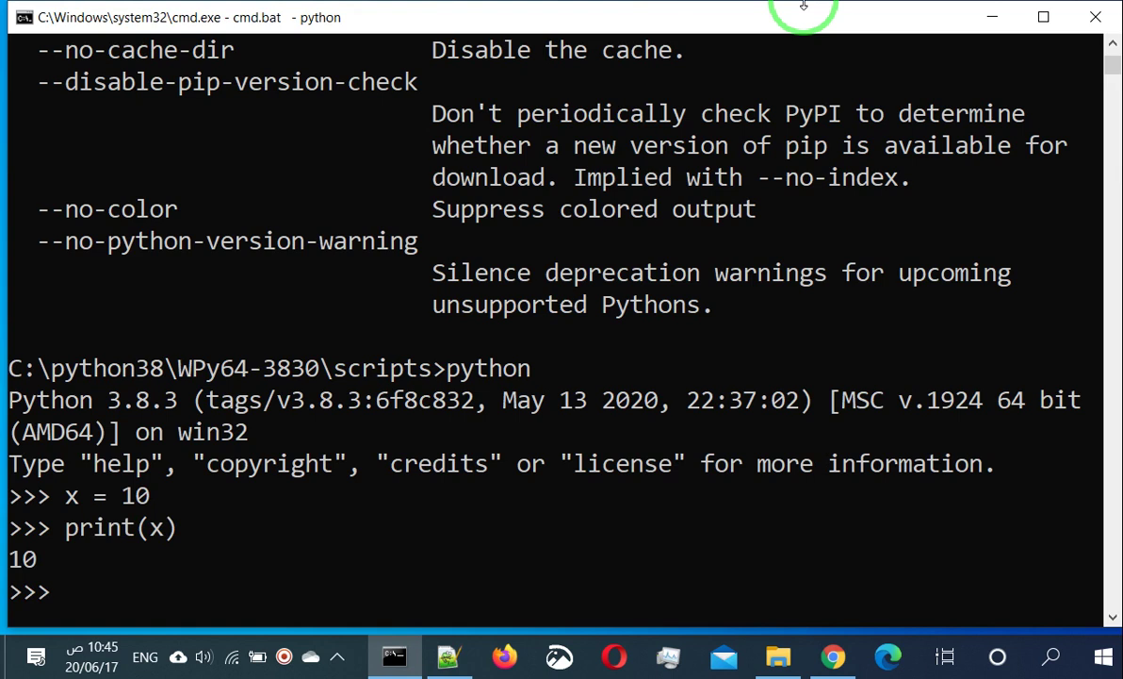
Run print('hello') in the Python interpreter
type("print(;")
key("BackSpace")
type("'hello")
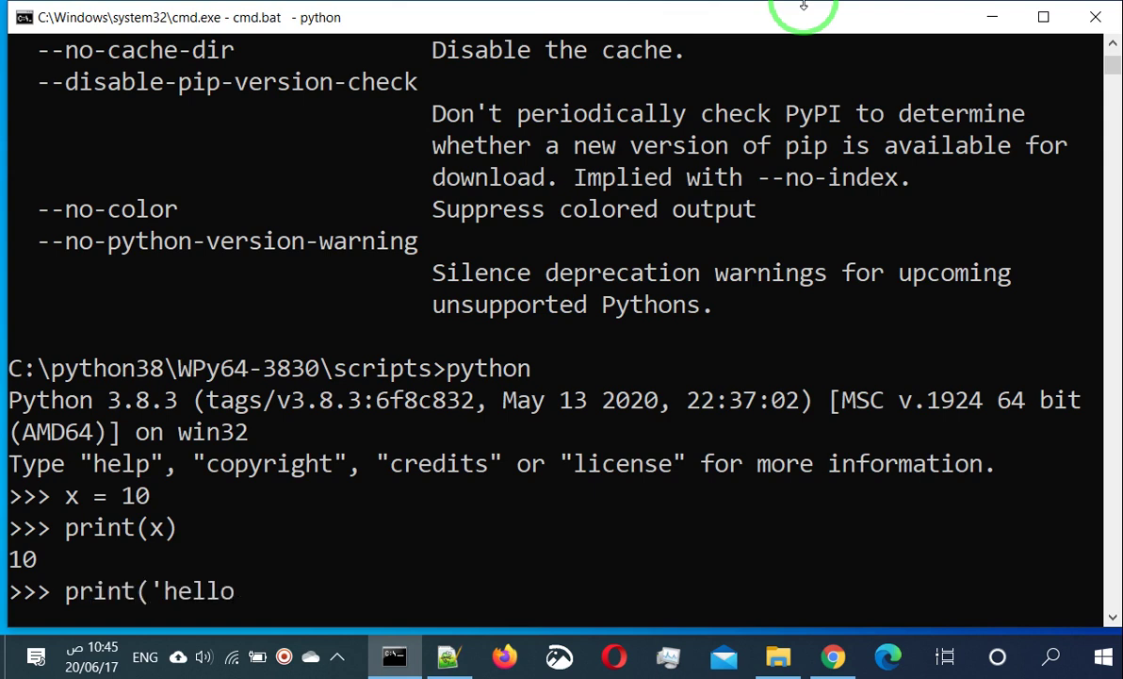
type("')")
key("Return")
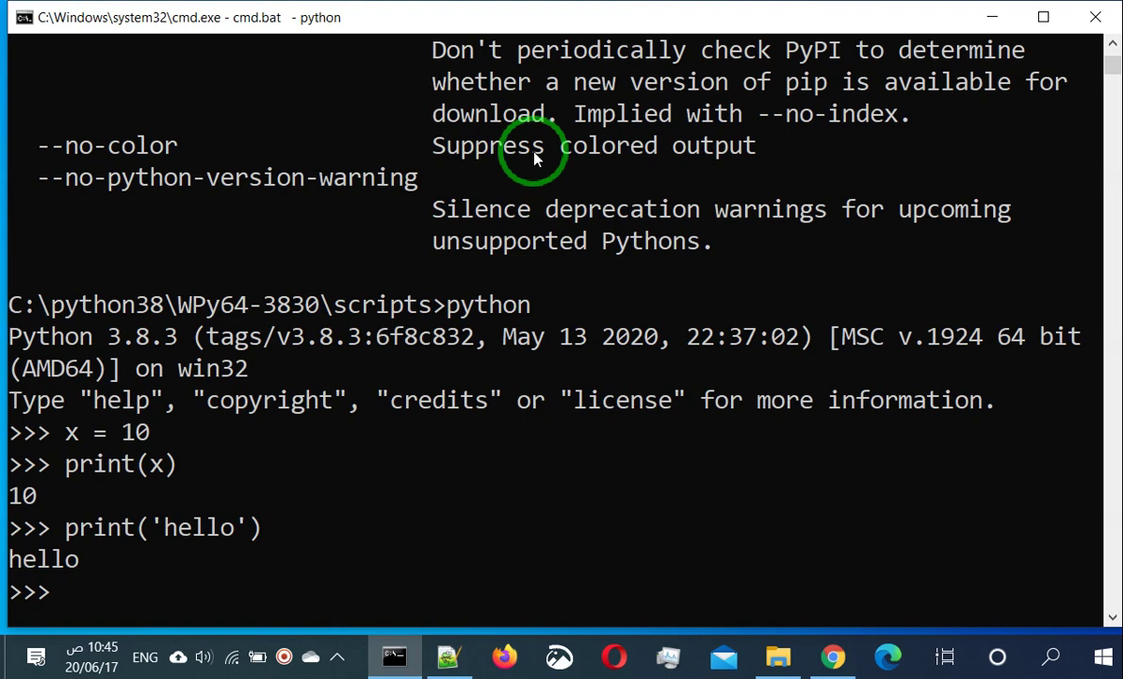
scroll(995, 259, "up", 4)
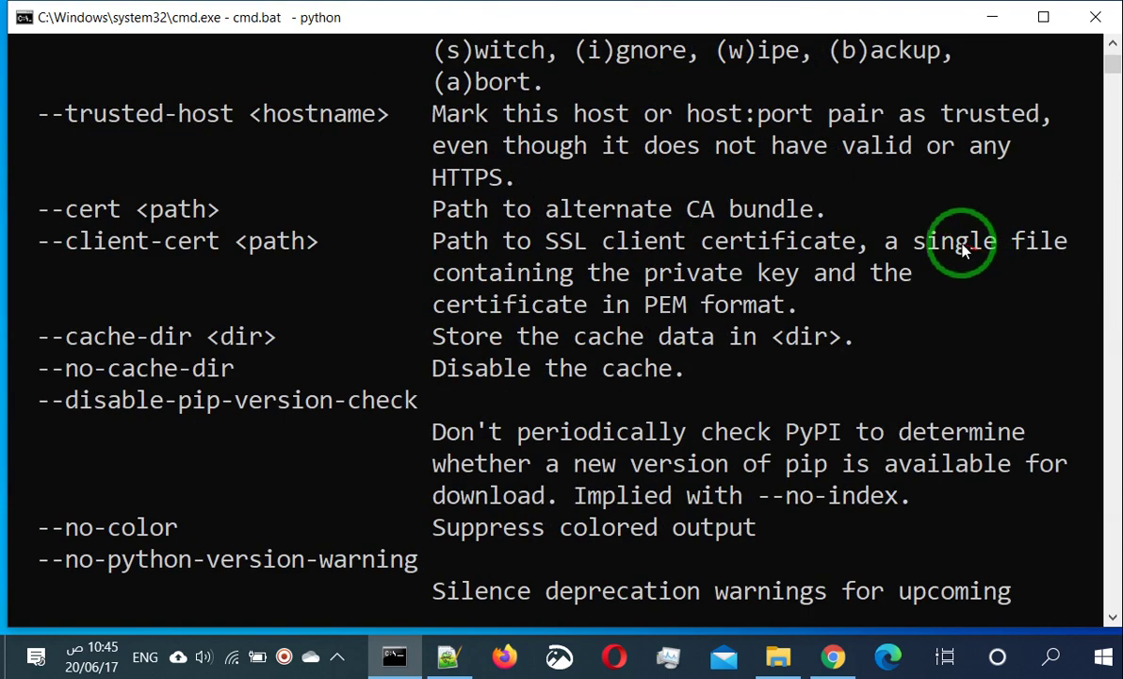
scroll(966, 247, "down", 4)
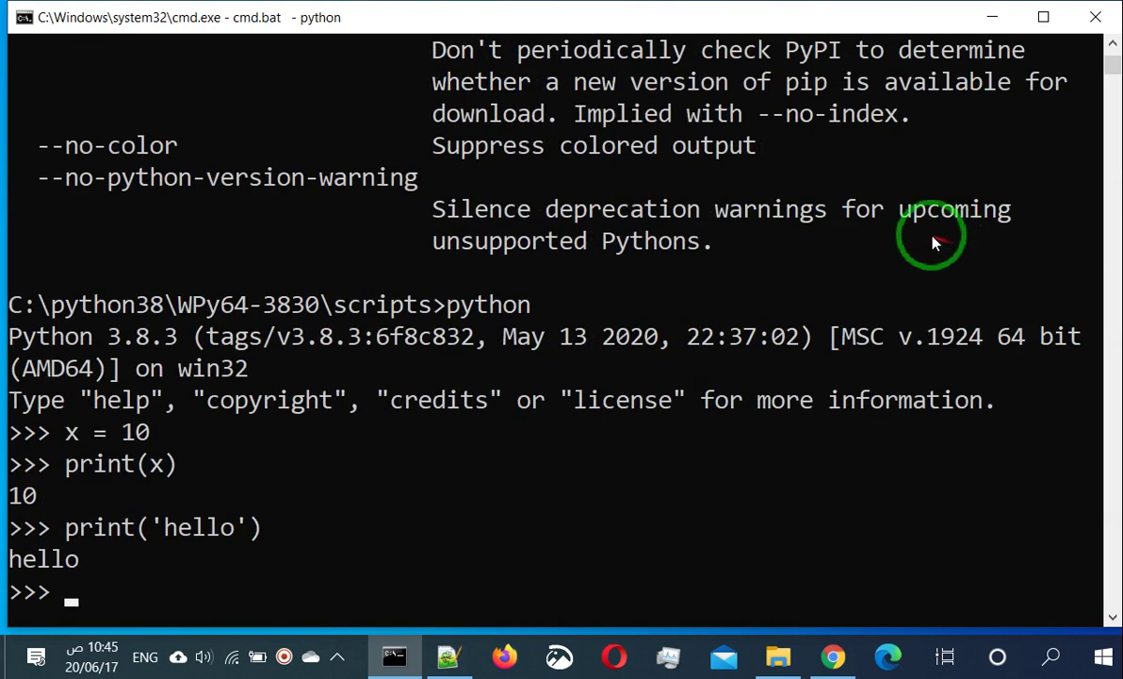
Minimize the command prompt, return to the WPy64-3830 folder in File Explorer and select IPython Qt Console
left_click(994, 19)
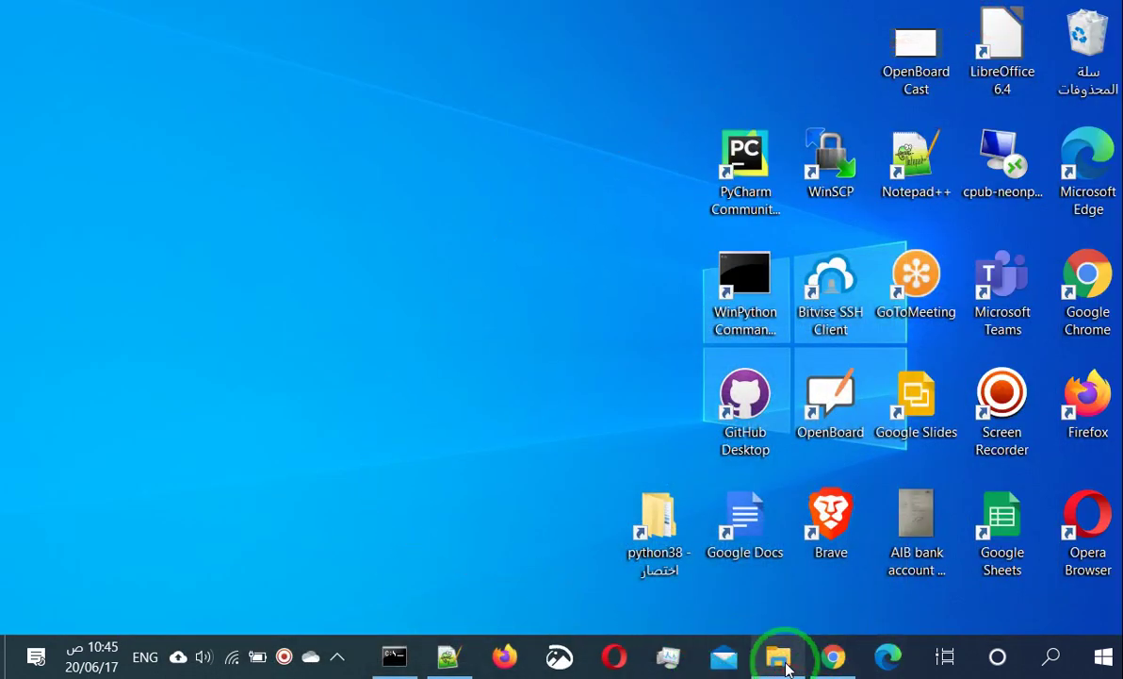
left_click(785, 662)
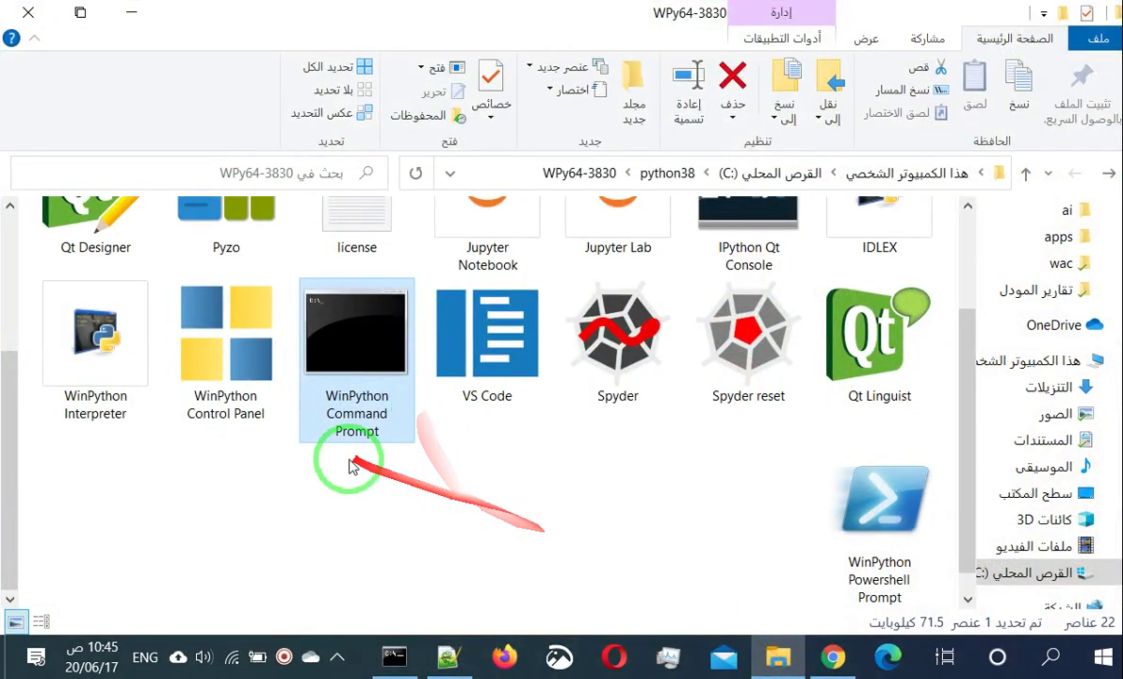
scroll(353, 462, "up", 3)
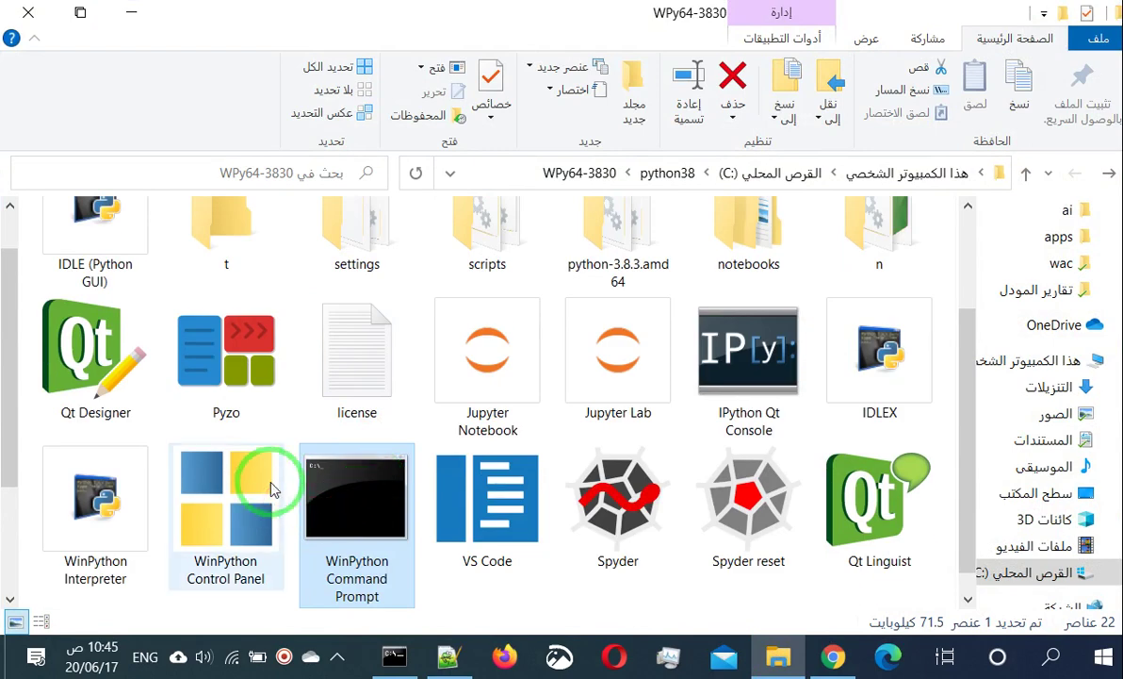
scroll(271, 489, "down", 1)
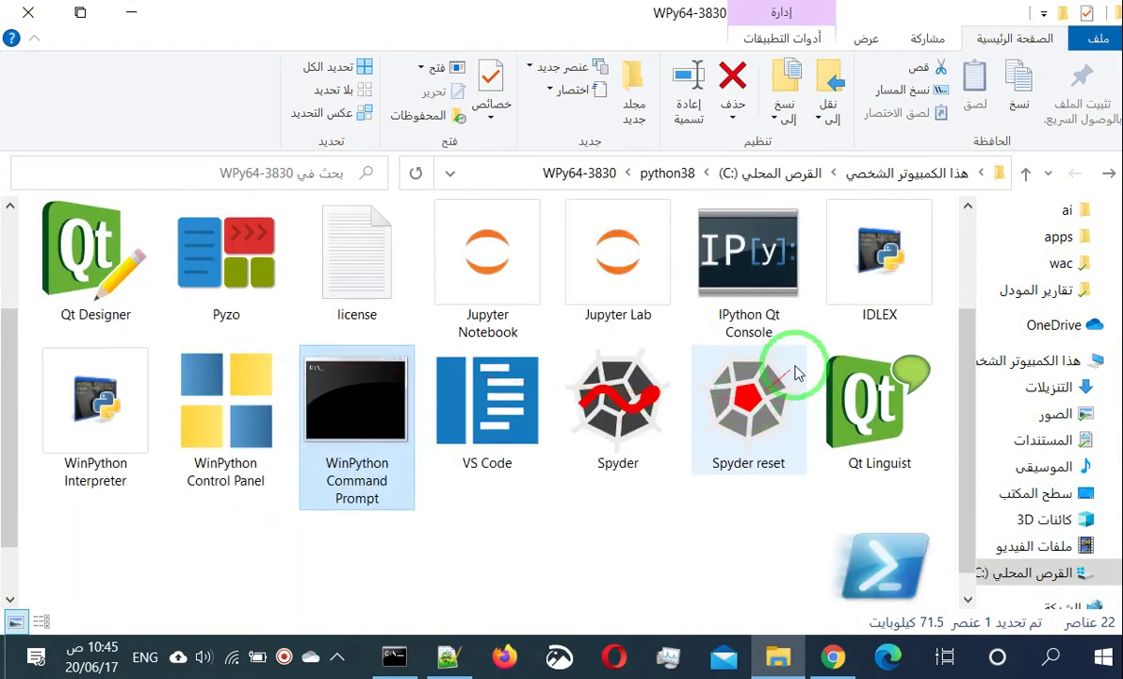
left_click(782, 245)
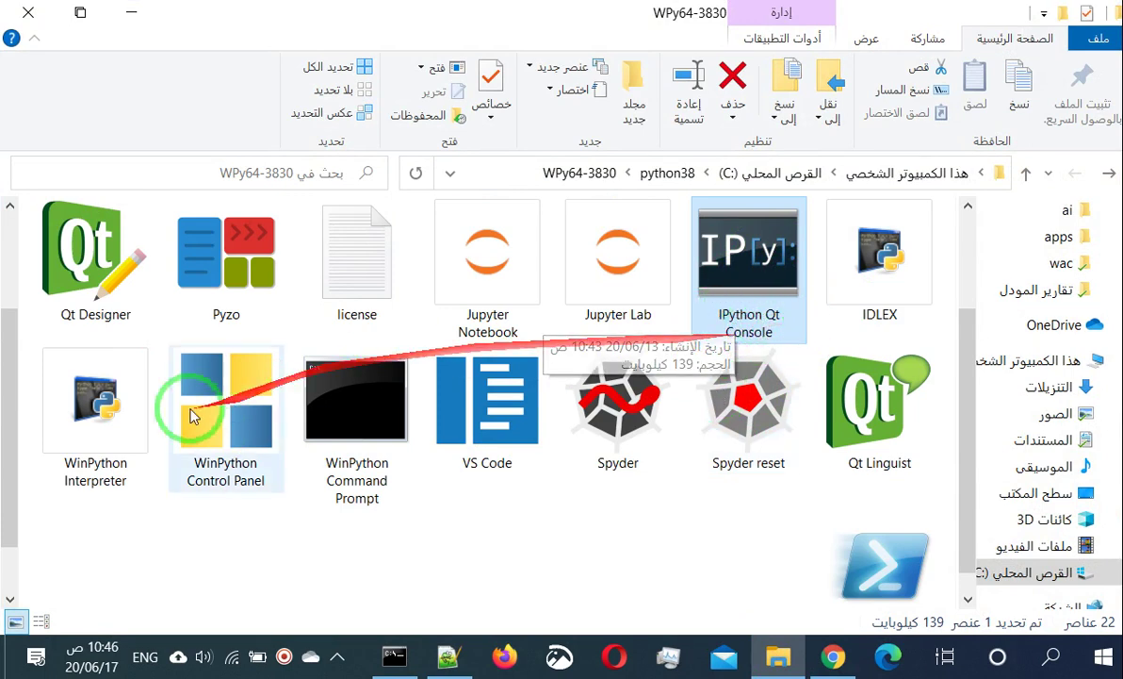
Open WinPython Interpreter from the WPy64-3830 folder to view its Python prompt, and close it
left_click(102, 405)
double_click(100, 413)
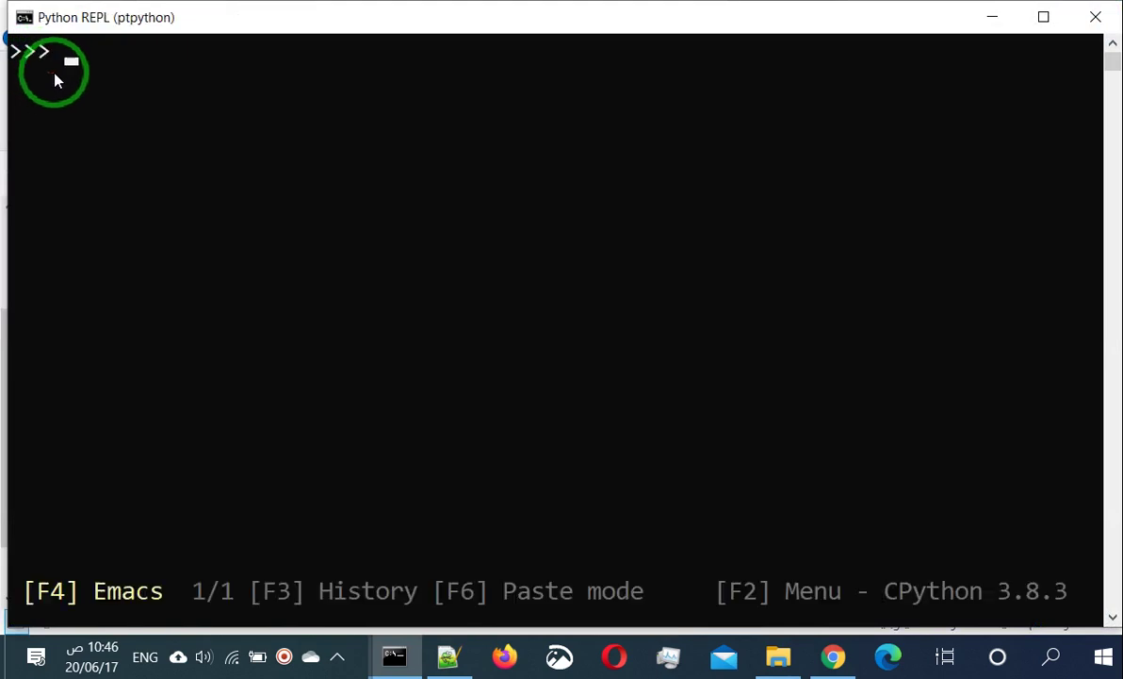
left_click(1096, 17)
Open WinPython Command Prompt from the WPy64-3830 folder to view its command line, and close it
left_click(354, 406)
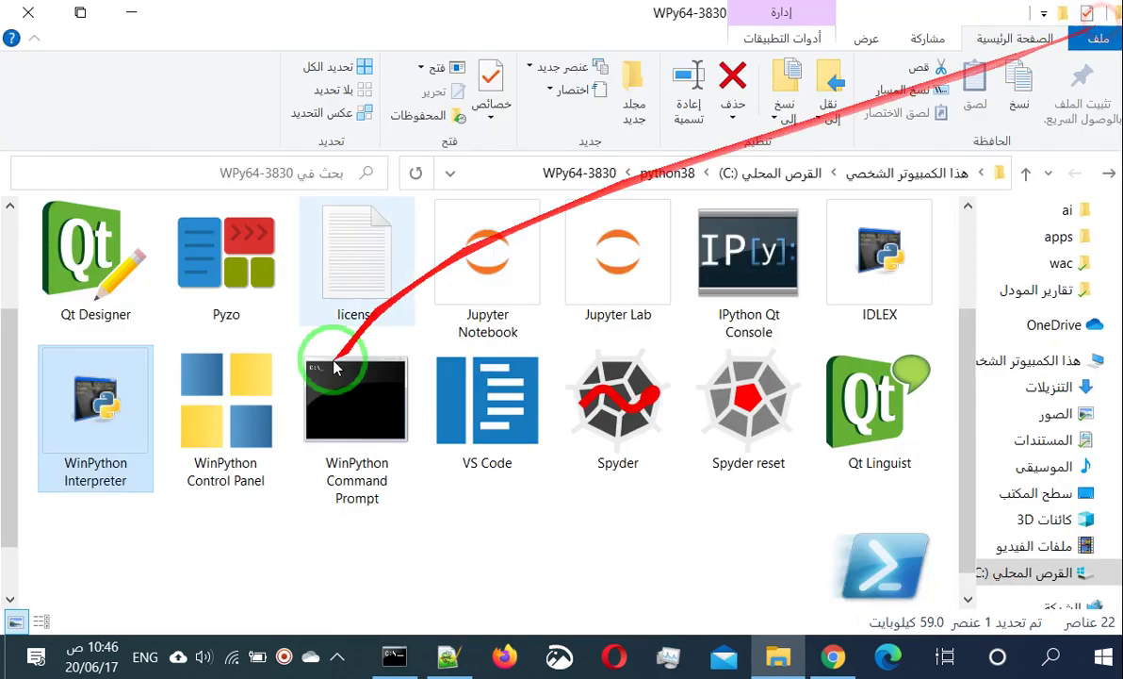
double_click(354, 413)
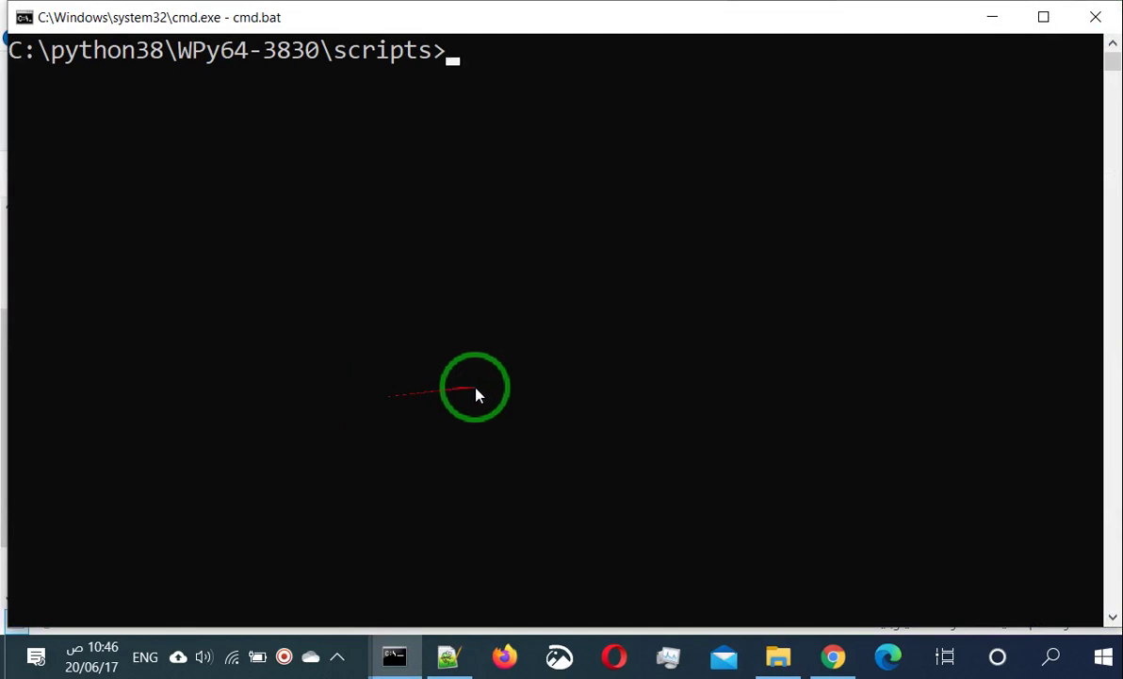
left_click(1096, 17)
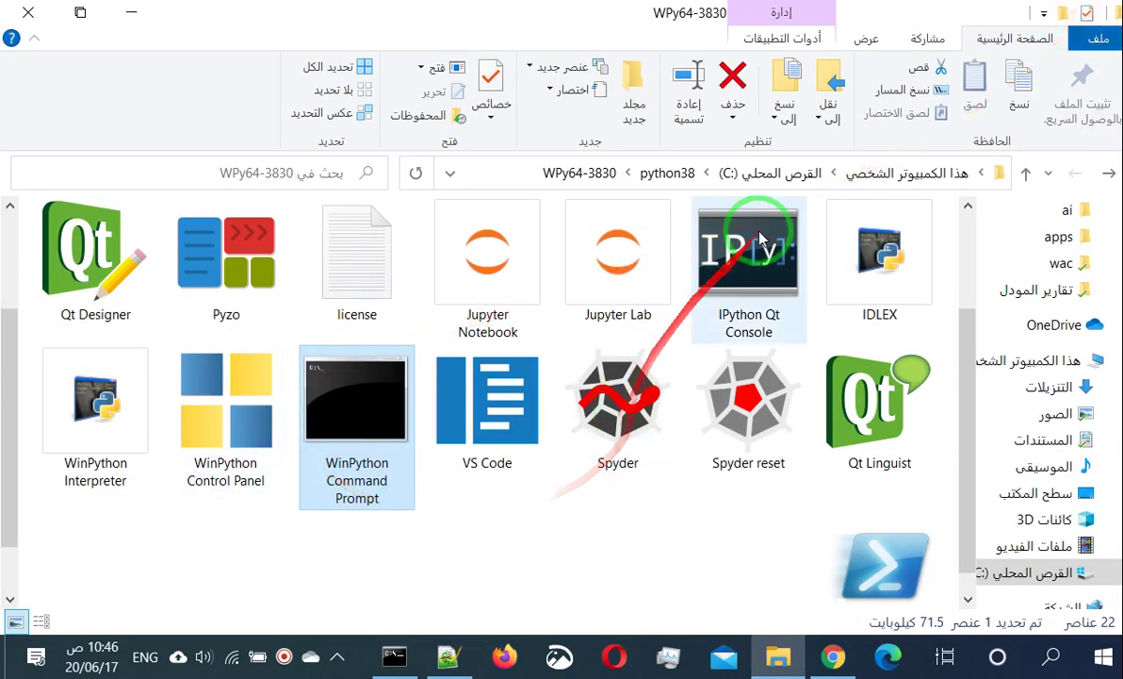
Launch IPython Qt Console from the WPy64-3830 folder and maximize its window
left_click(746, 262)
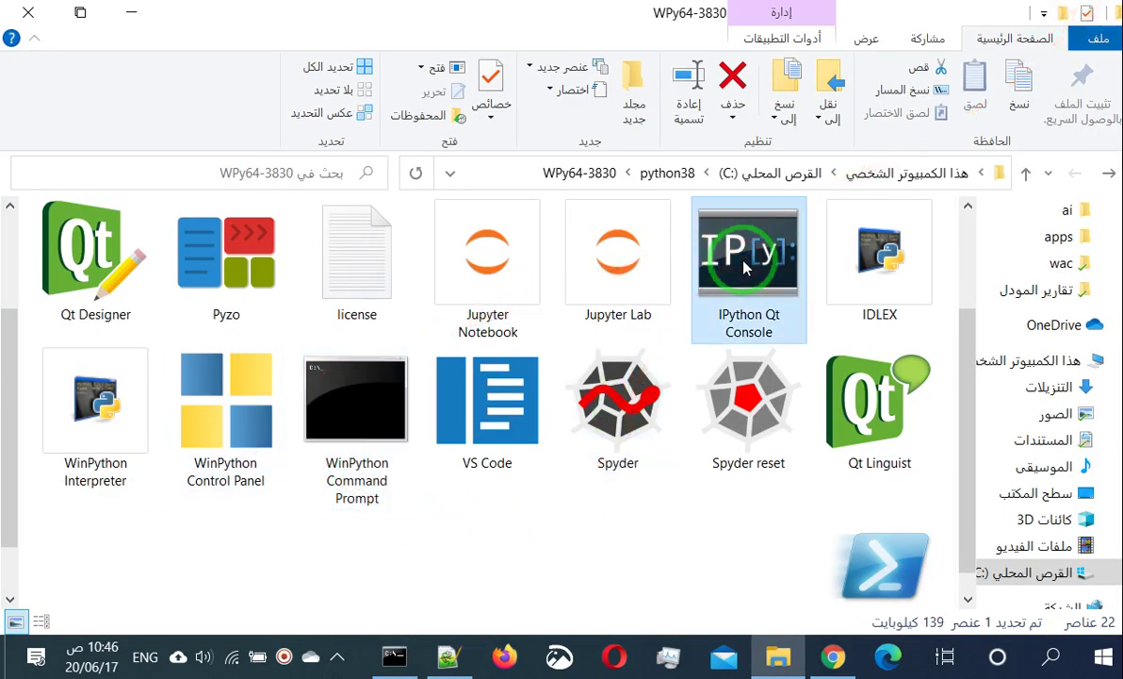
double_click(744, 267)
double_click(744, 267)
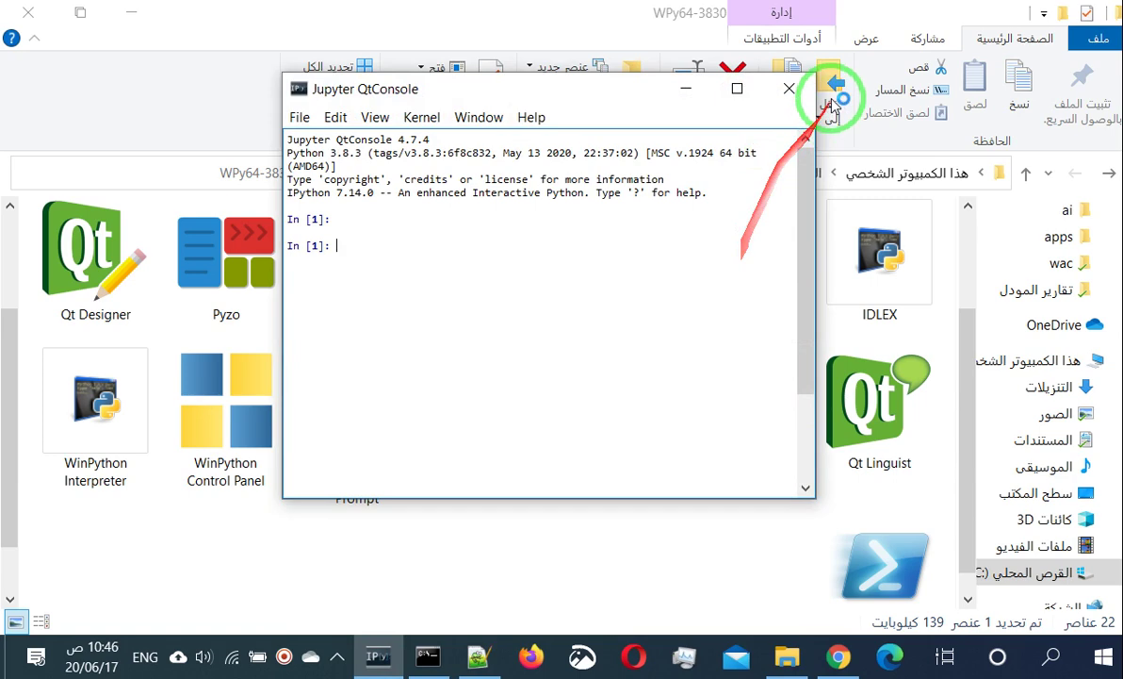
left_click(739, 90)
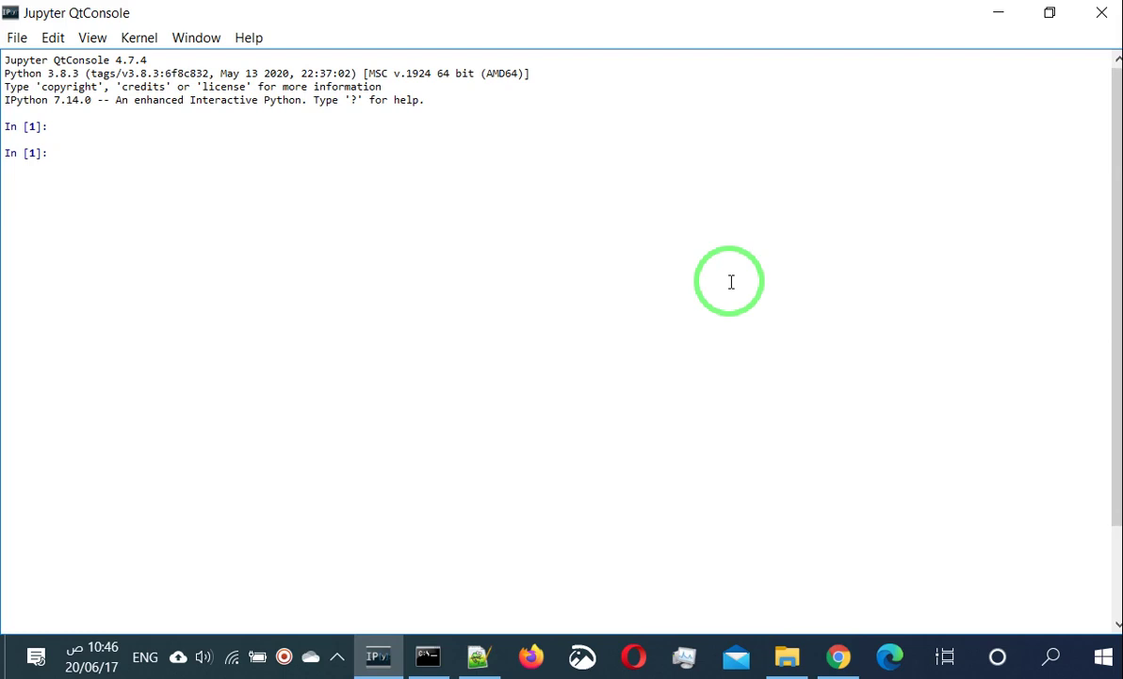
Enlarge the console text by five zoom levels
key("ctrl+plus")
key("ctrl+plus")
key("ctrl+plus")
key("ctrl+plus")
key("ctrl+plus")
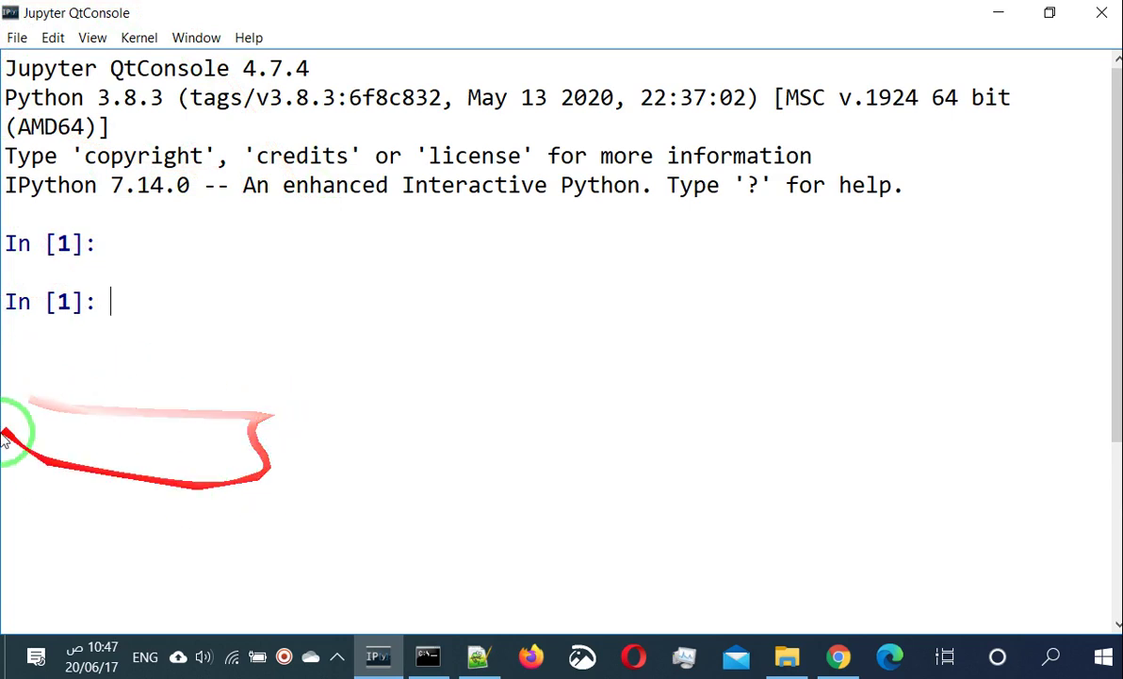
Assign 10 to x in the Qt console and run print('hello')
type("x = 10")
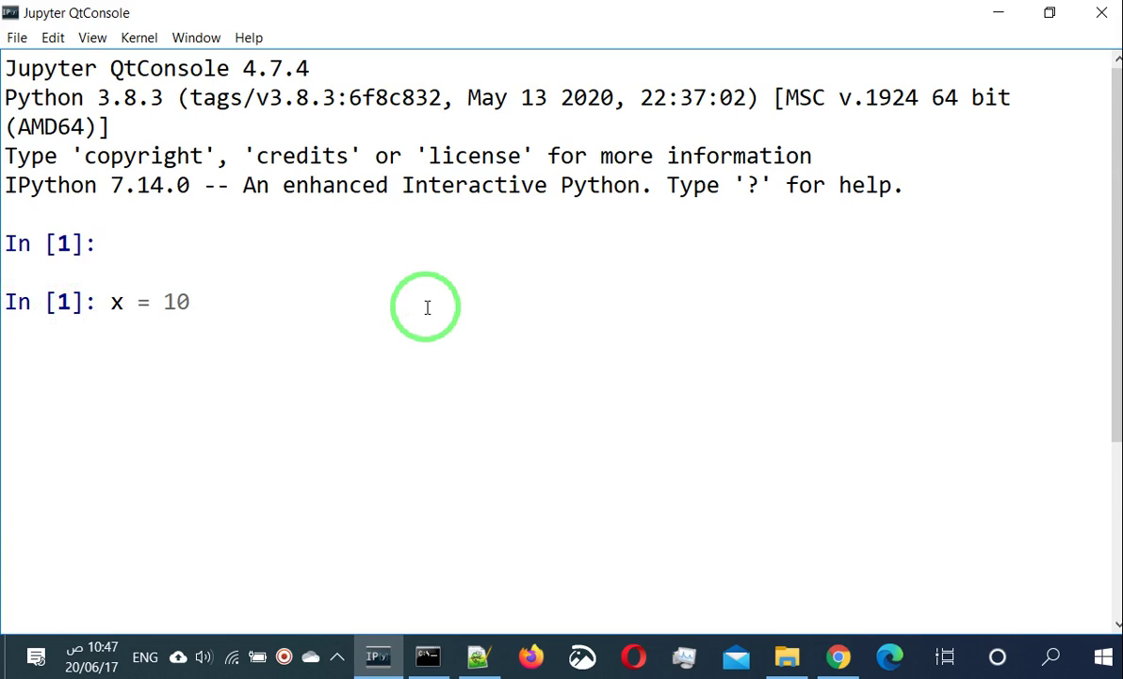
key("Return")
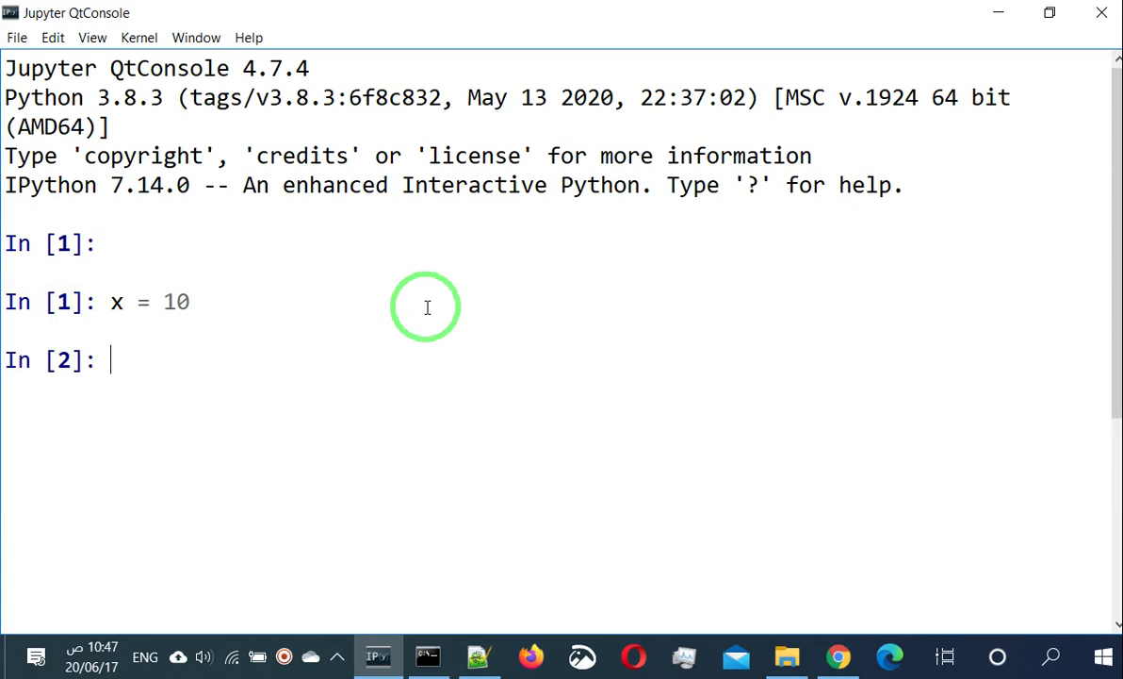
type("print('")
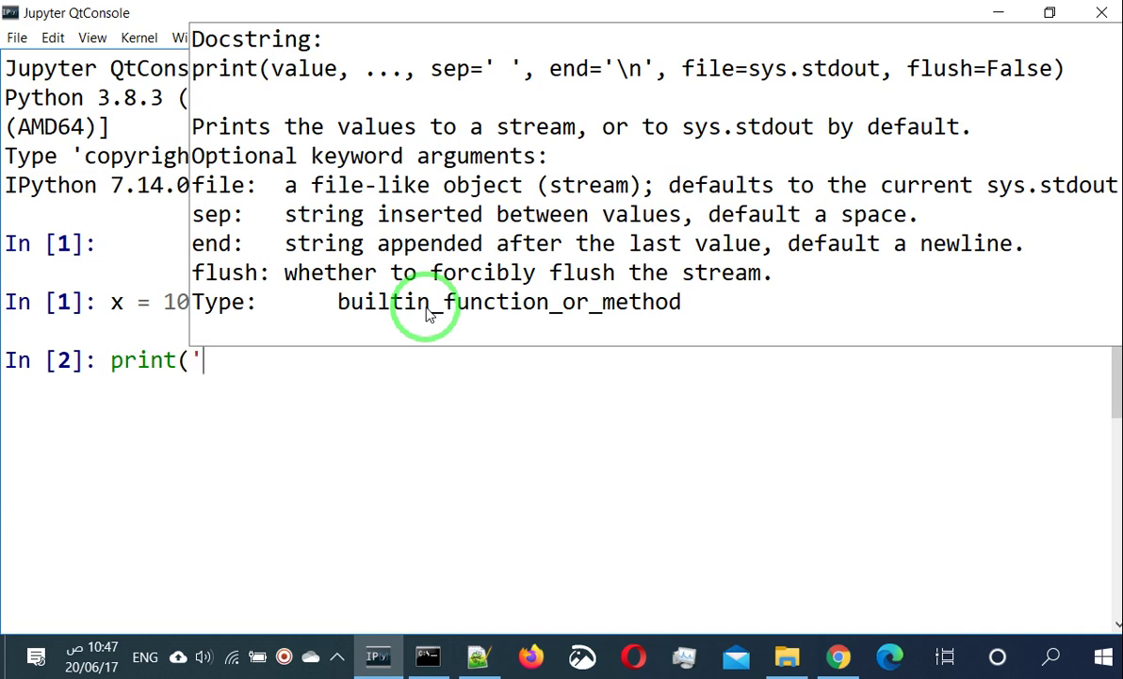
type("hello')")
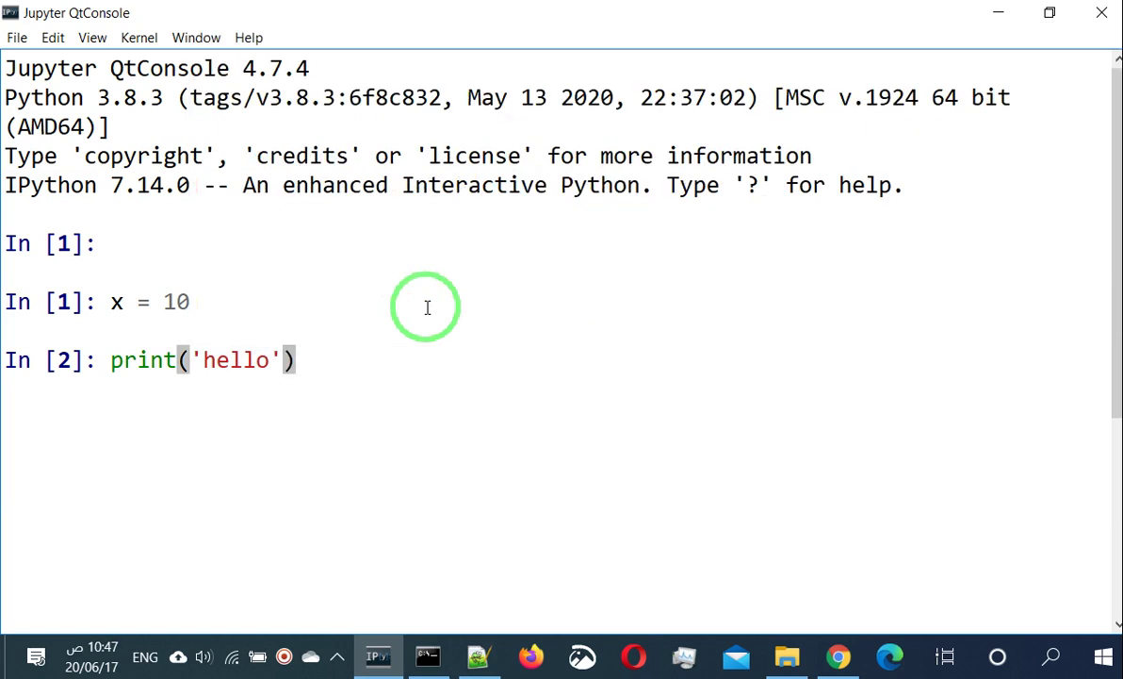
key("Return")
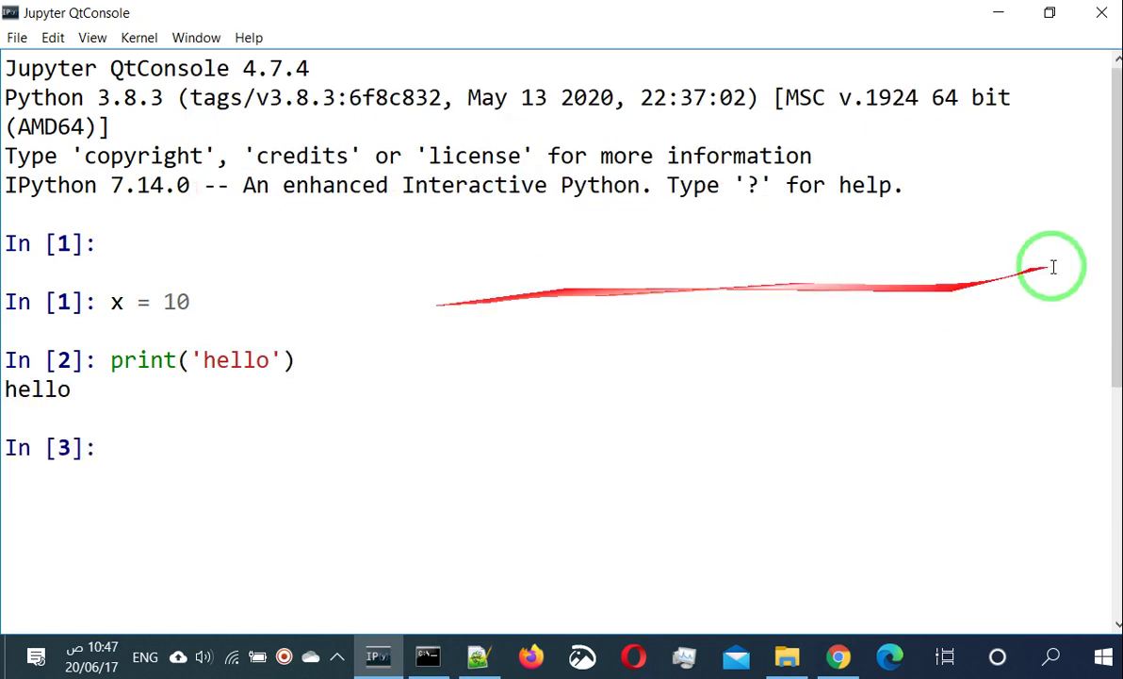
Highlight the hello output and the variable x, and run print(x) in the third input cell
left_click(71, 386)
left_click_drag(71, 386, 4, 385)
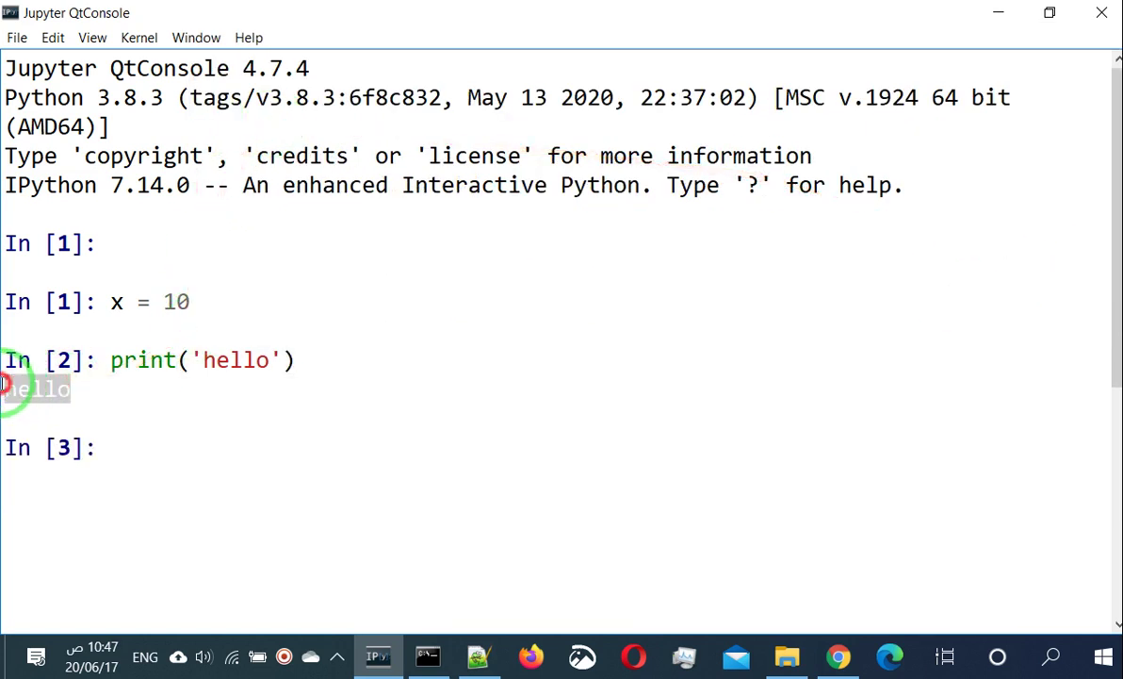
left_click(138, 447)
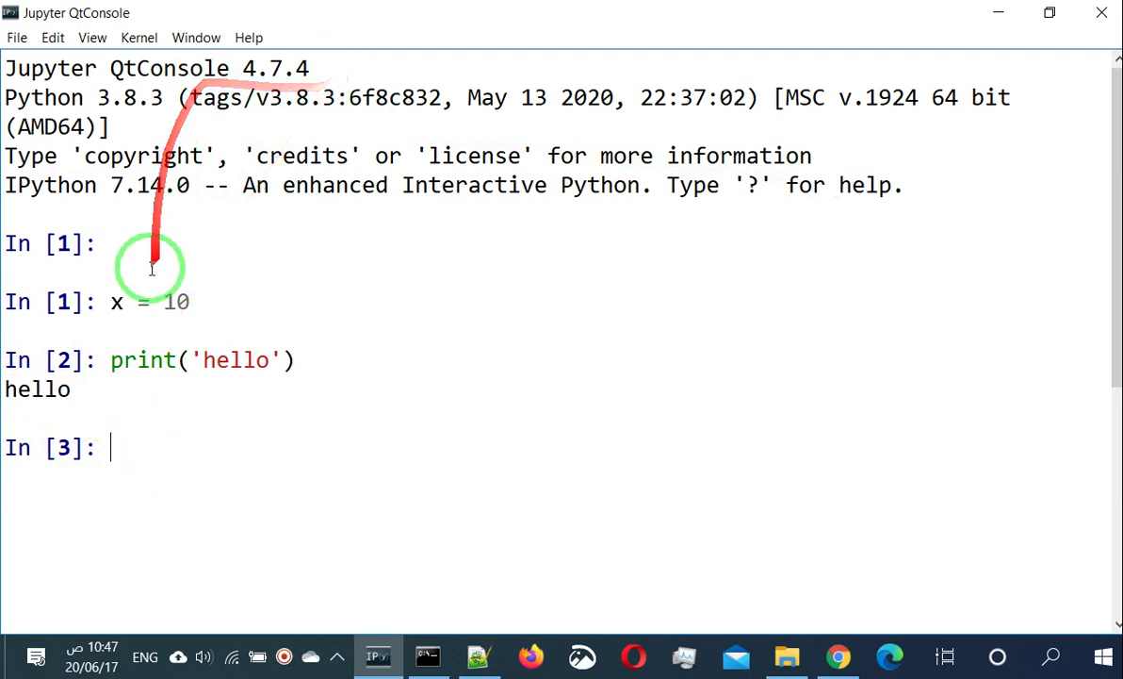
double_click(121, 303)
left_click(103, 449)
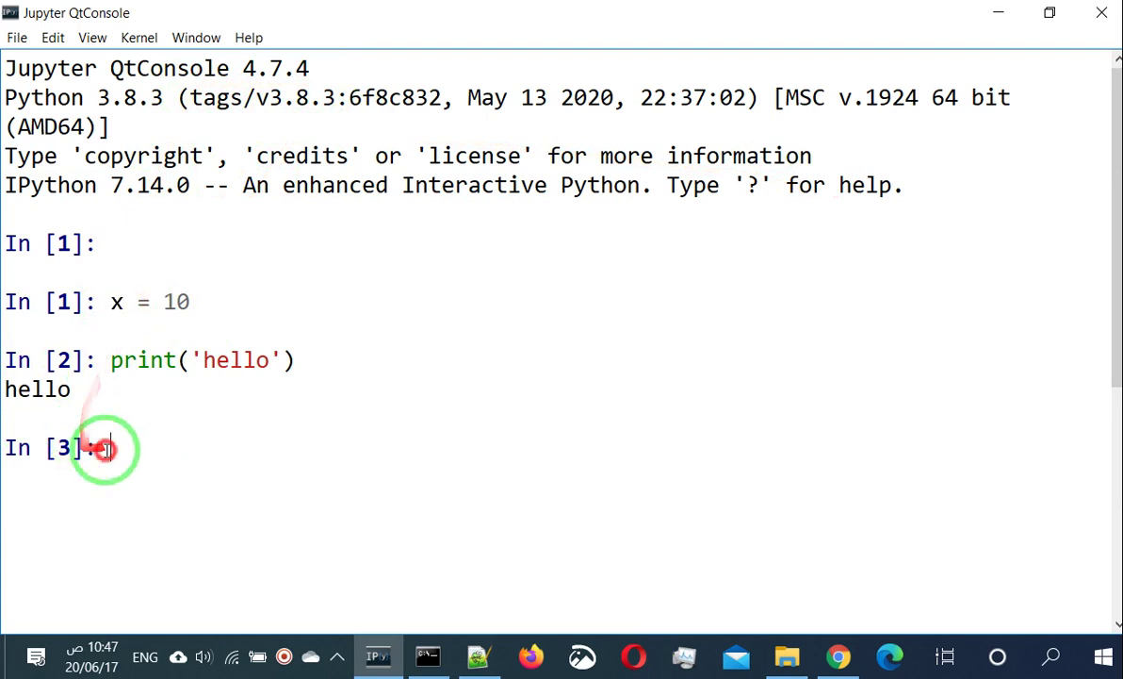
type("print(x)")
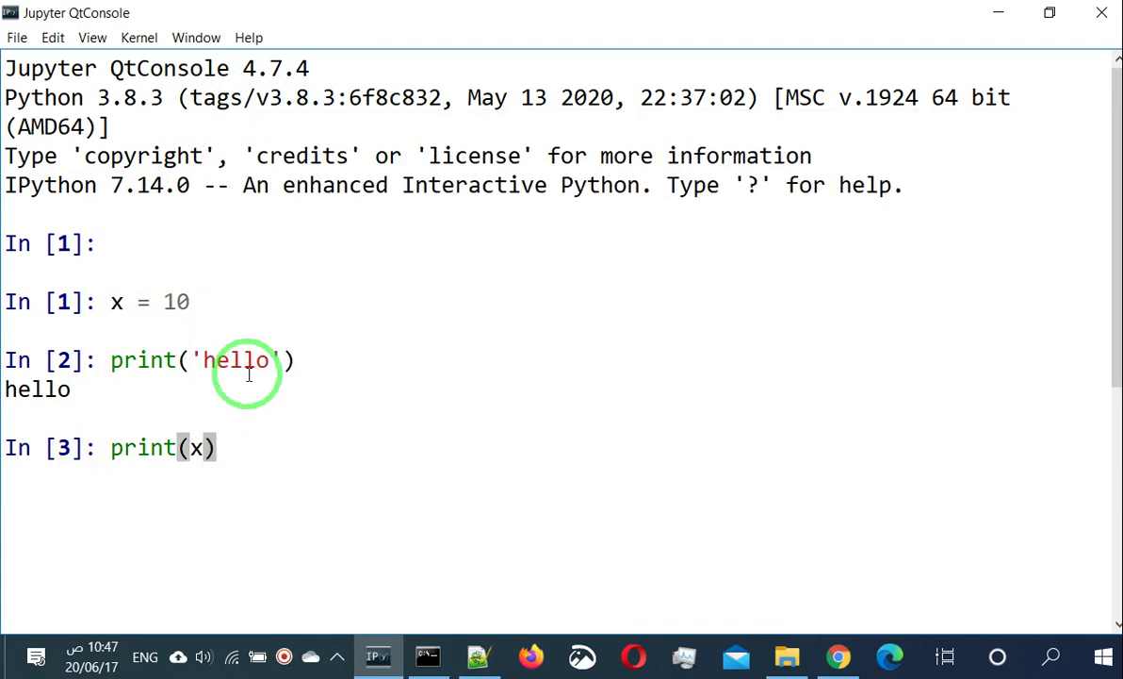
key("Return")
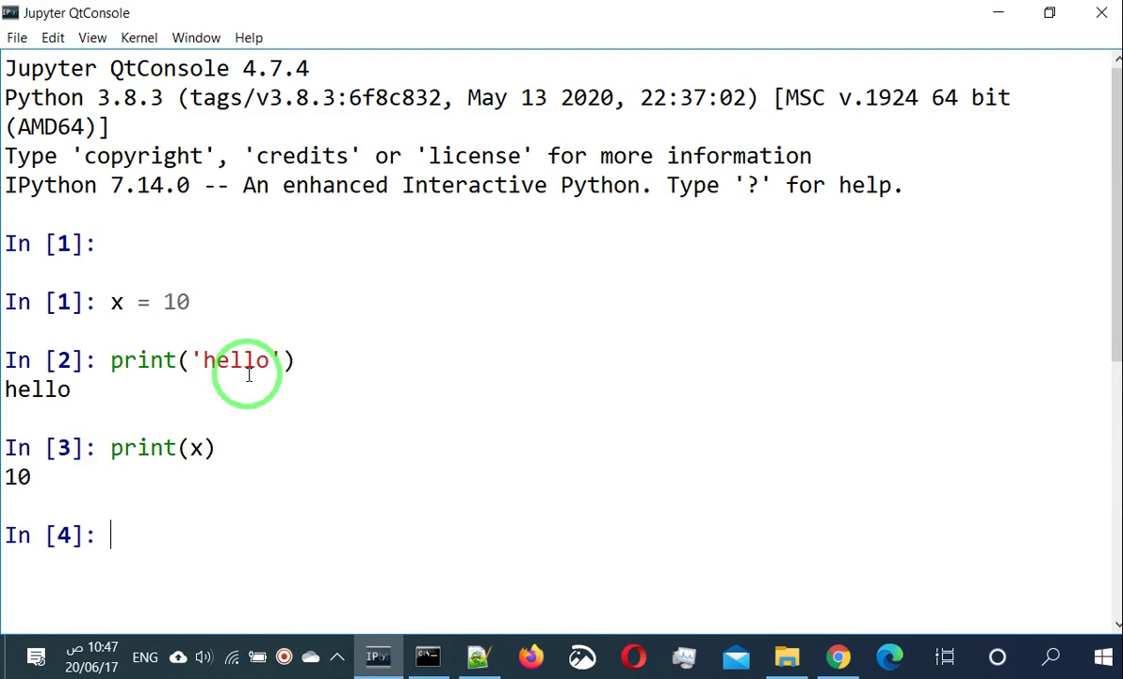
Evaluate x on its own in the fourth input cell and review the console's inputs and outputs
type("x")
key("Return")
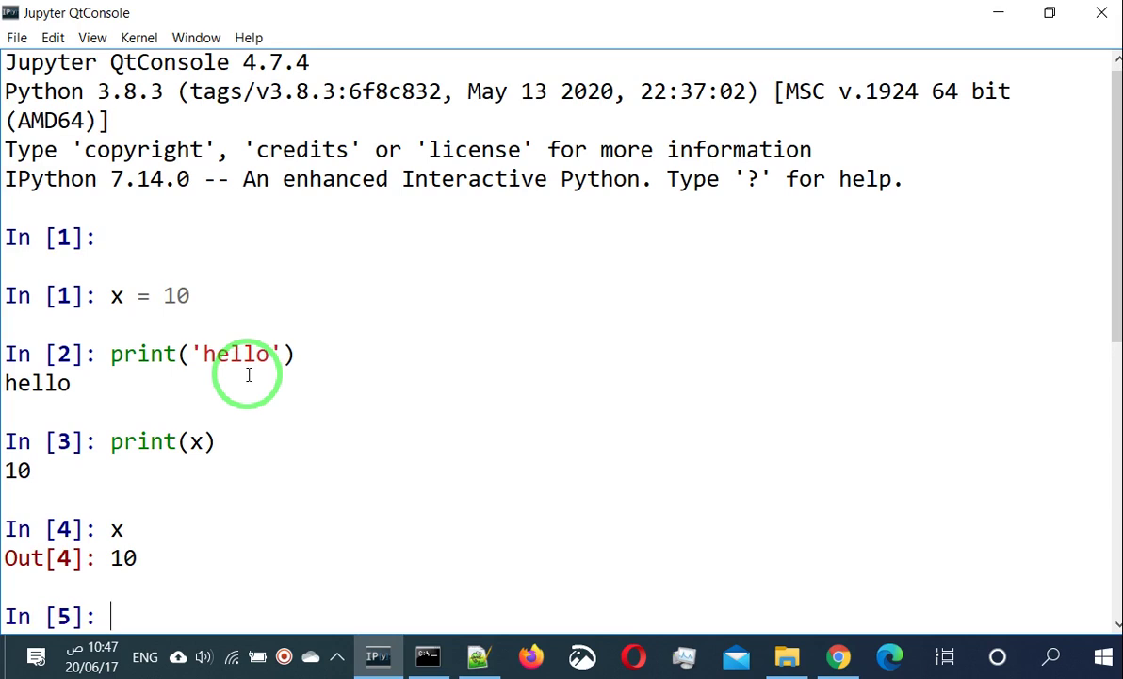
scroll(170, 431, "down", 3)
scroll(189, 388, "up", 2)
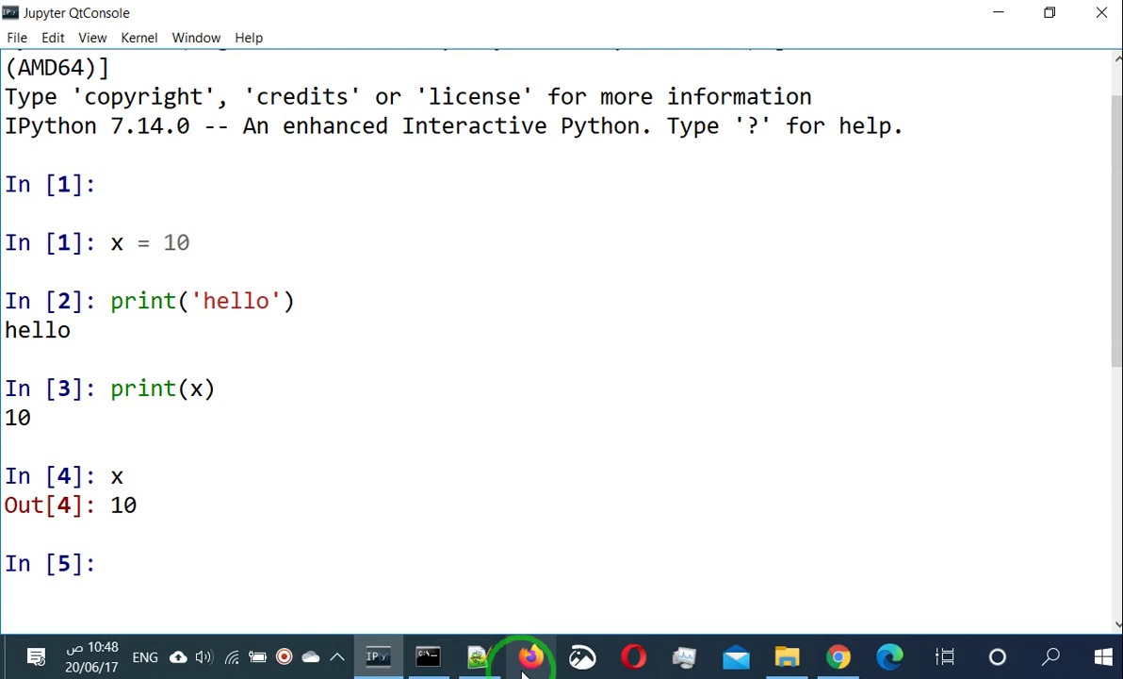
Run range(10) in the fifth input cell and highlight its output
type("range(10)")
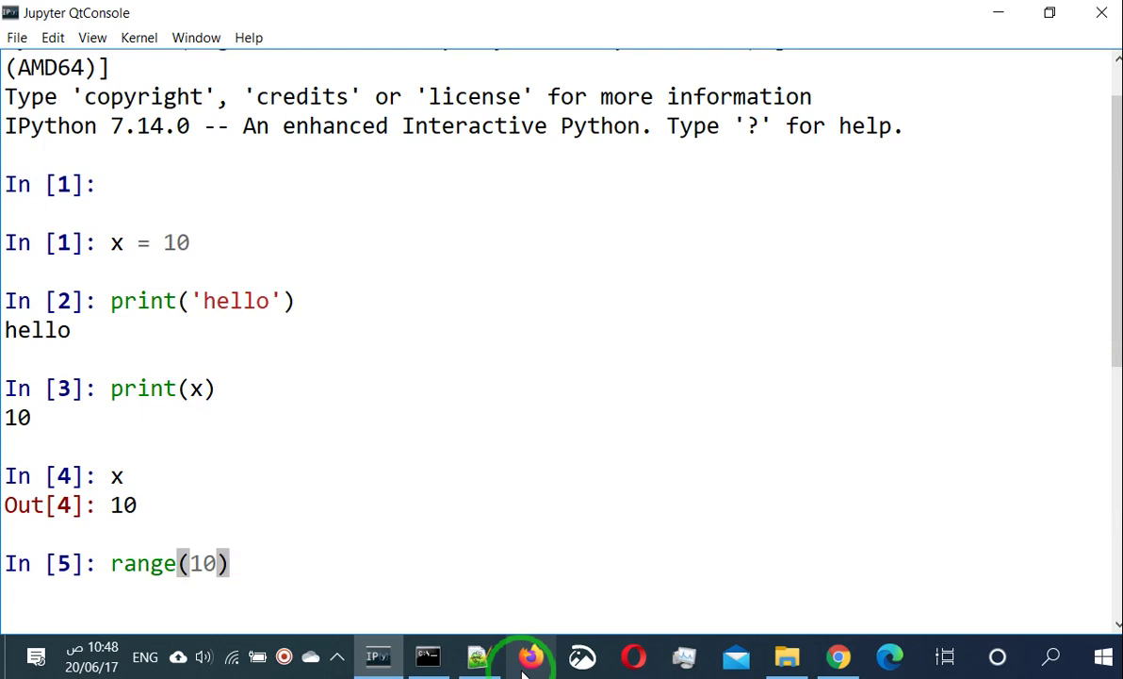
key("Return")
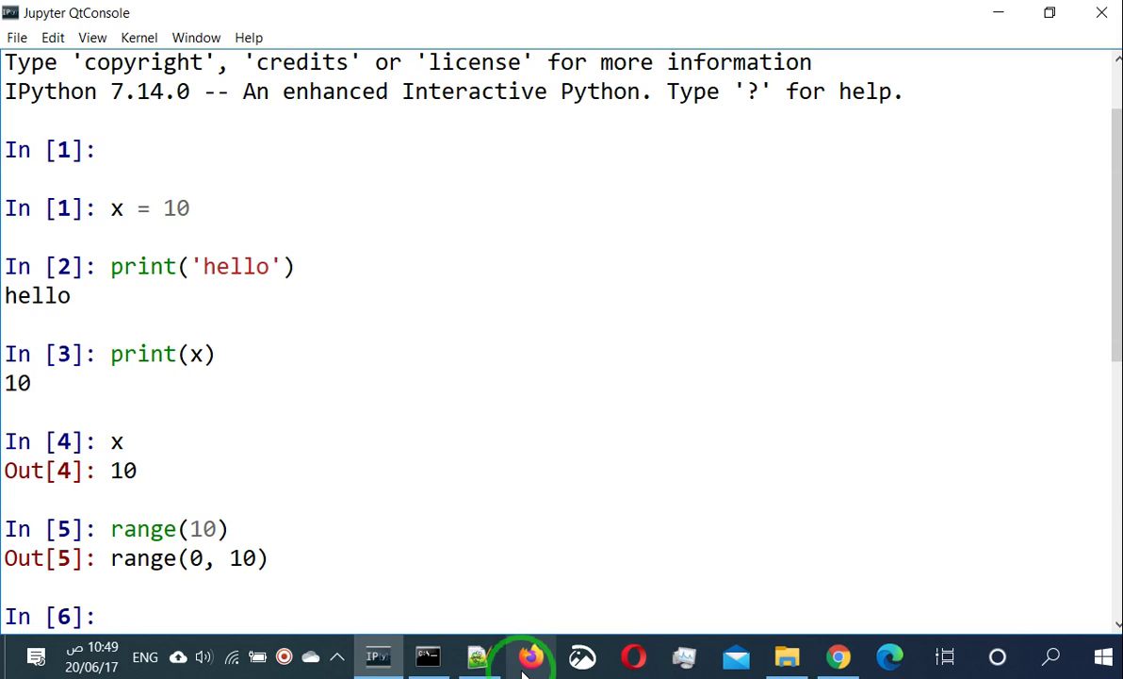
left_click_drag(99, 558, 275, 549)
left_click(172, 603)
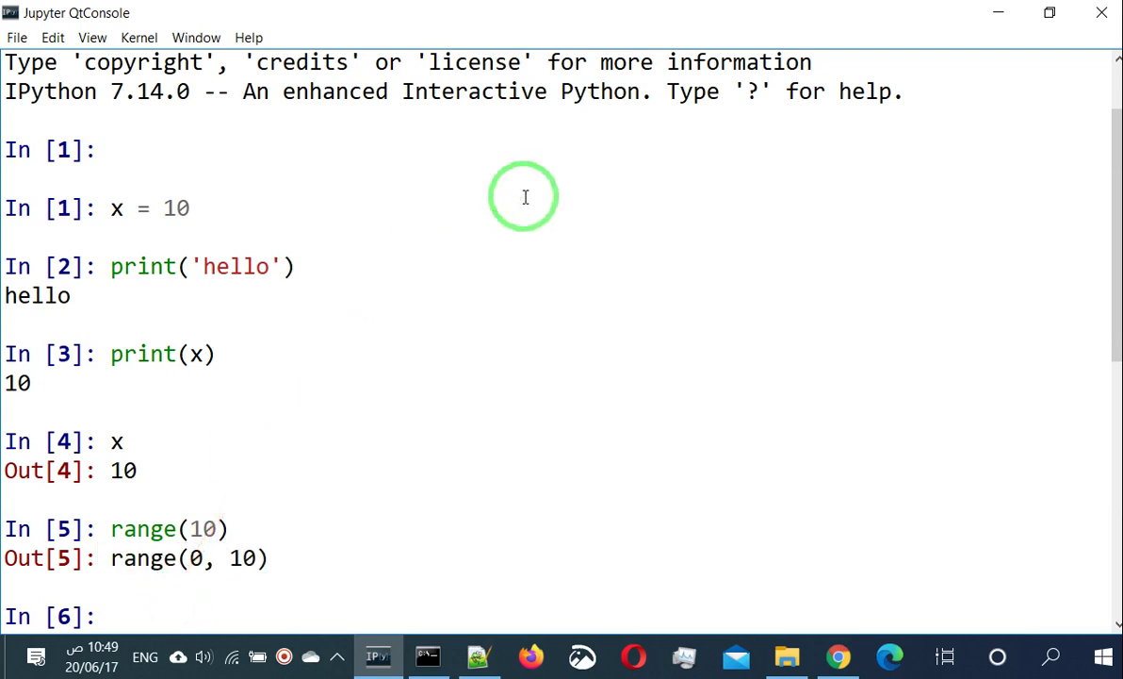
Clear the console and run list(range(10)) in the sixth input cell
key("ctrl+l")
type("LIST")
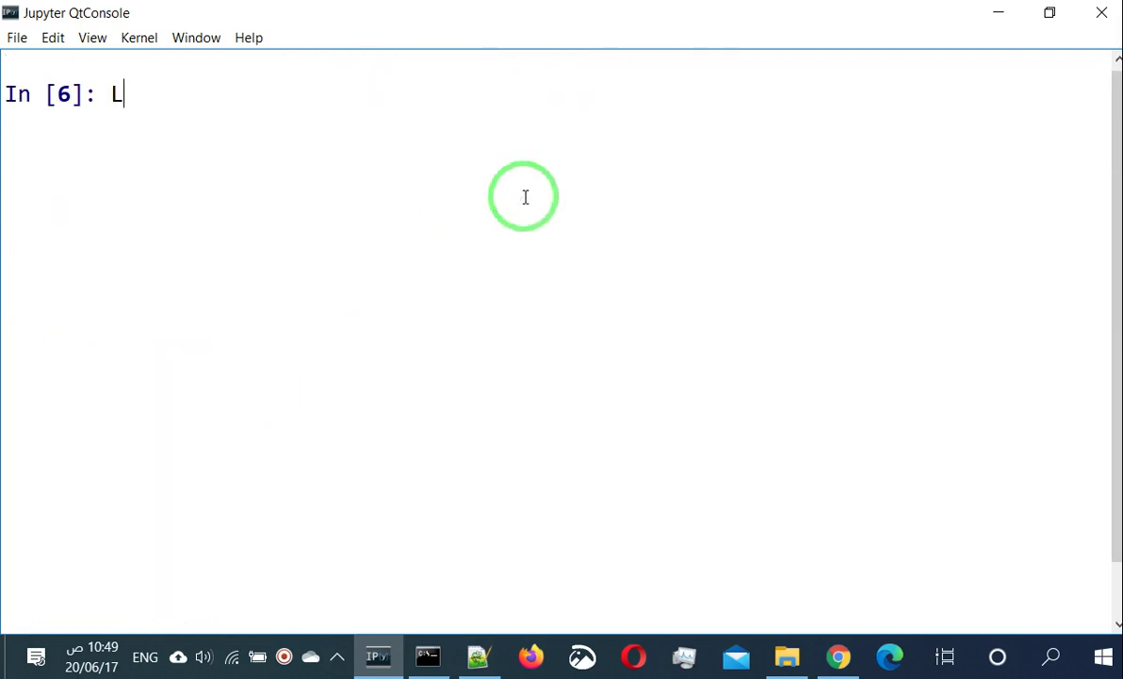
key("BackSpace")
key("BackSpace")
key("BackSpace")
key("BackSpace")
type("list(range")
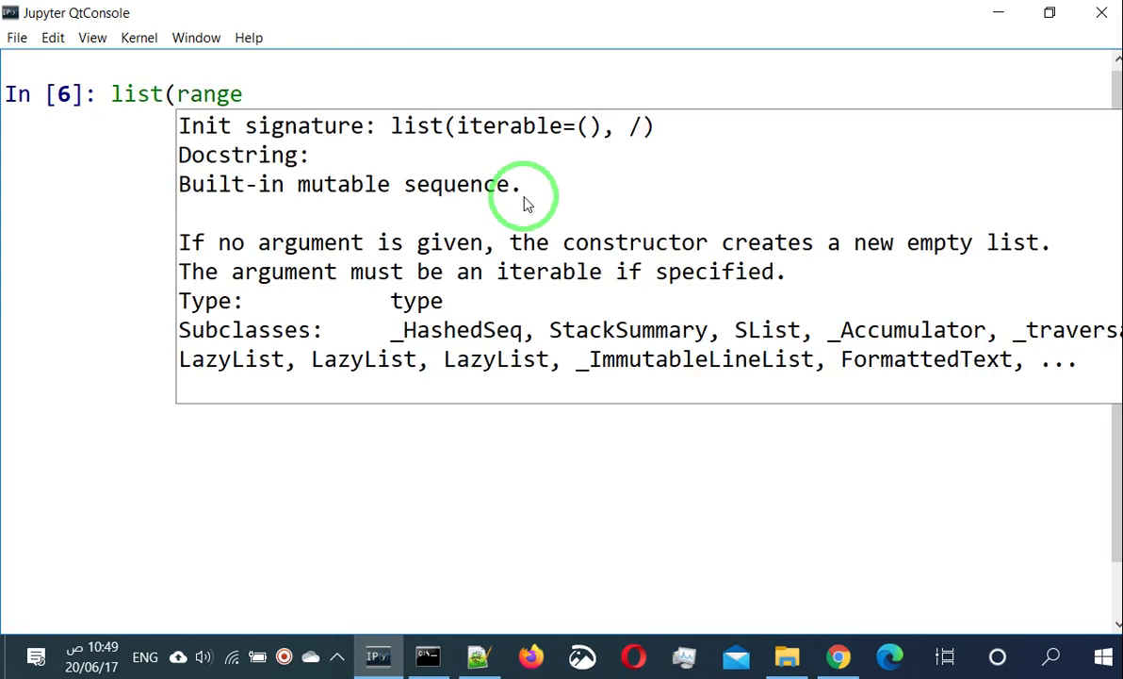
type("(10))")
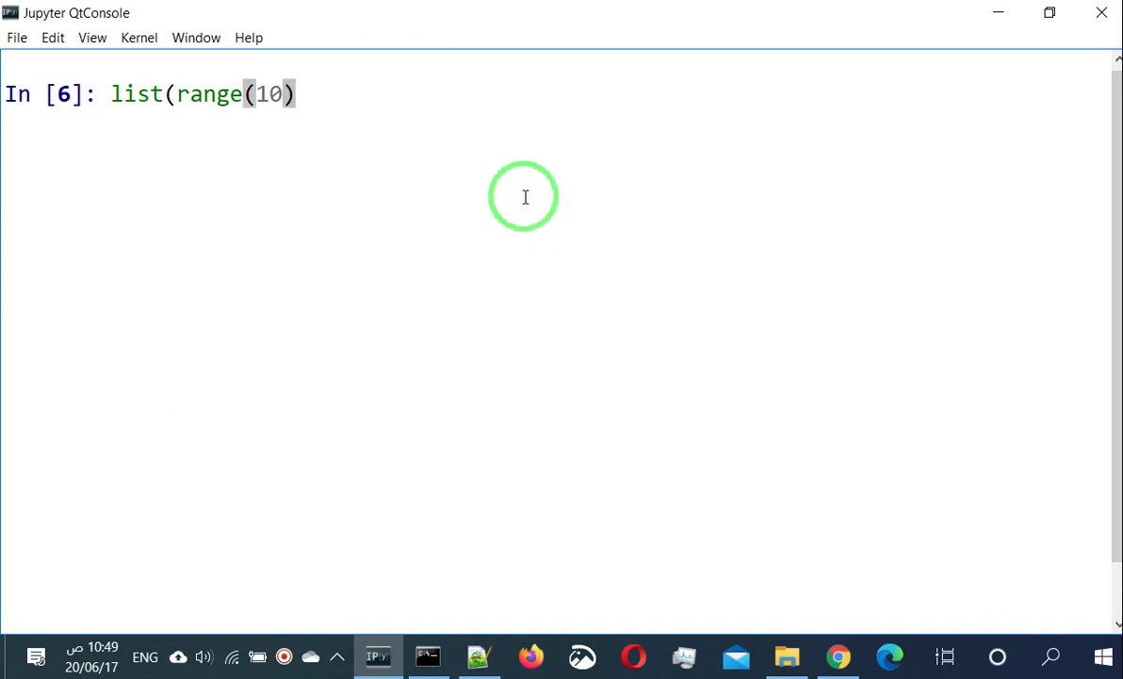
key("Return")
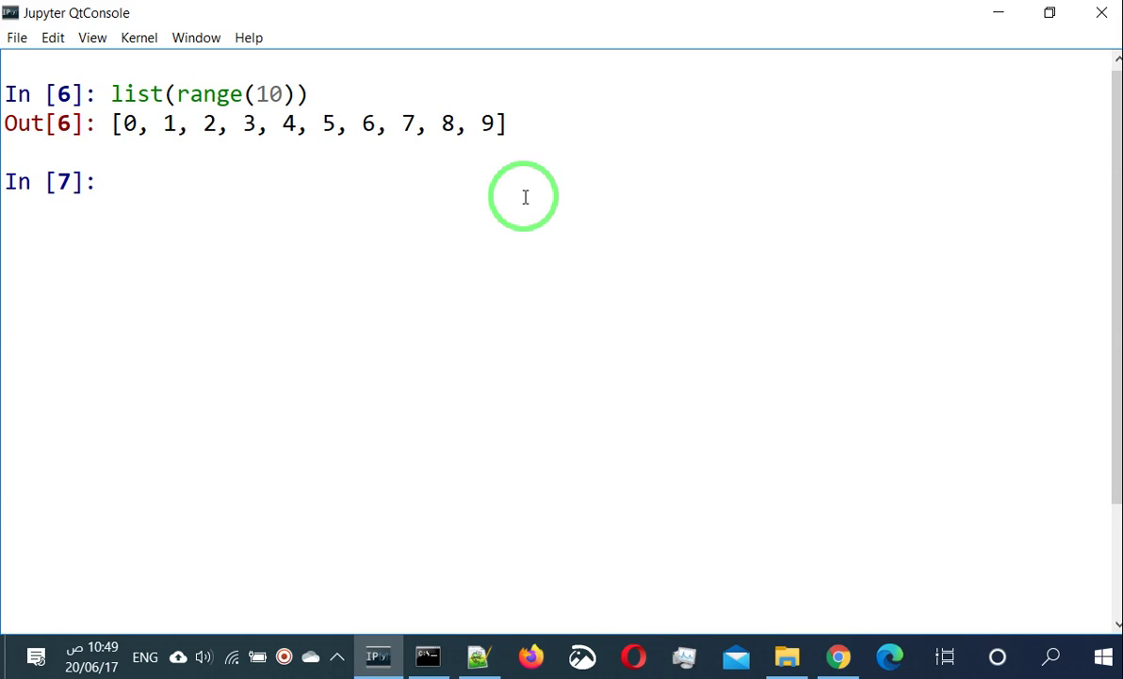
Recall the previous list expression, change its range arguments to 2, 16, 3 and run list(range(2, 16, 3))
key("Up")
key("Left")
key("Left")
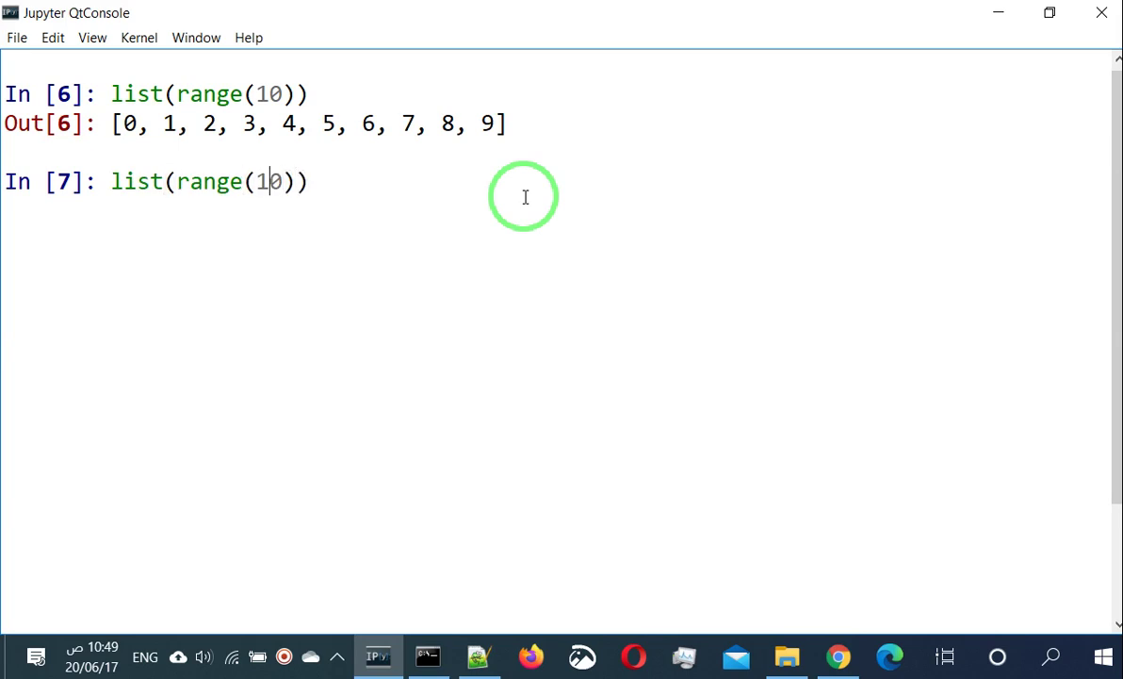
key("BackSpace")
key("BackSpace")
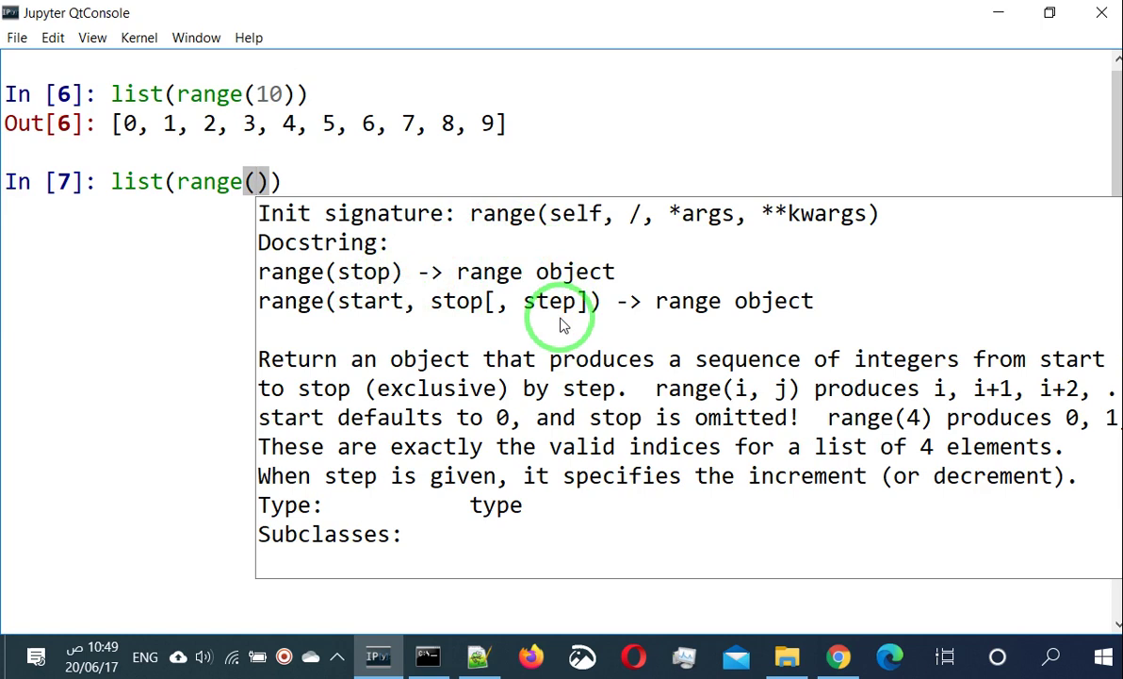
type("2, ")
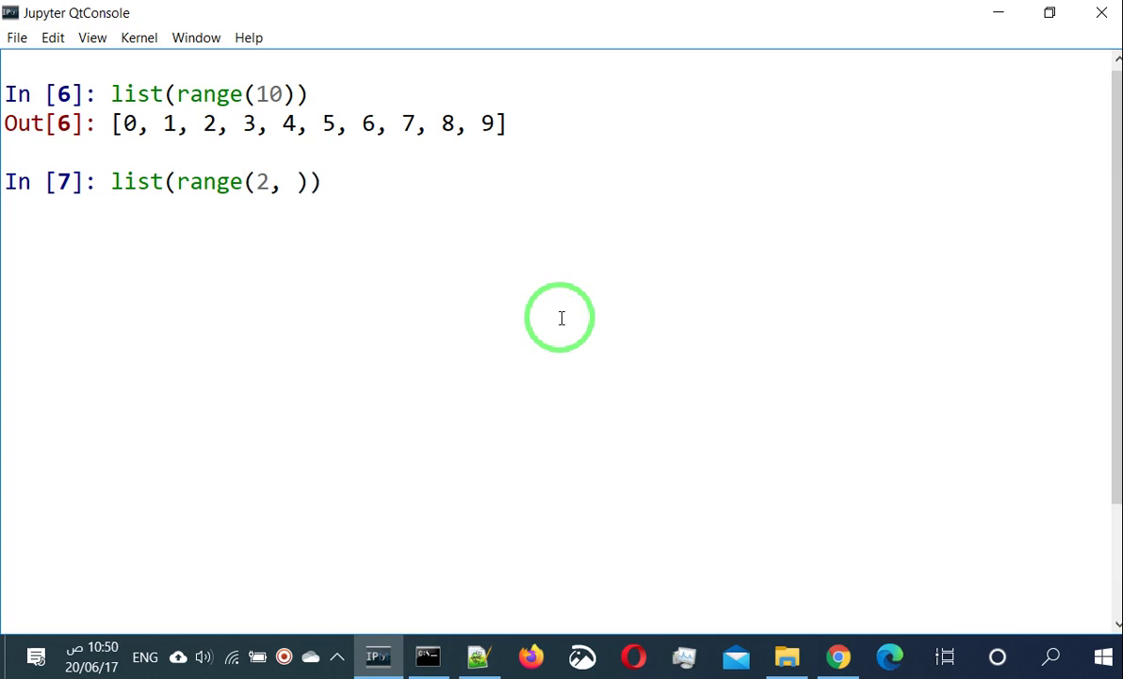
type("16")
type(", ")
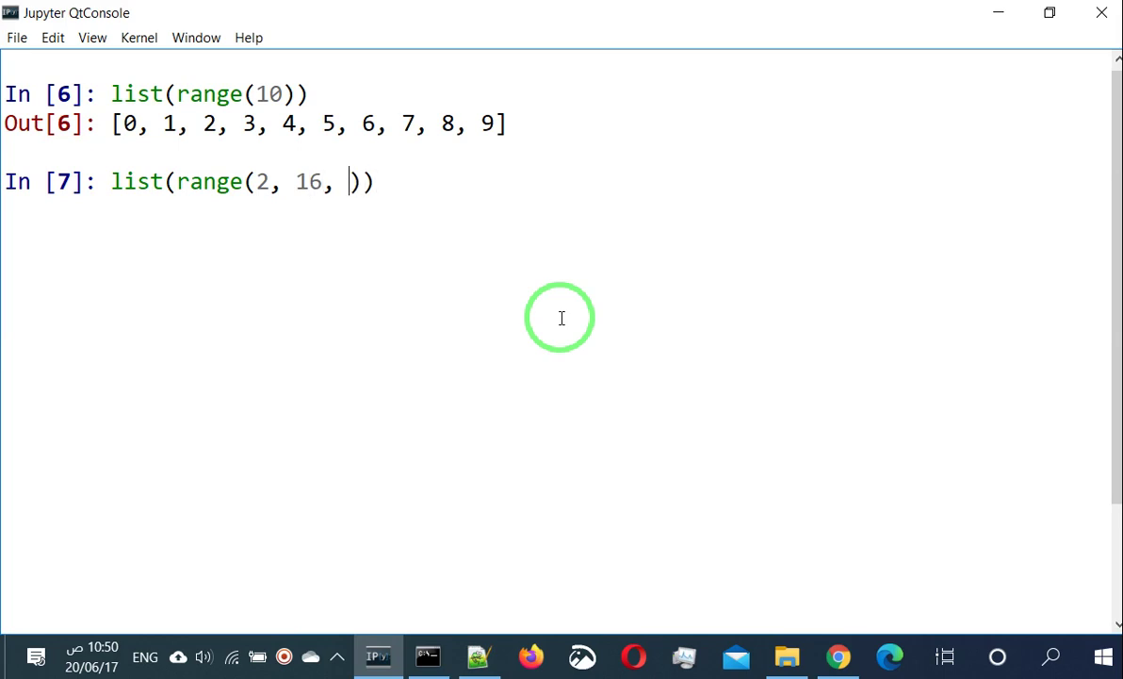
type("3")
key("End")
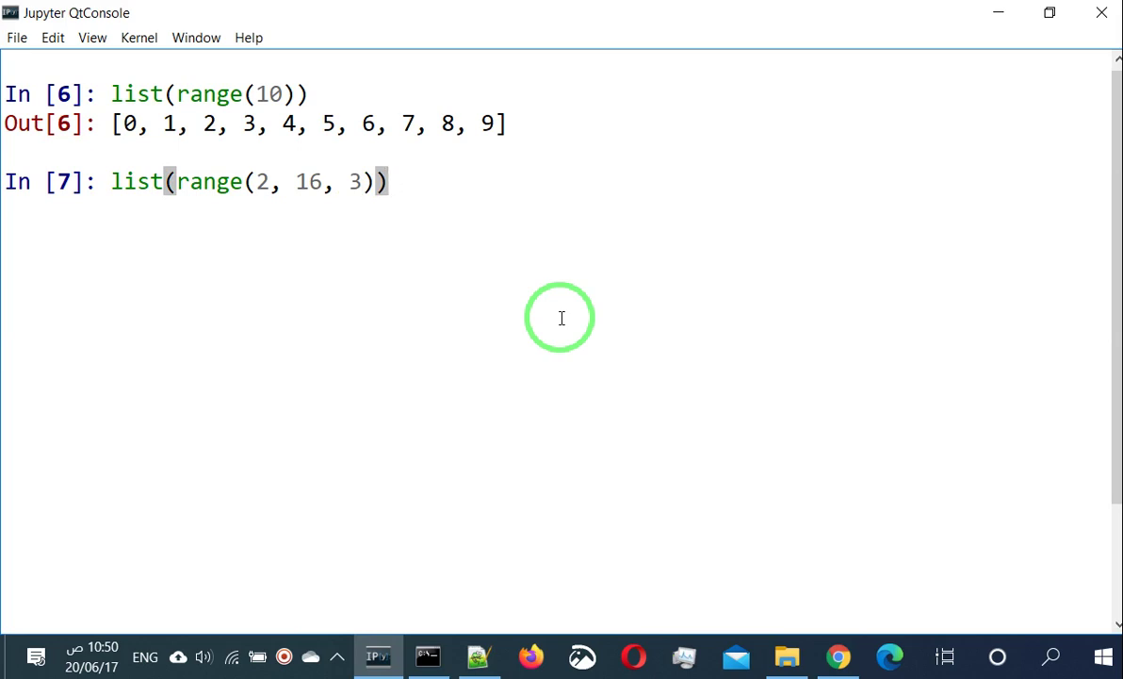
key("Return")
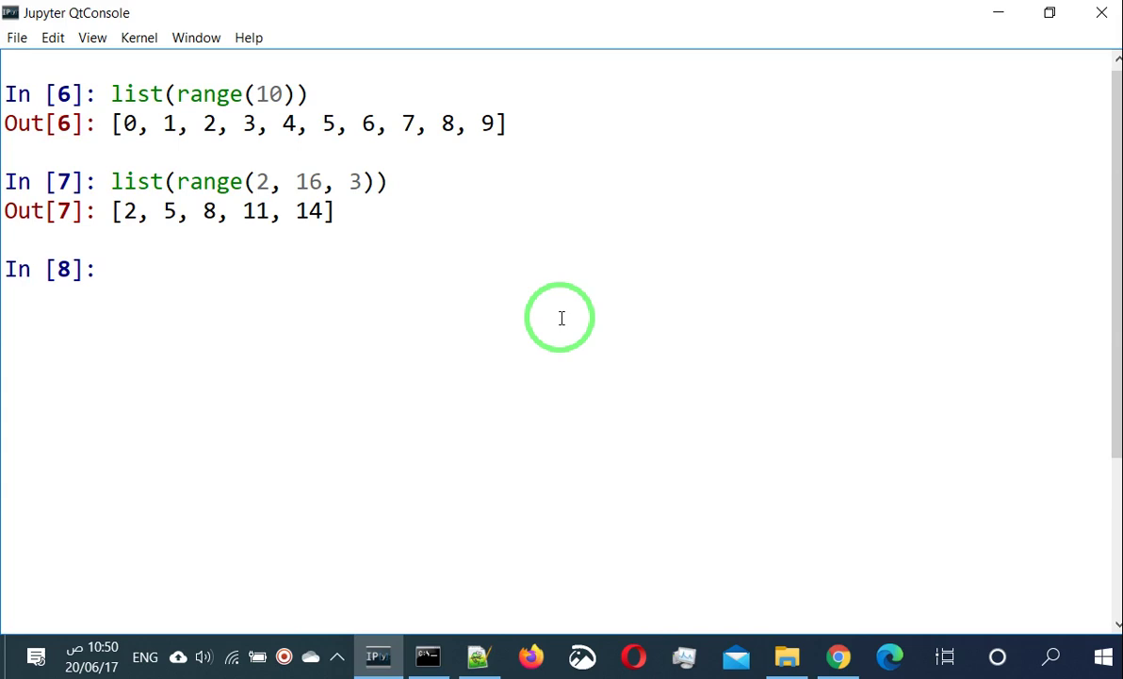
Switch to the WPy64-3830 folder and look over its launchers, selecting VS Code, Spyder and Spyder reset in turn
key("alt+Tab")
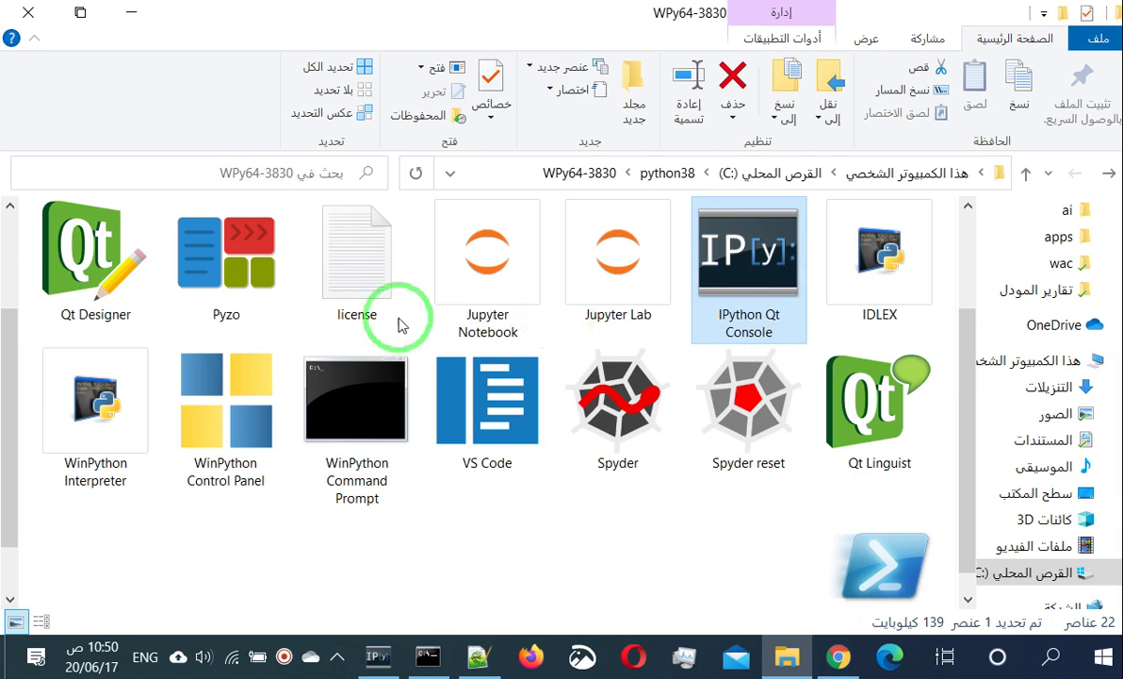
scroll(238, 452, "down", 1)
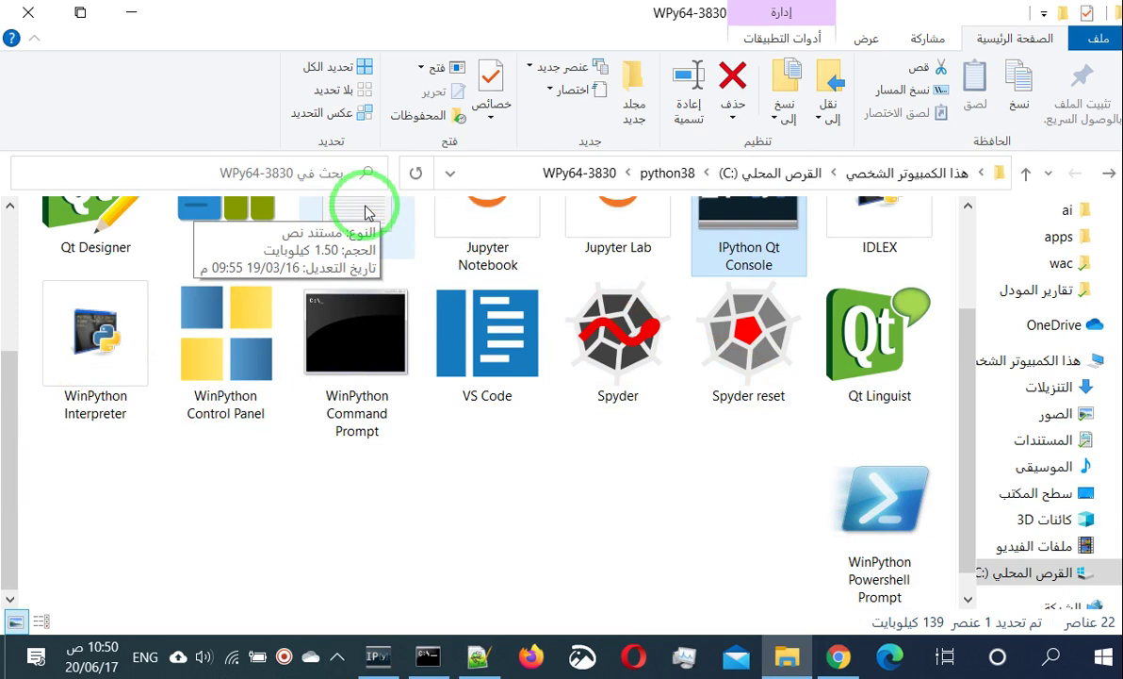
scroll(523, 345, "up", 3)
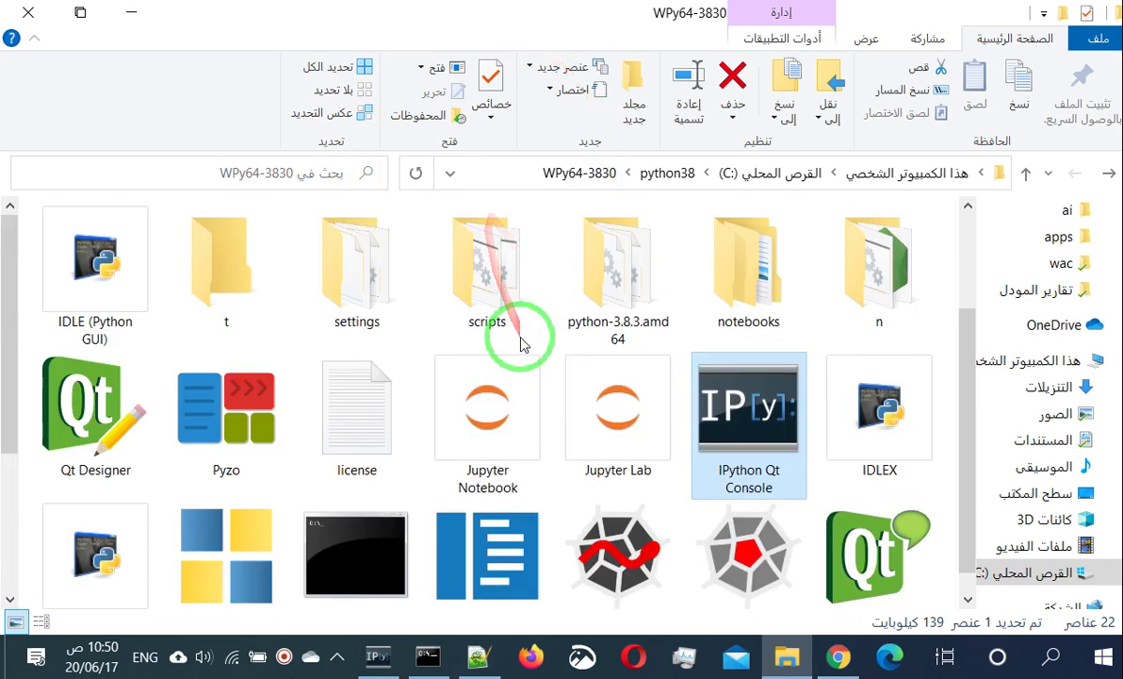
scroll(551, 217, "down", 3)
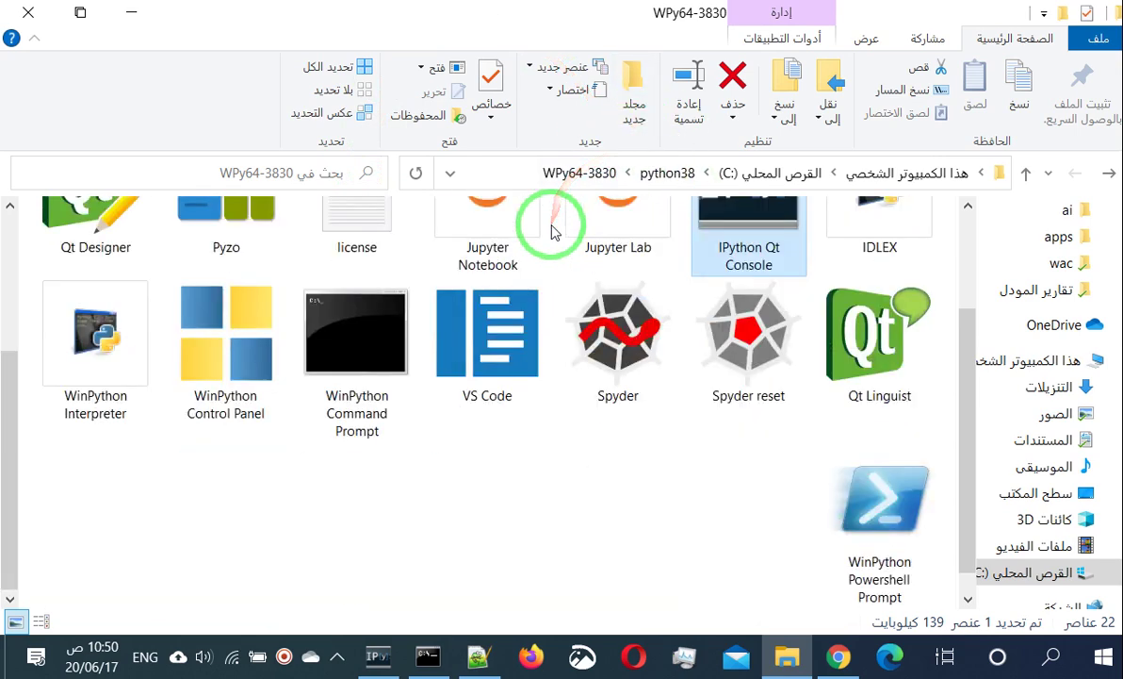
left_click(479, 311)
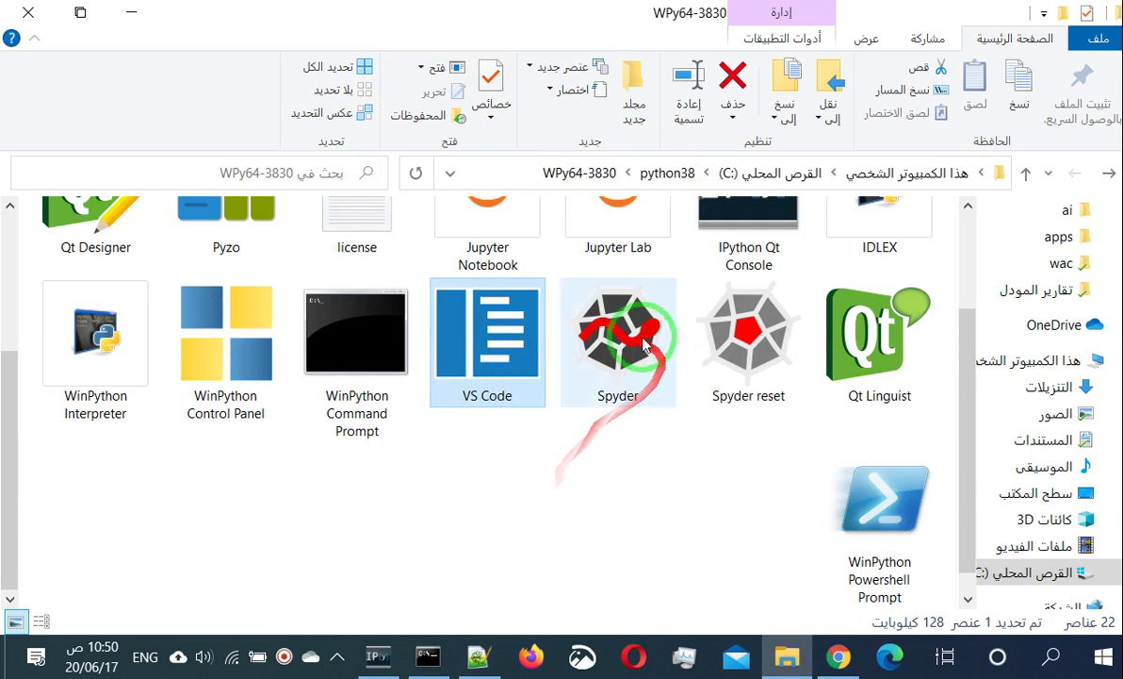
left_click(613, 400)
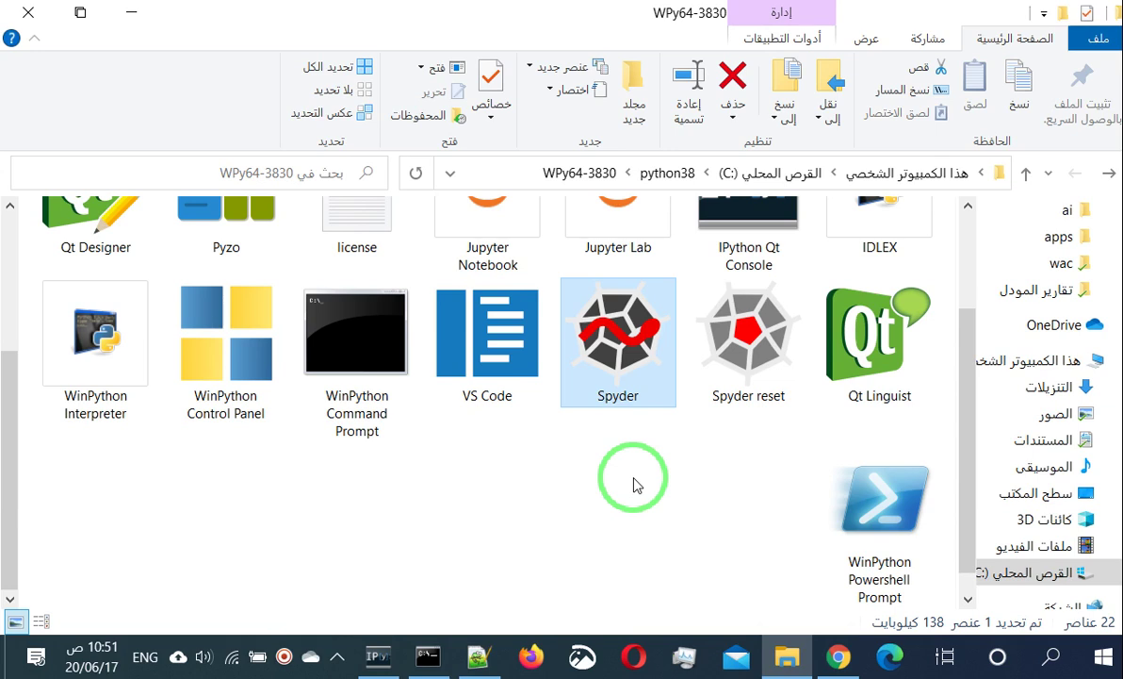
key("Right")
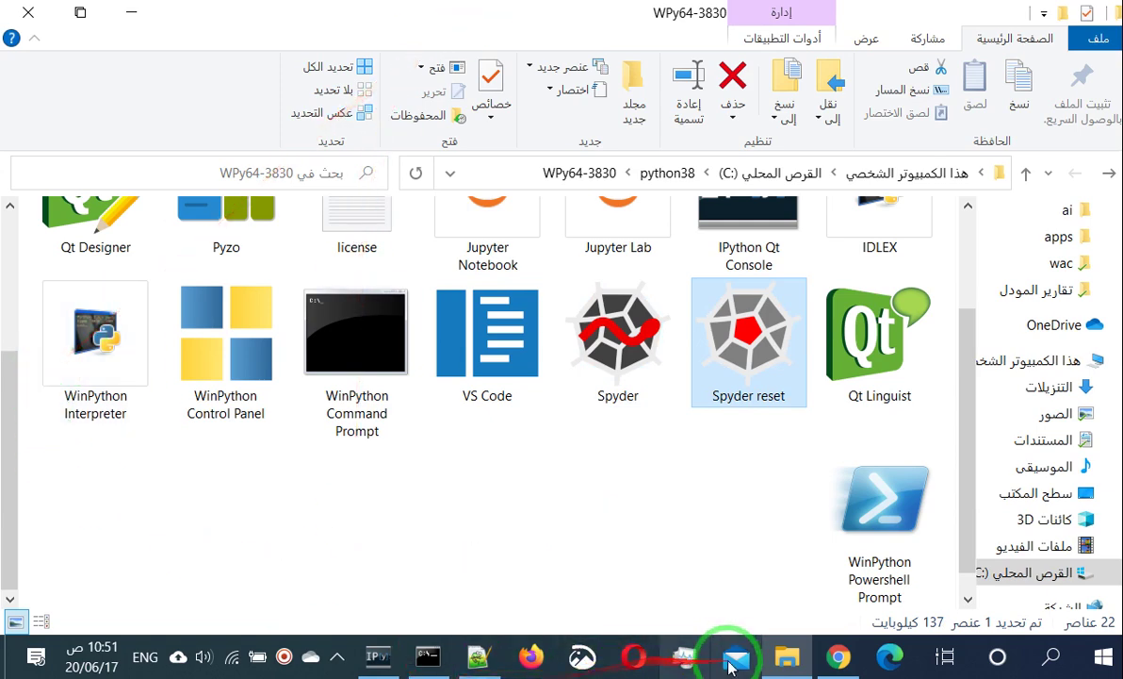
Switch to Chrome and open the PyCharm link from the Data Science Training page's list of Python environments
mouse_move(799, 660)
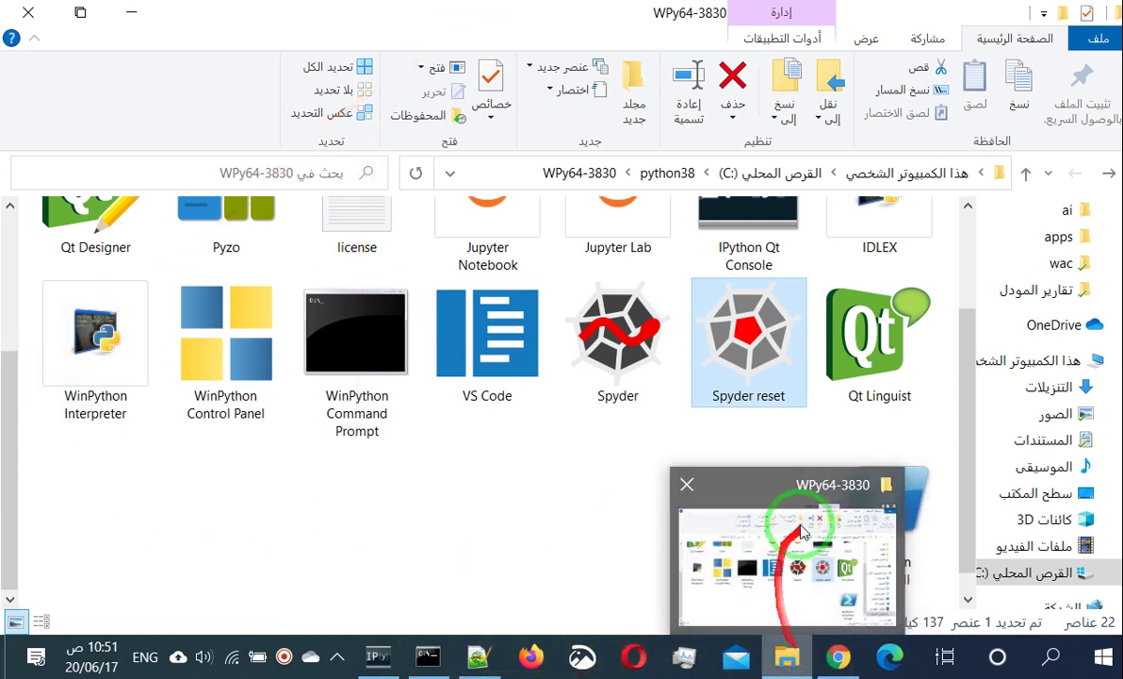
left_click(839, 657)
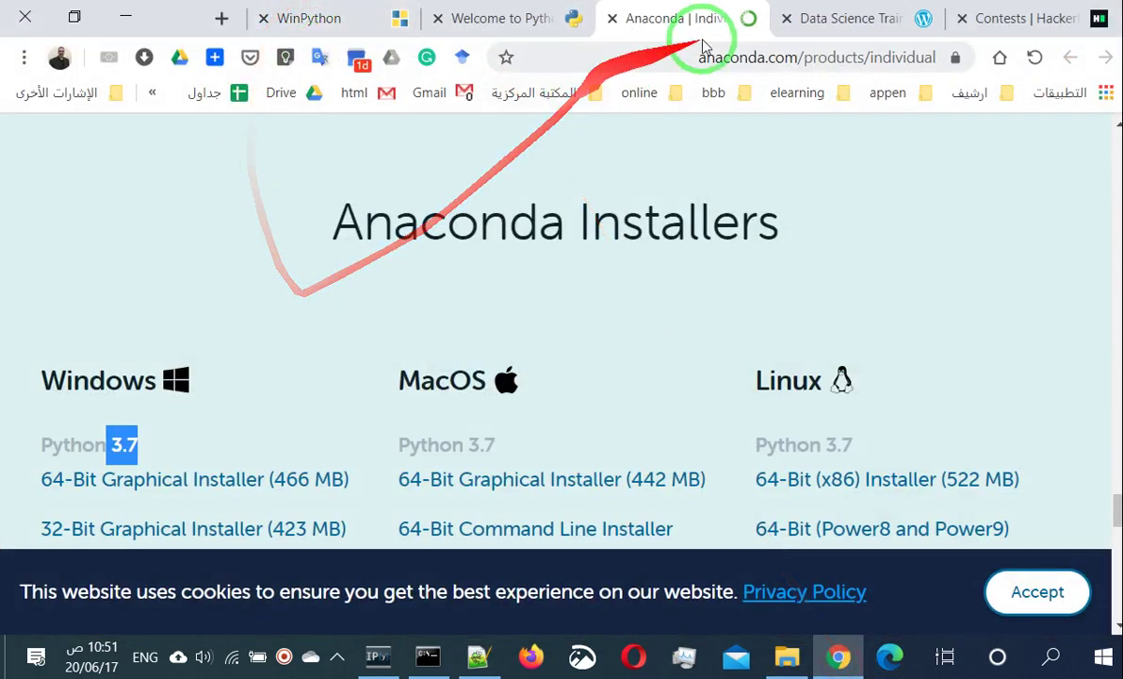
left_click(842, 18)
scroll(380, 385, "down", 3)
scroll(380, 384, "up", 2)
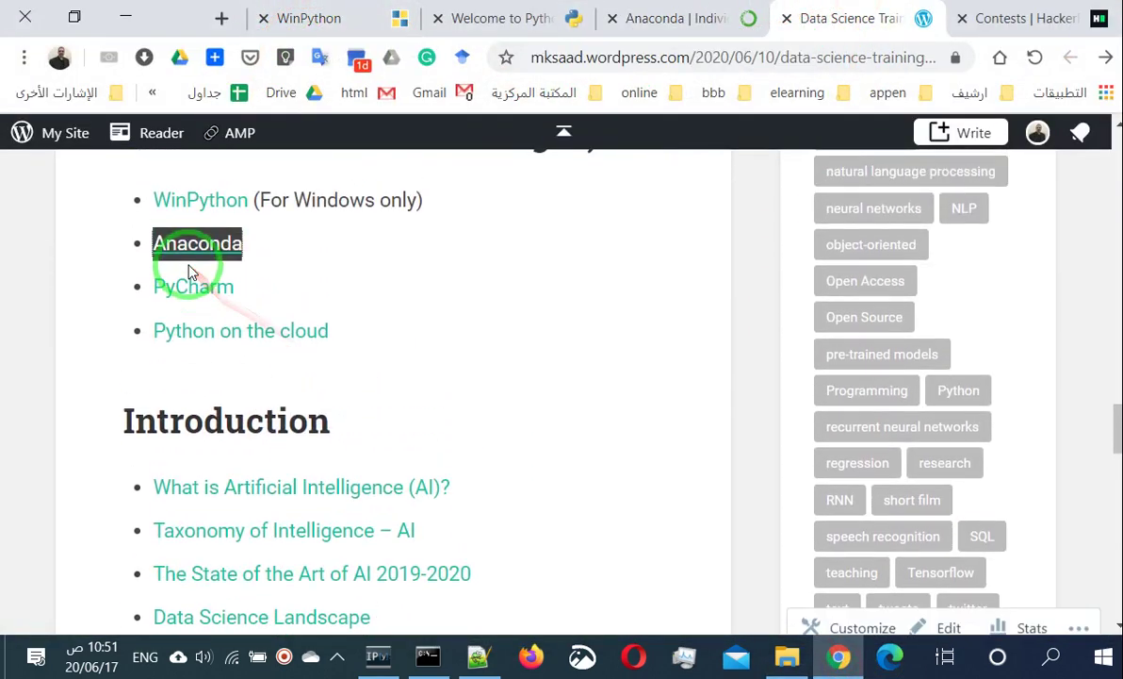
left_click_drag(200, 298, 603, 8)
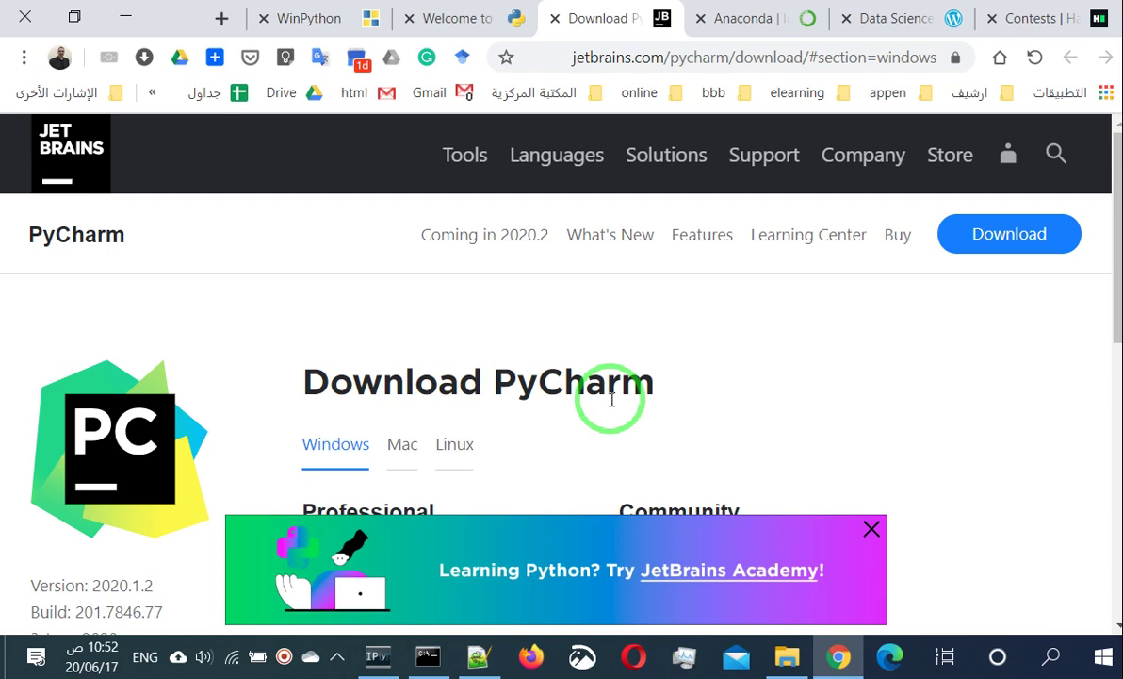
Examine the PyCharm download page's Professional and Community editions, highlighting the Professional heading and part of its description
scroll(777, 363, "down", 4)
scroll(372, 278, "up", 1)
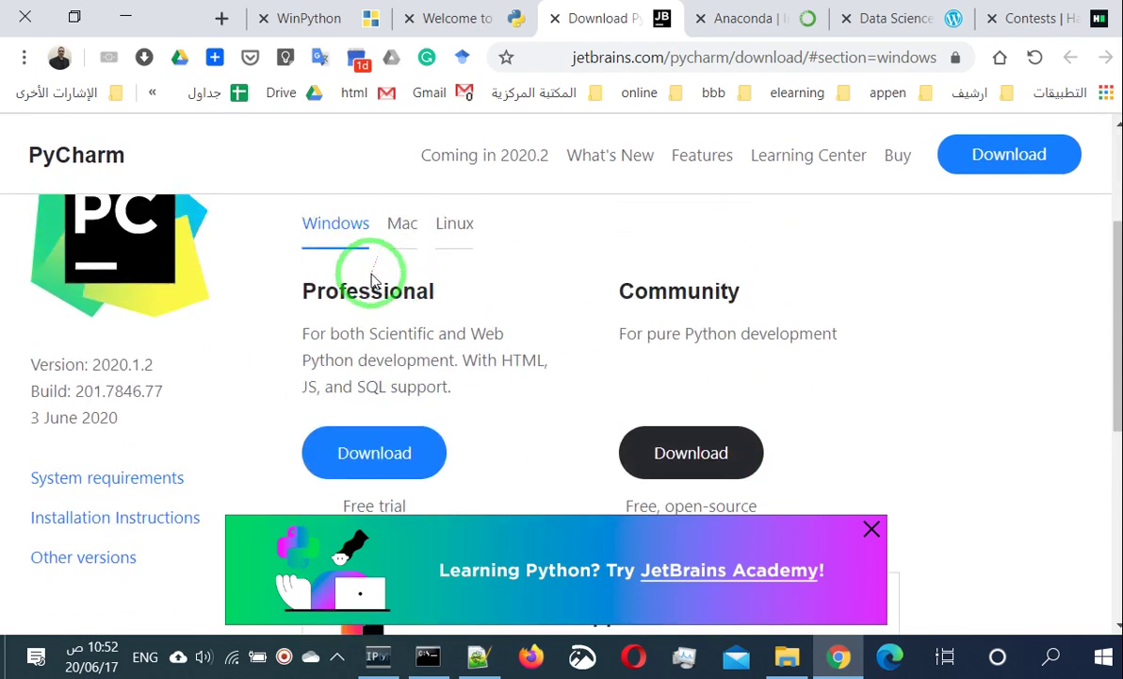
double_click(359, 289)
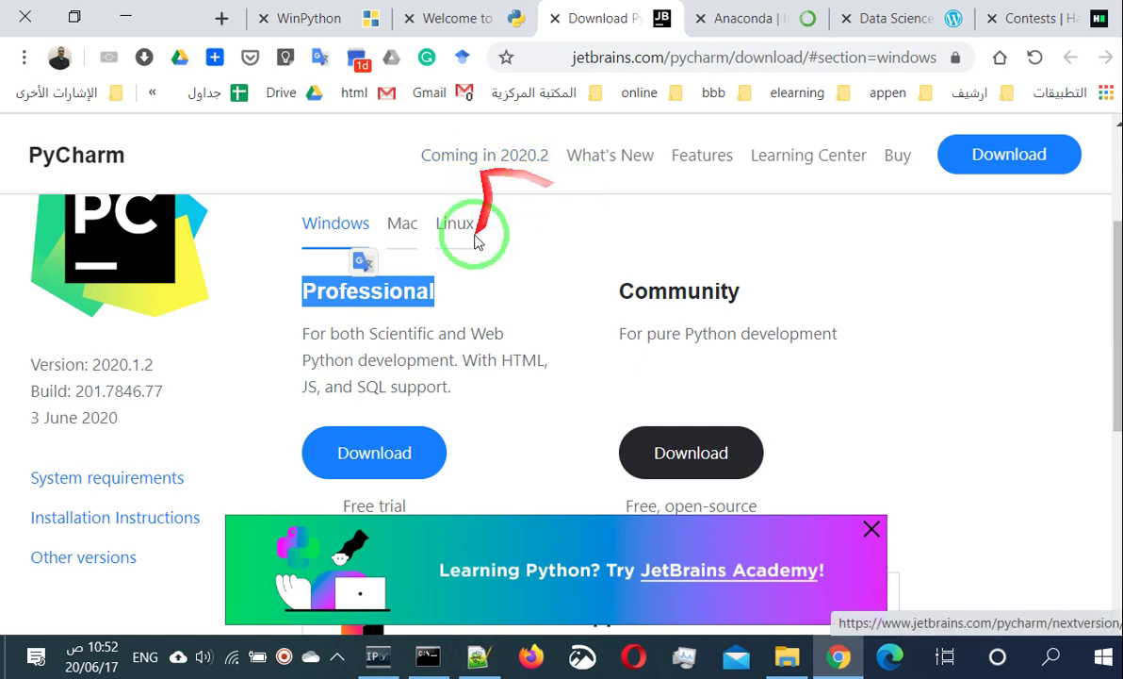
scroll(459, 330, "up", 1)
scroll(422, 375, "down", 1)
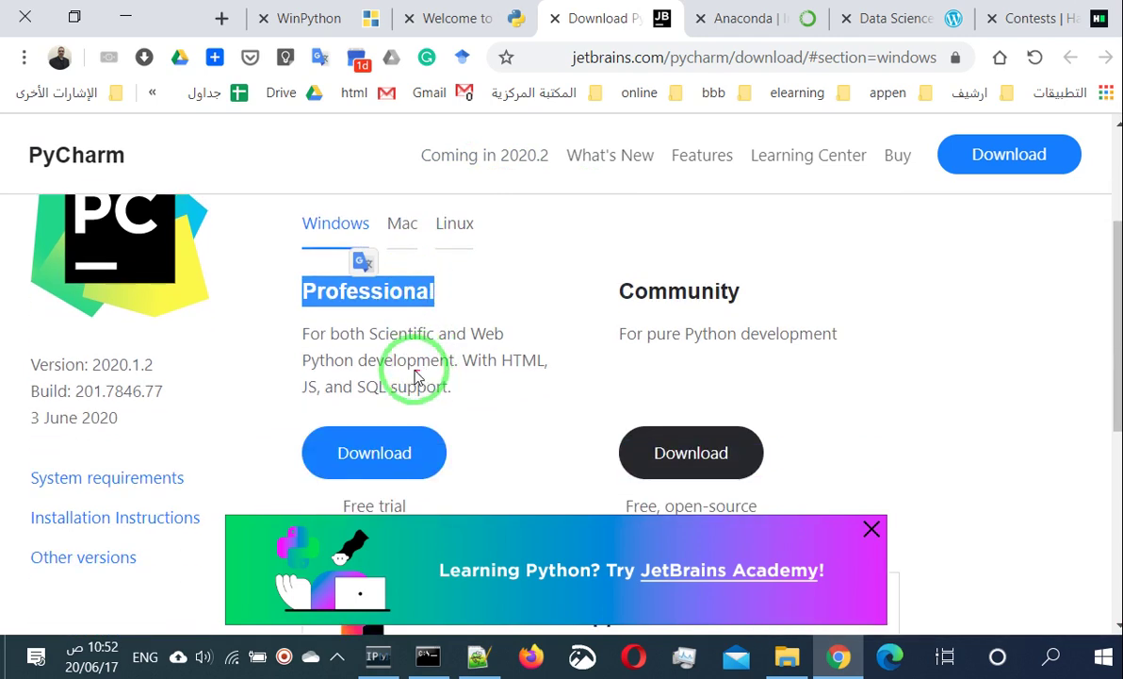
left_click_drag(435, 333, 537, 391)
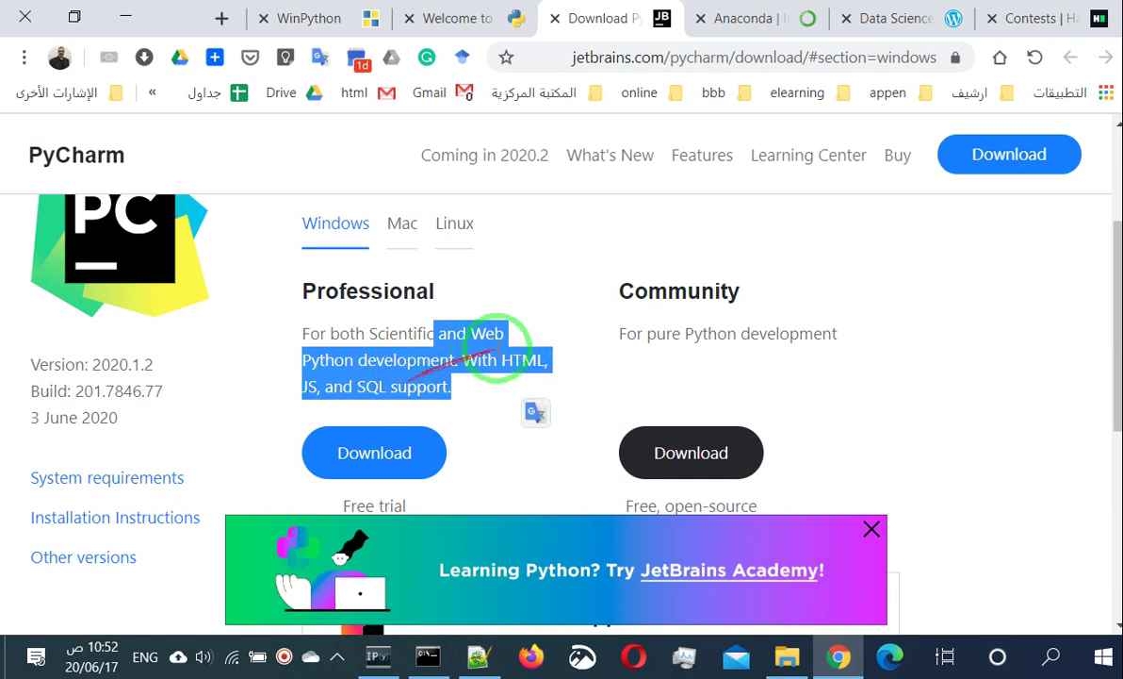
scroll(572, 353, "up", 1)
scroll(640, 358, "down", 1)
left_click_drag(639, 309, 778, 313)
left_click_drag(301, 282, 479, 305)
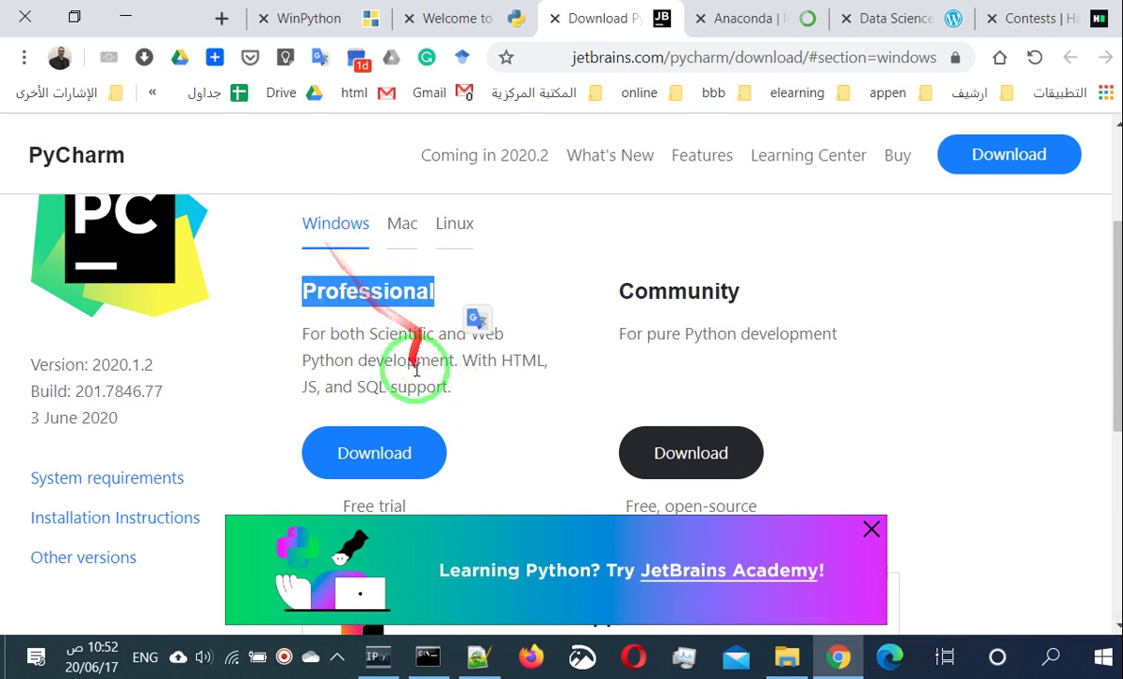
Translate the Professional edition's heading and description, and dismiss the translation
left_click(453, 386)
left_click_drag(453, 386, 290, 280)
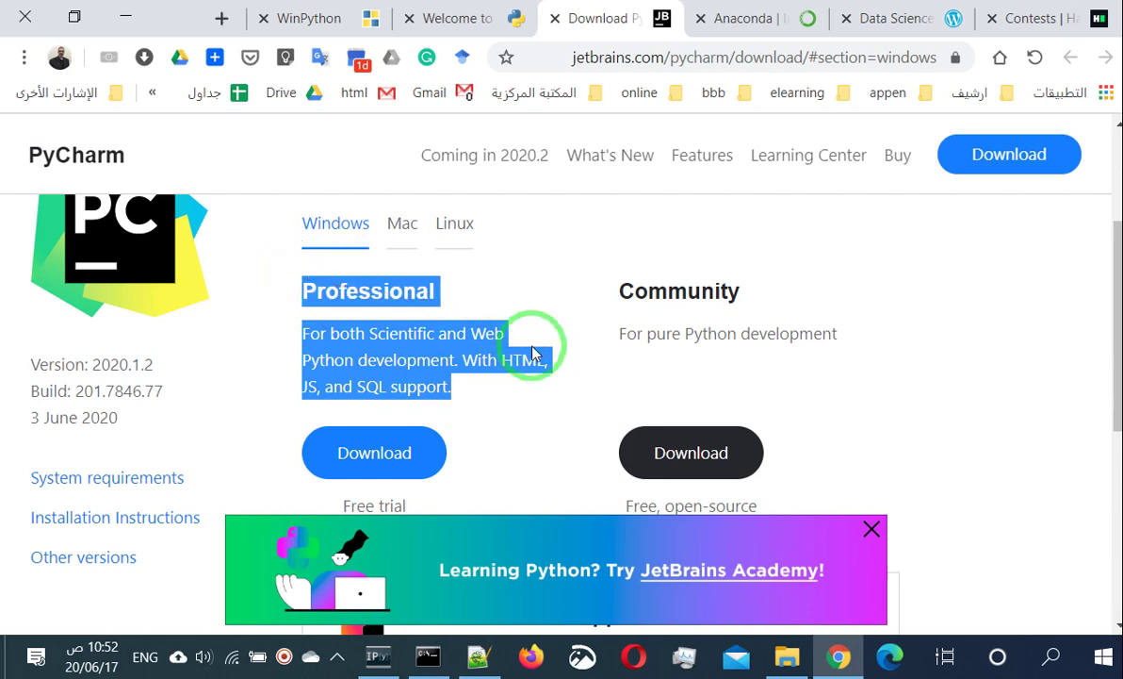
left_click(448, 286)
scroll(448, 245, "up", 1)
scroll(583, 358, "down", 2)
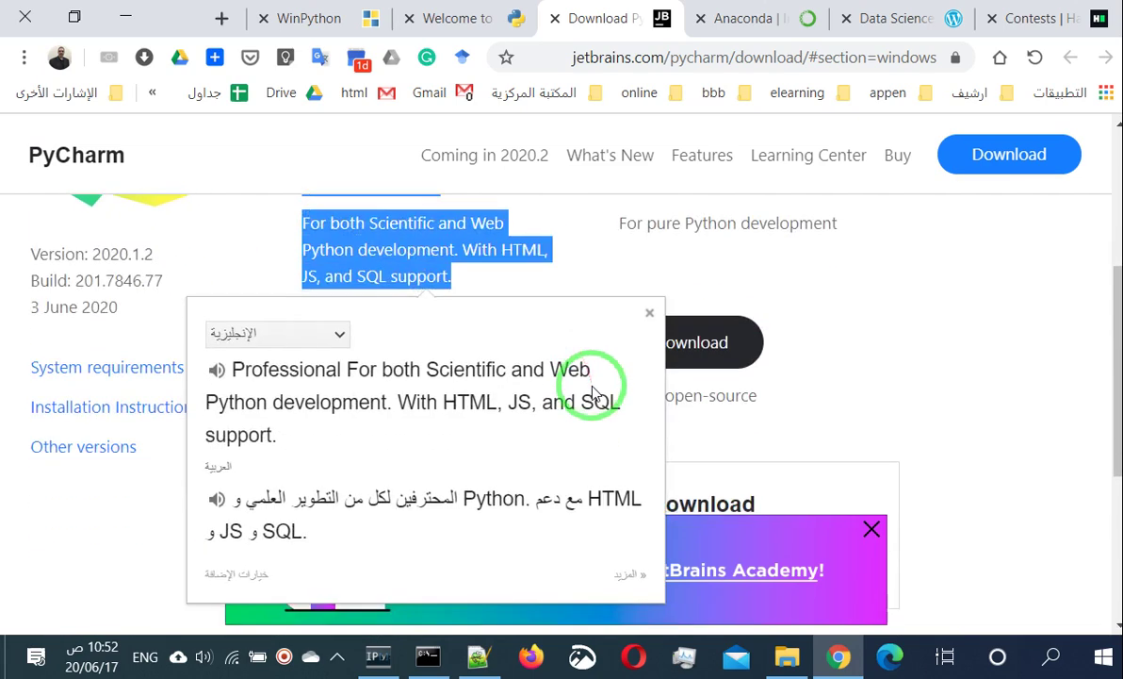
left_click(544, 306)
scroll(568, 313, "up", 1)
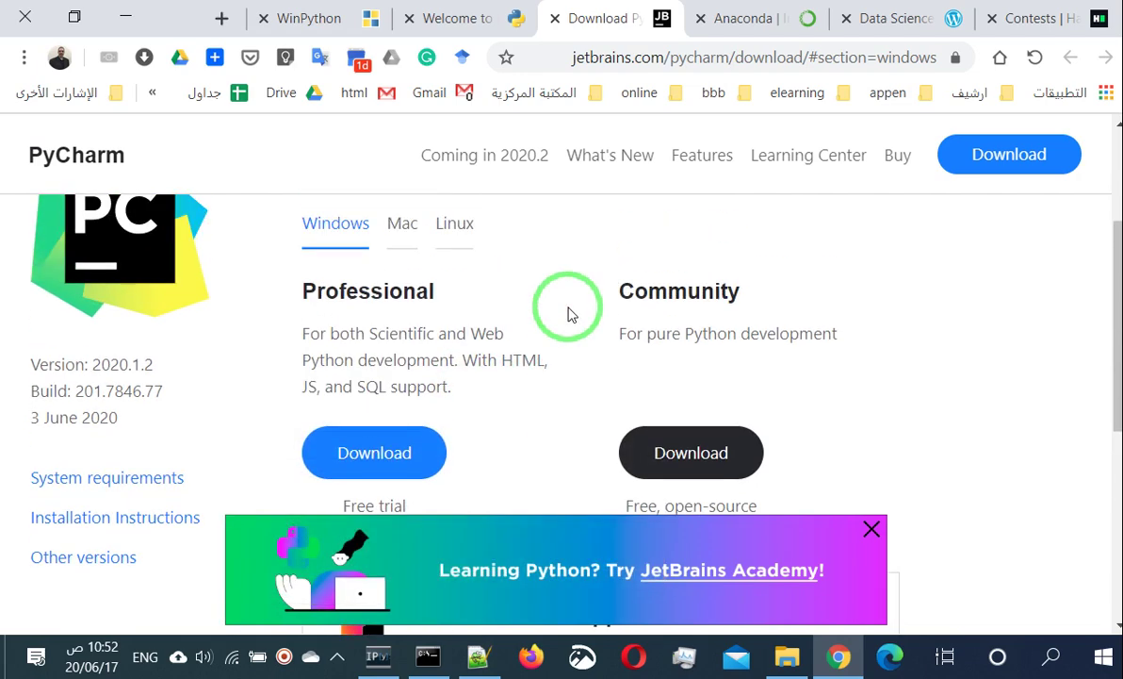
Highlight the Community edition's heading, and minimize the browser to return to the WPy64-3830 folder
scroll(542, 334, "down", 1)
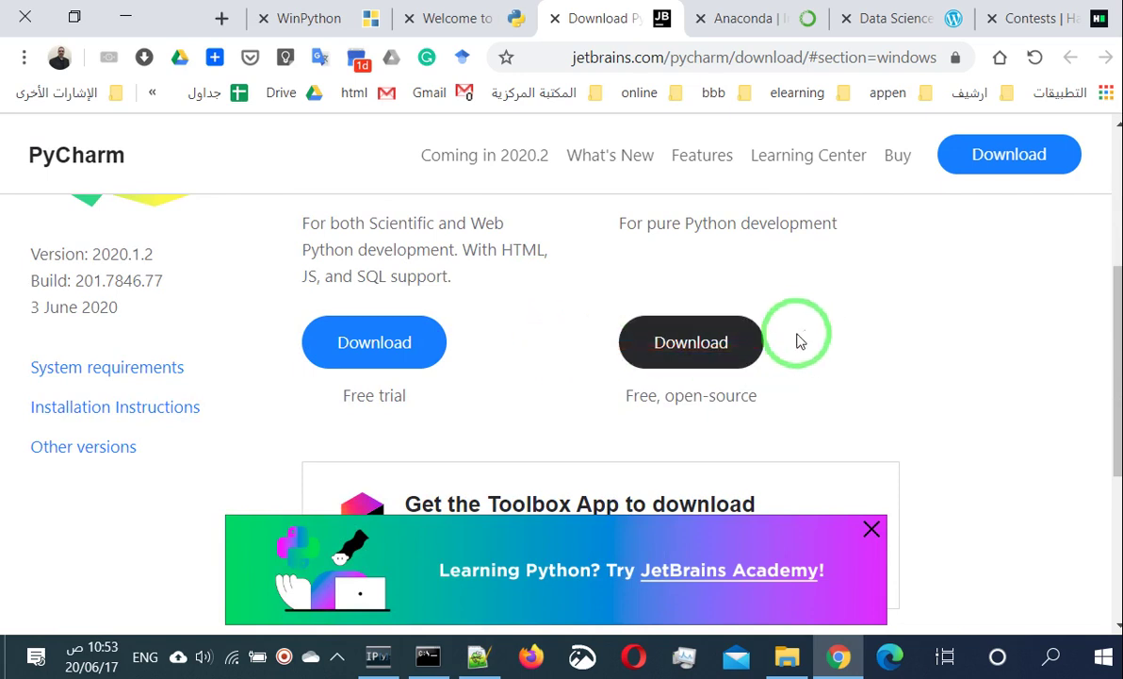
scroll(795, 330, "up", 1)
left_click_drag(618, 291, 744, 286)
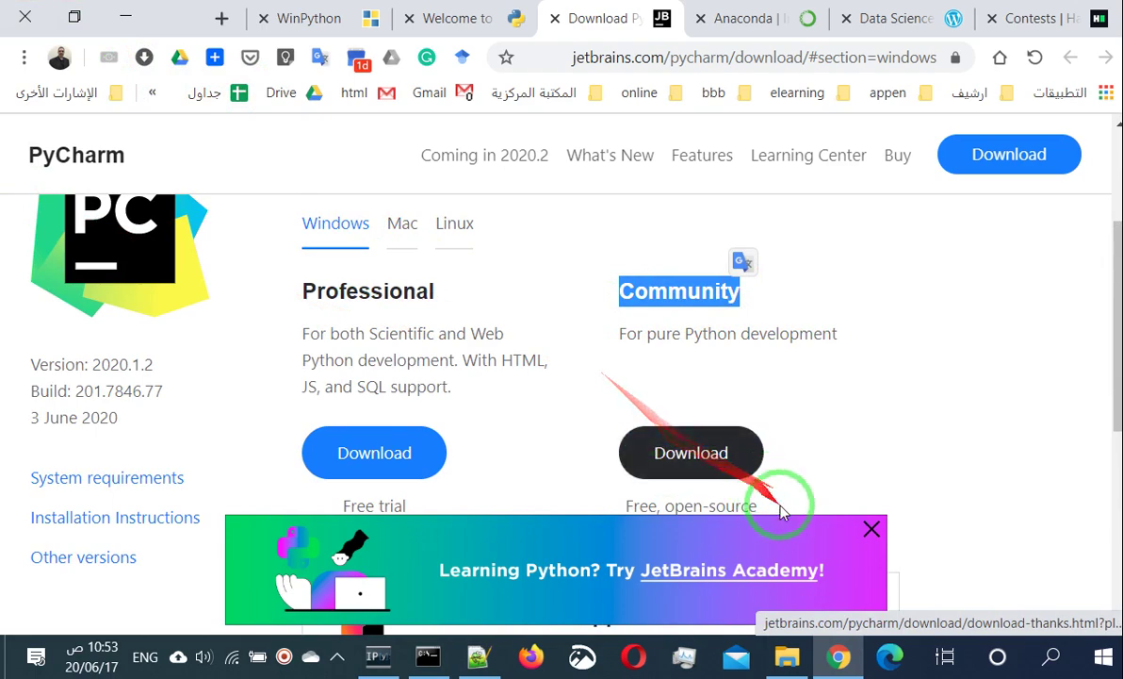
left_click(127, 17)
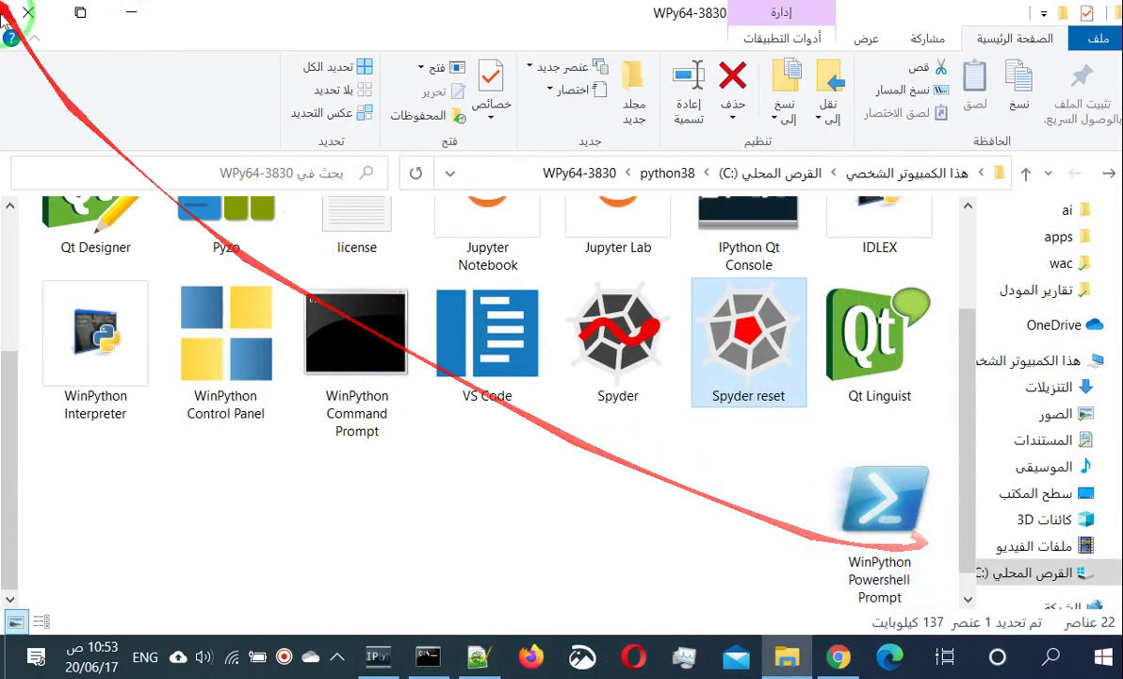
Minimize the folder window to reach the desktop, quitting the Jupyter QtConsole and closing the command prompt window
scroll(309, 371, "up", 3)
left_click(113, 17)
left_click(1102, 12)
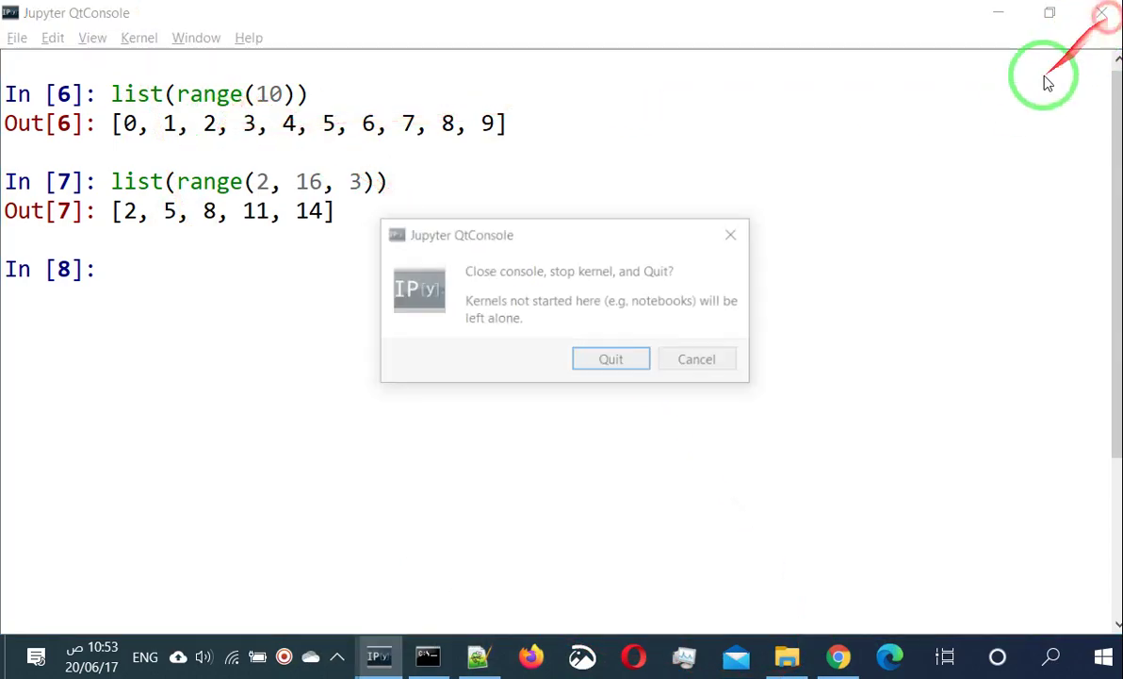
left_click(599, 362)
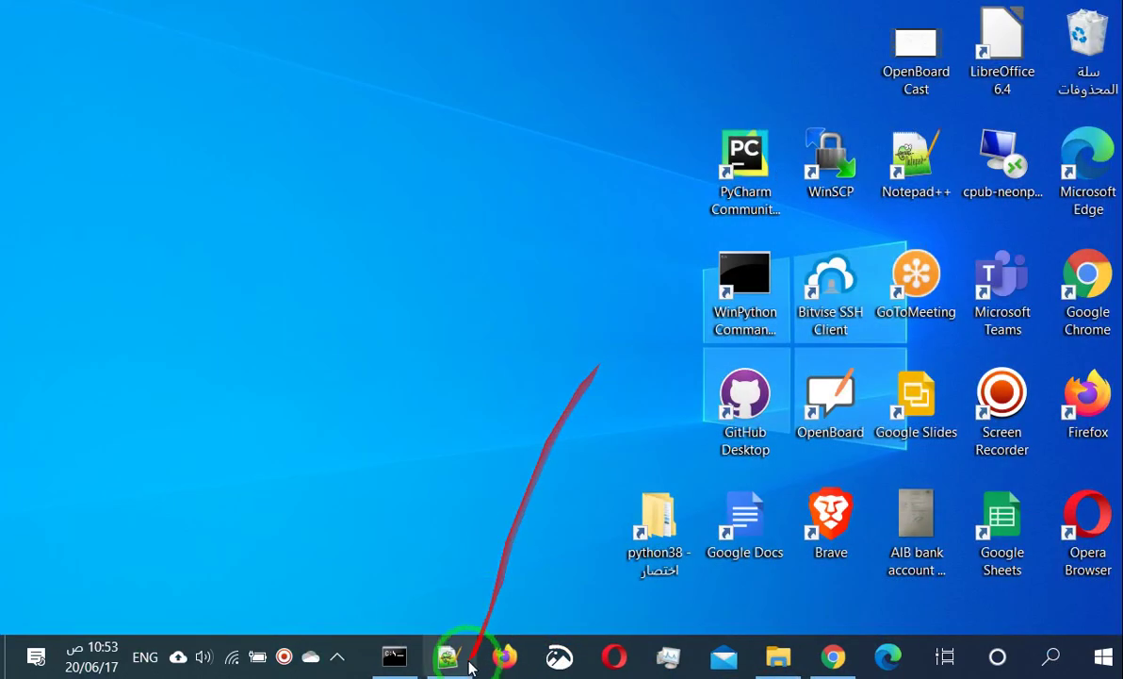
left_click(394, 657)
double_click(25, 21)
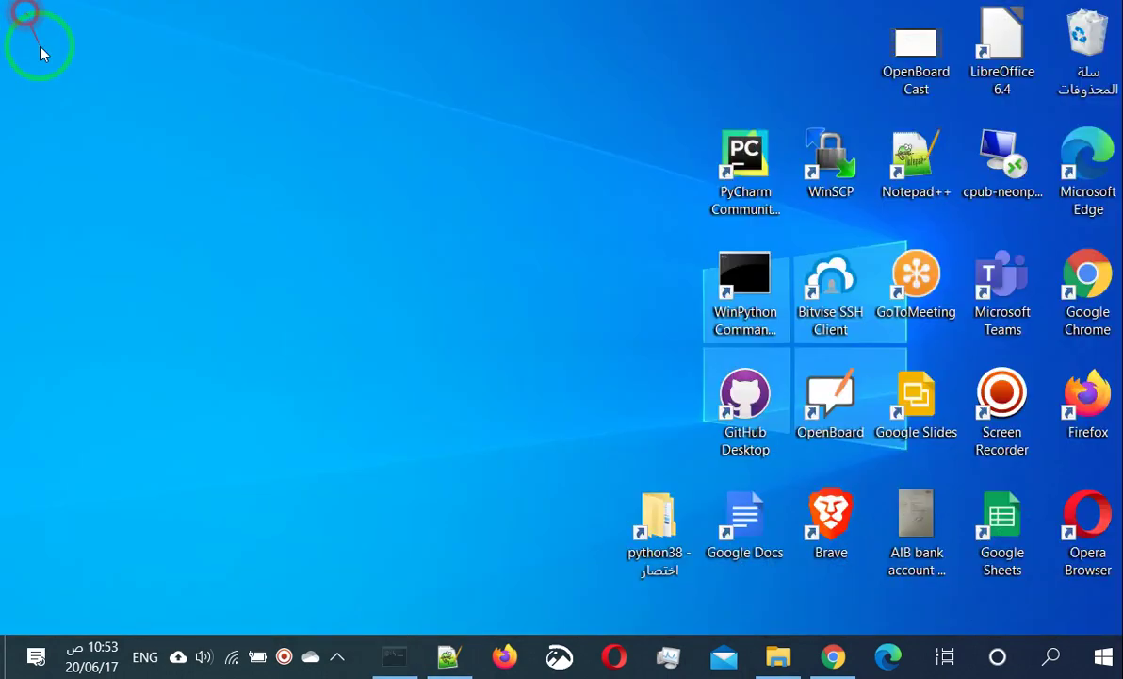
Switch to Notepad++ and close the document containing the web links without saving its changes
left_click(450, 657)
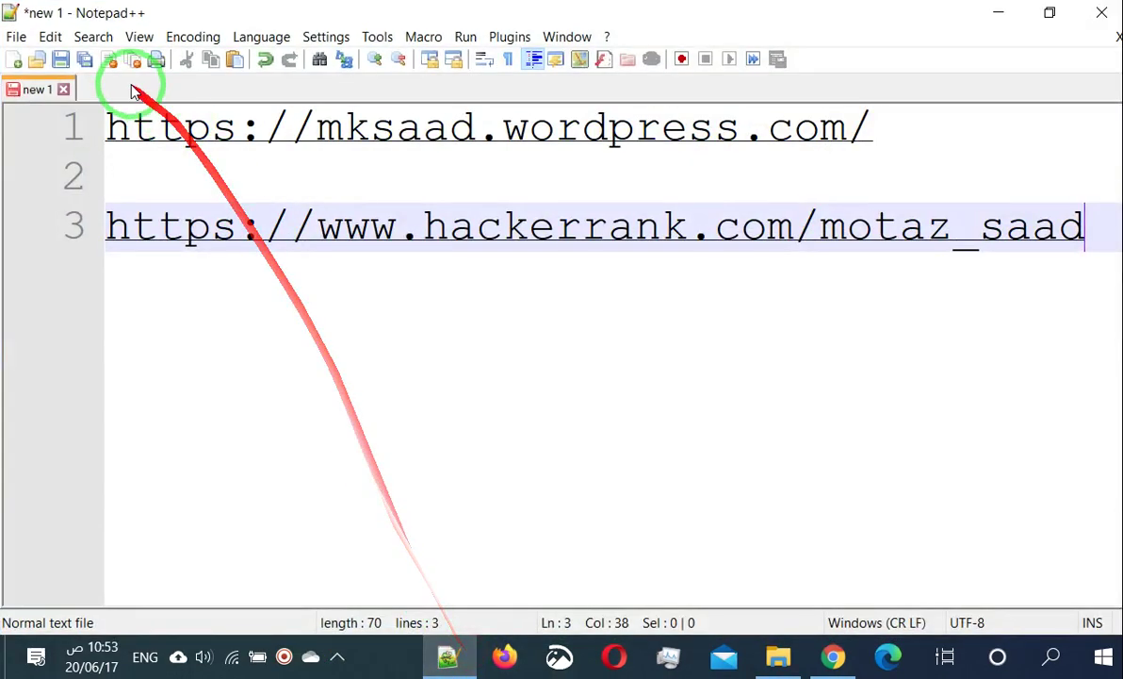
left_click(63, 89)
left_click(581, 407)
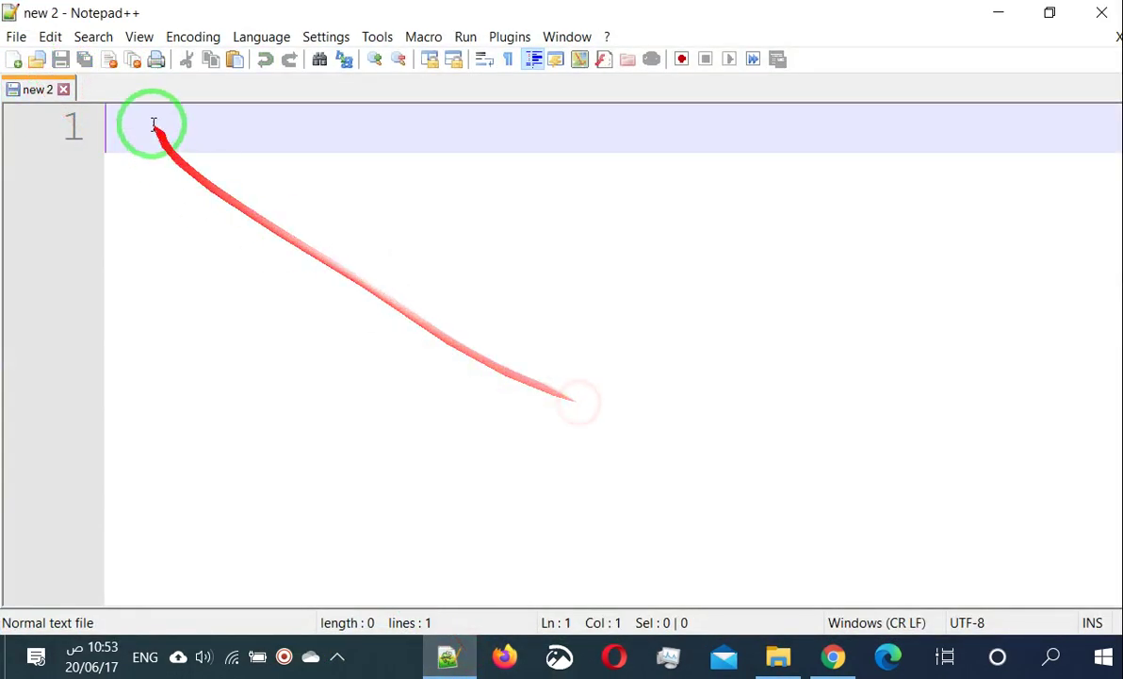
Start saving the blank document under a new name and browse from This PC to the C:\mycode folder
left_click(17, 37)
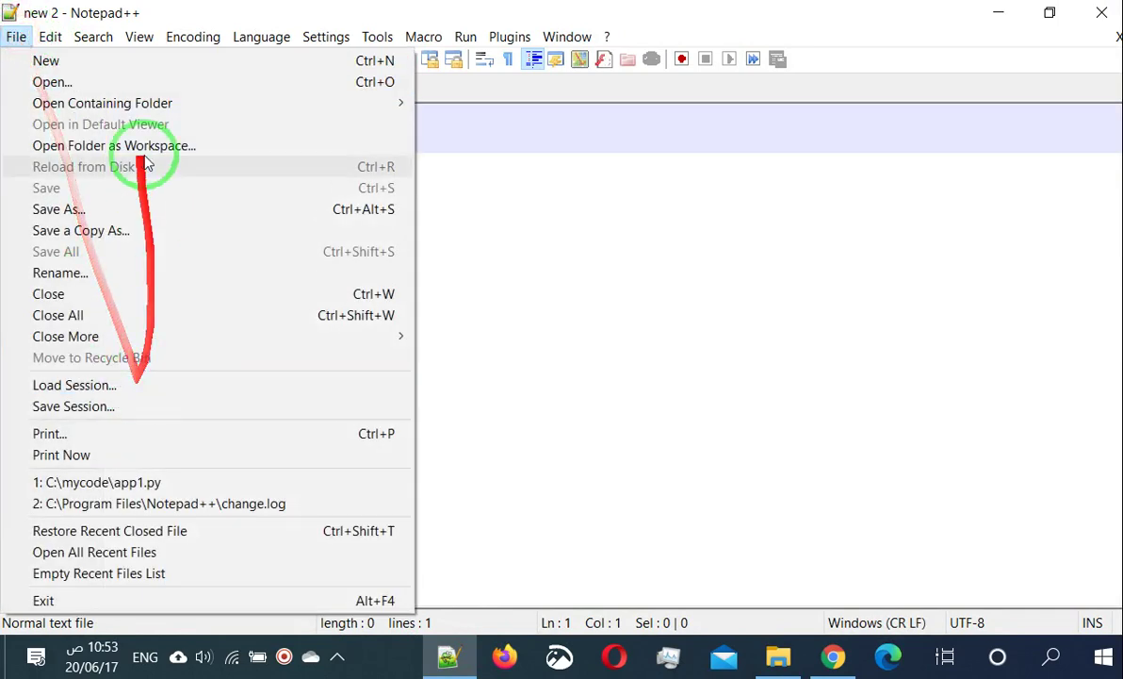
left_click(138, 210)
scroll(84, 260, "up", 2)
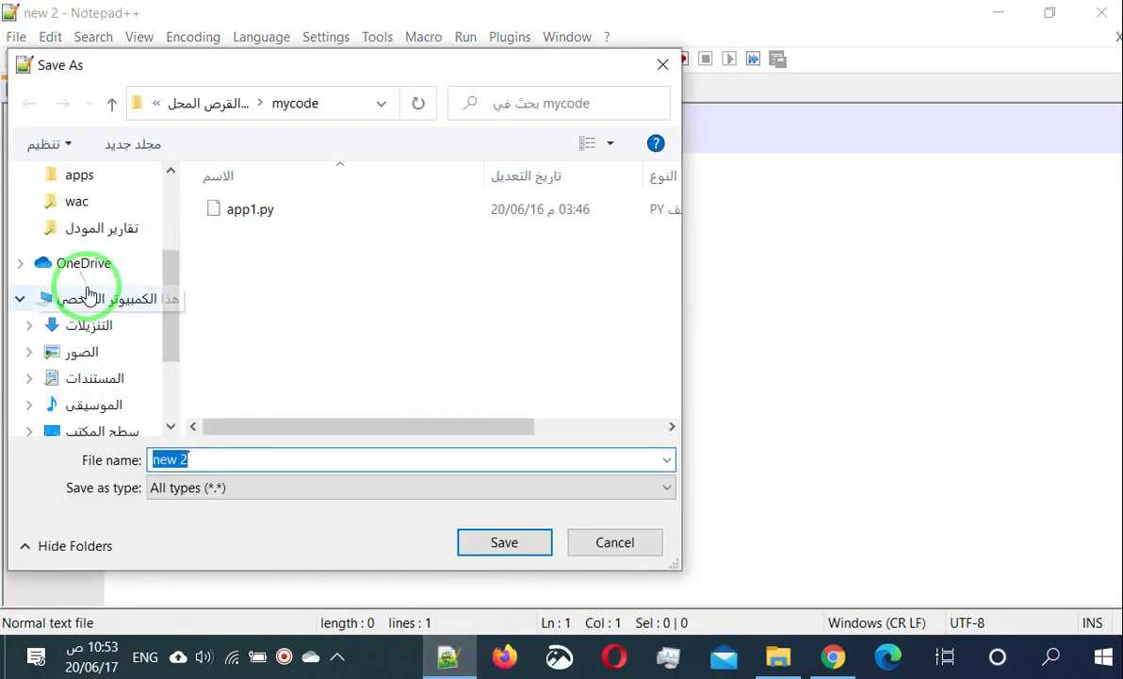
left_click(336, 108)
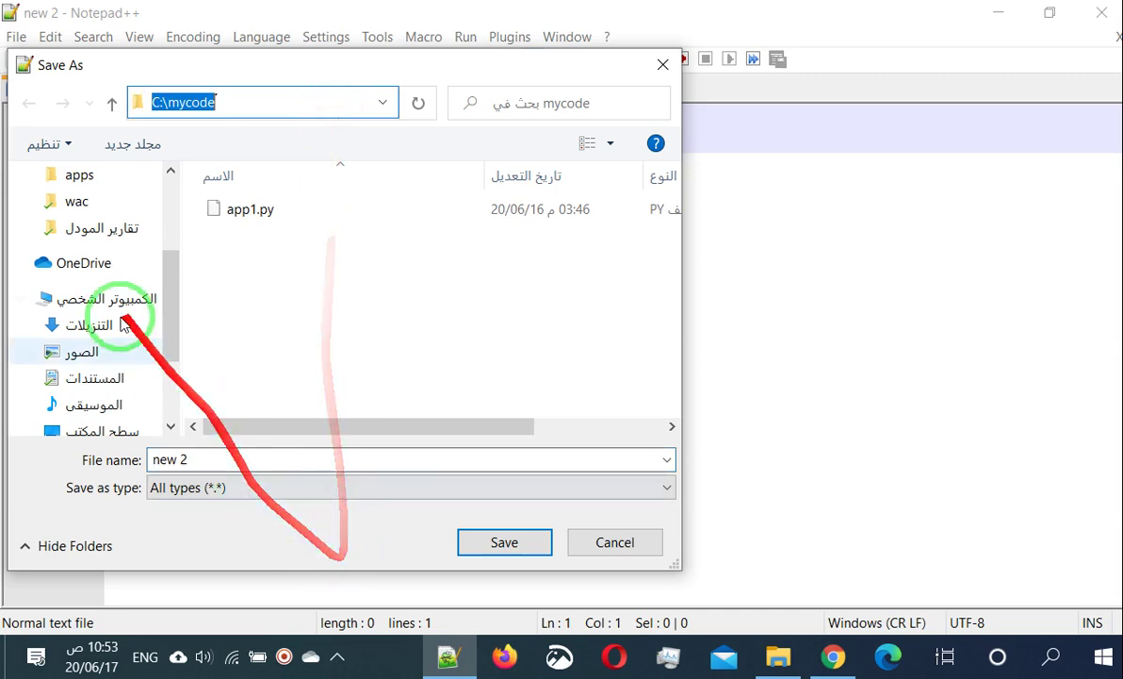
left_click(83, 309)
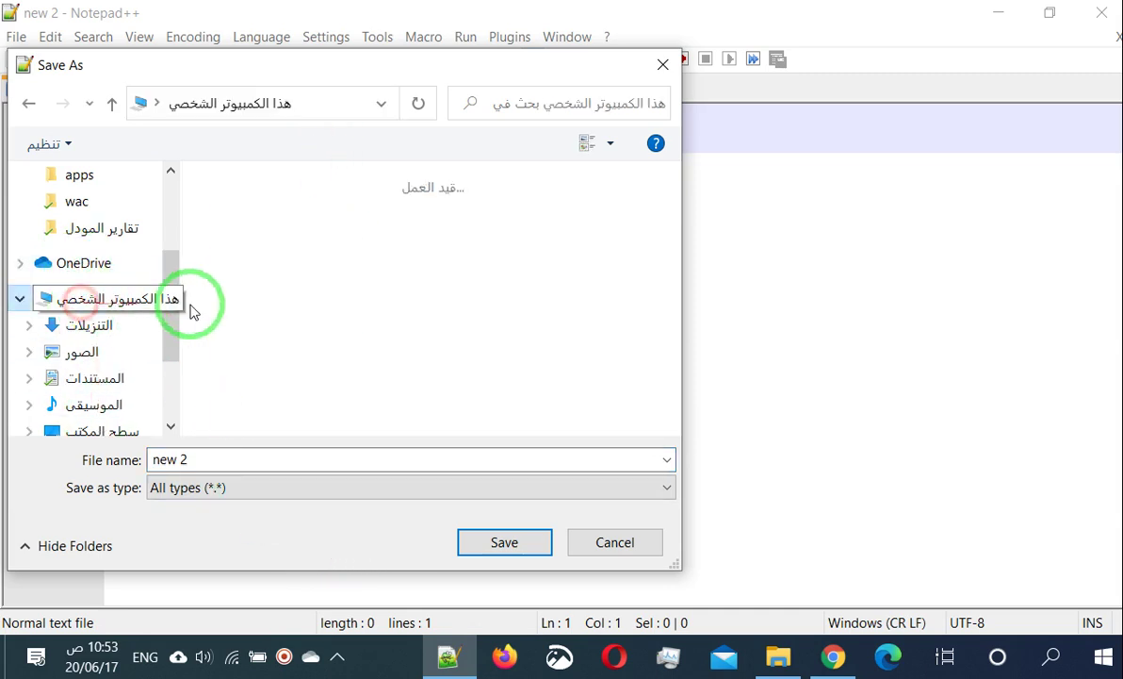
scroll(351, 377, "down", 3)
double_click(282, 405)
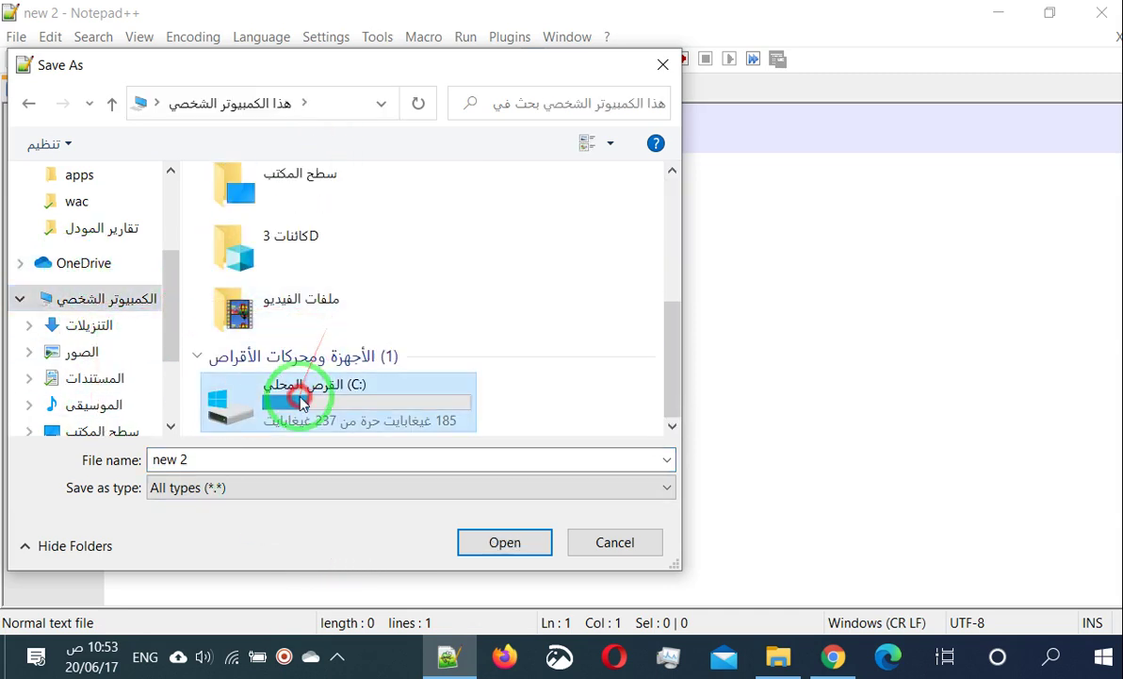
left_click(223, 232)
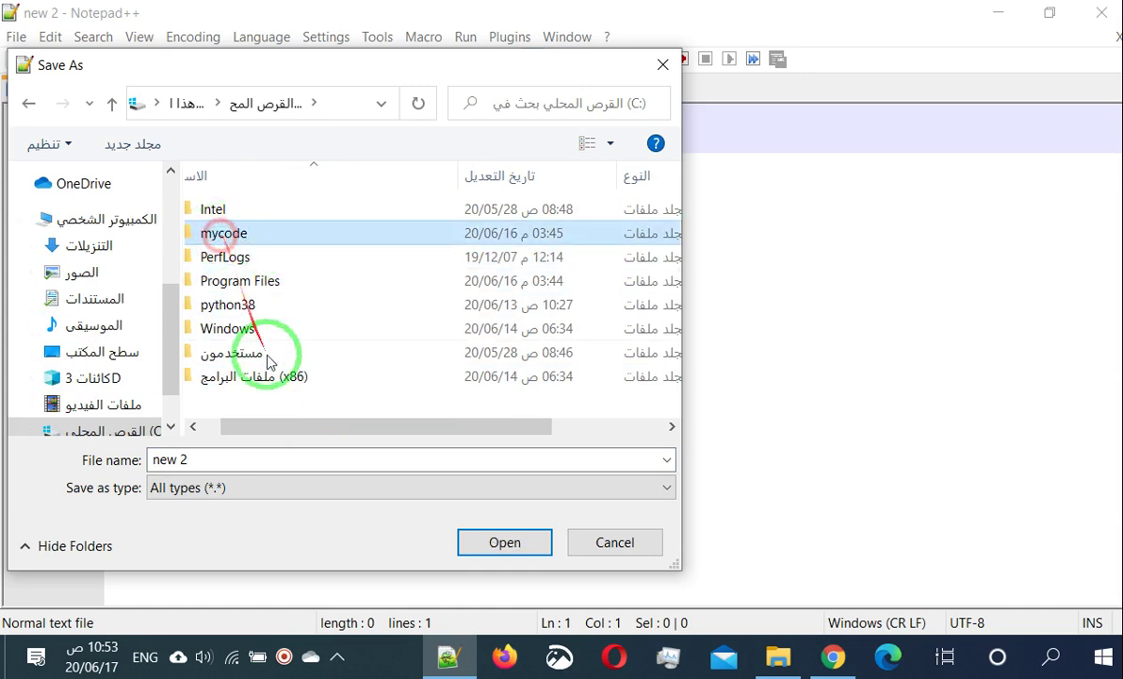
double_click(225, 236)
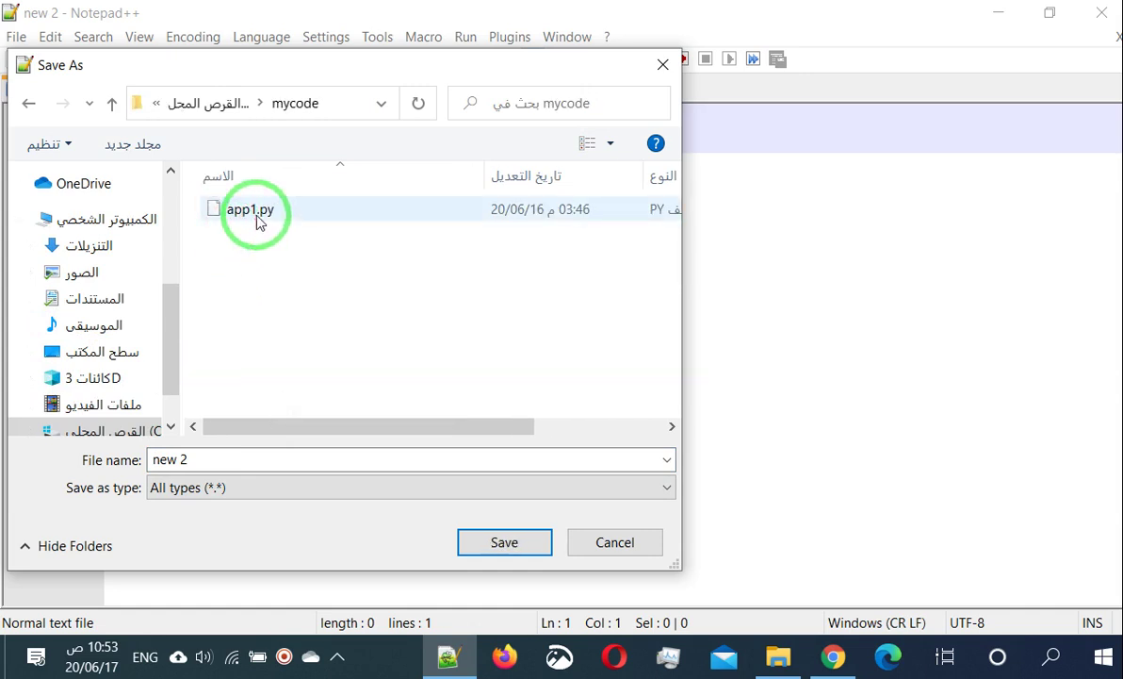
Name the file app2.py and save it in the mycode folder
left_click(223, 459)
type("app2")
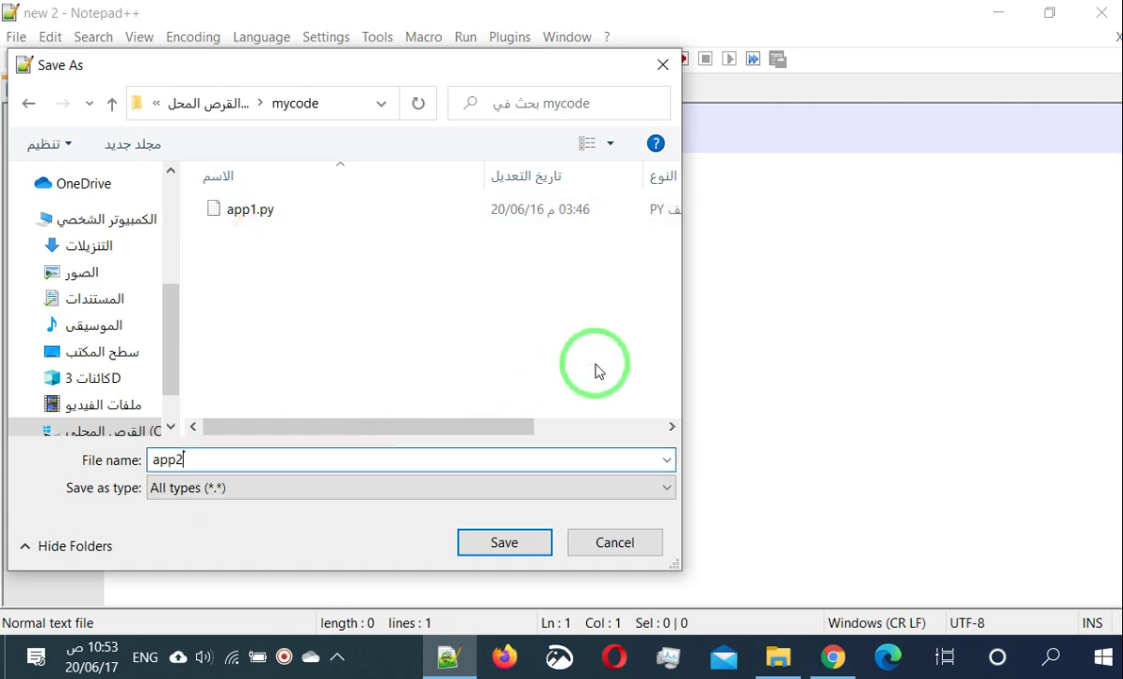
type(".py")
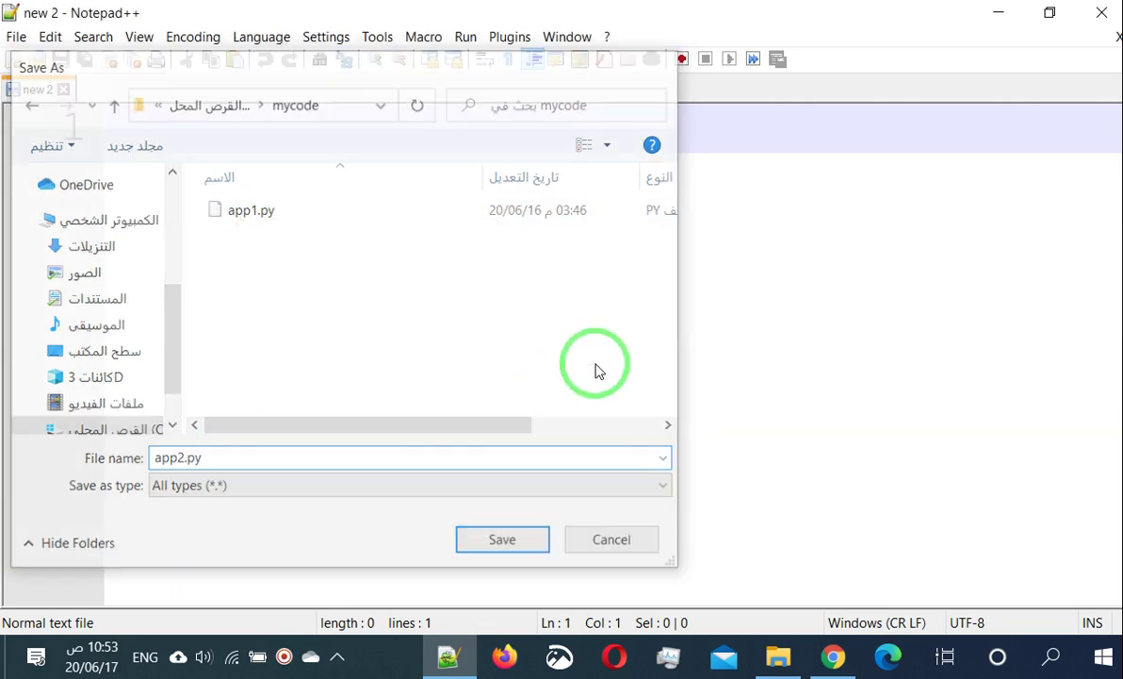
key("Return")
Write the code lines x = 10 and print(x) in app2.py
type("x")
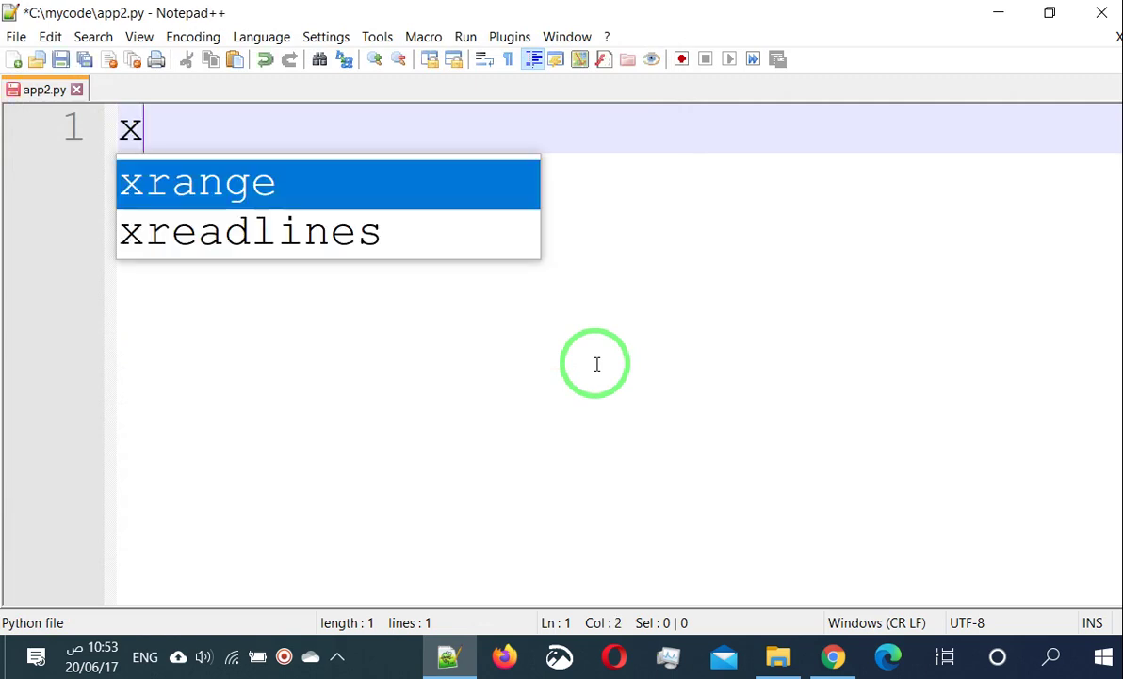
type(" = 10")
key("Return")
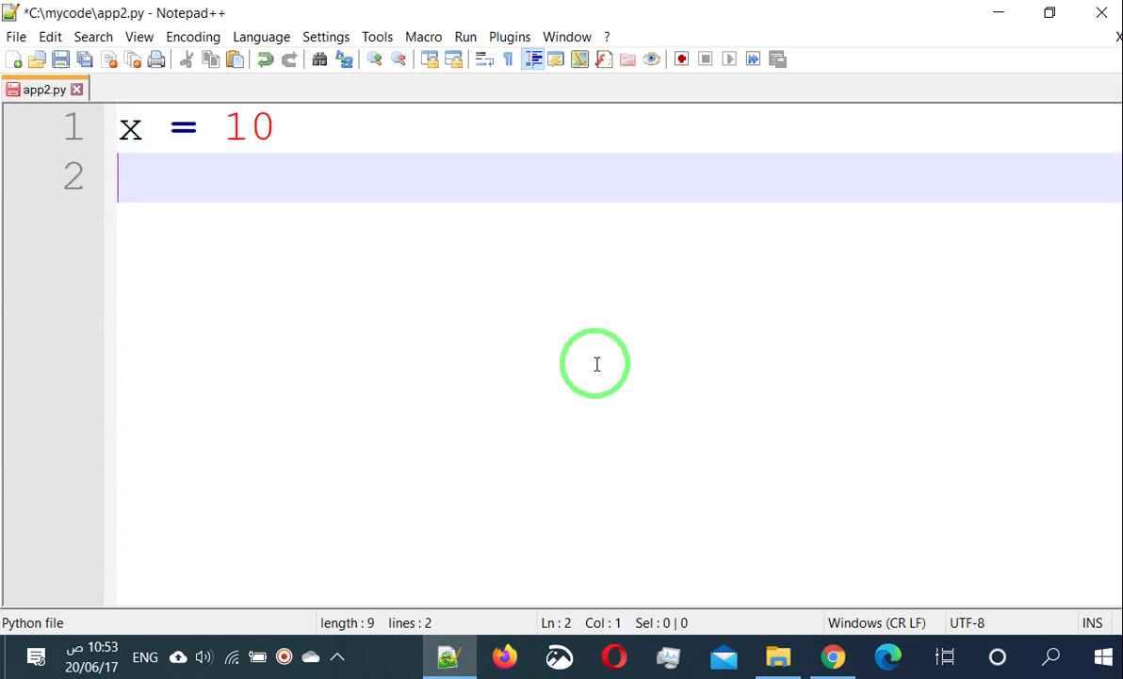
type("pru")
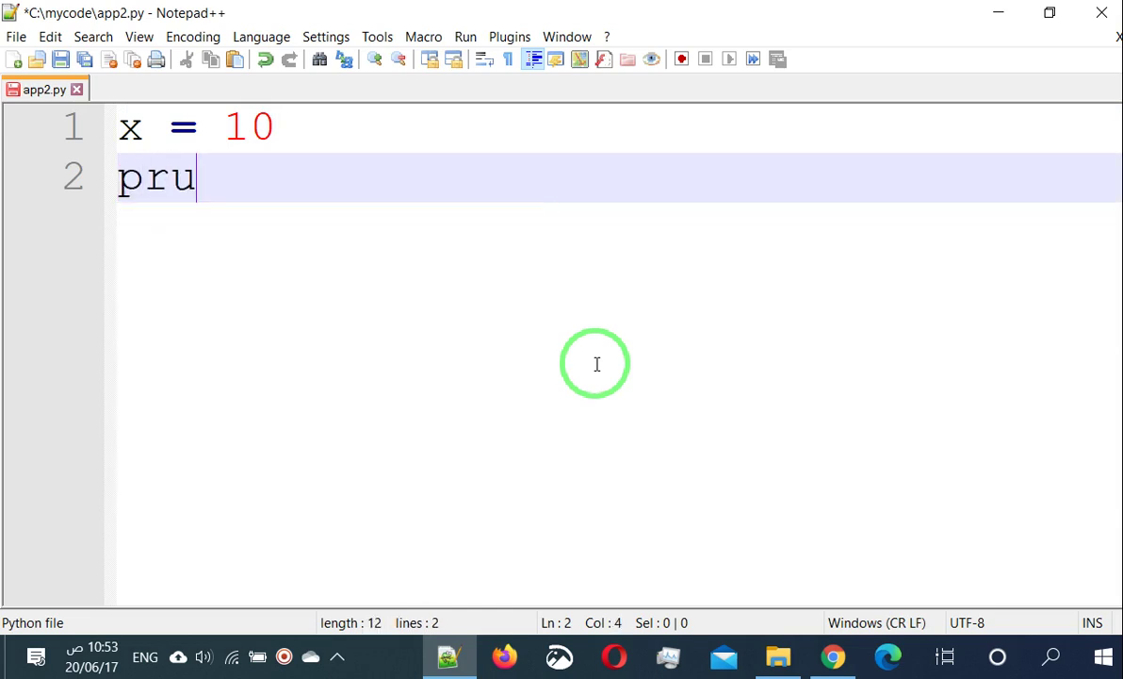
type("int(x)")
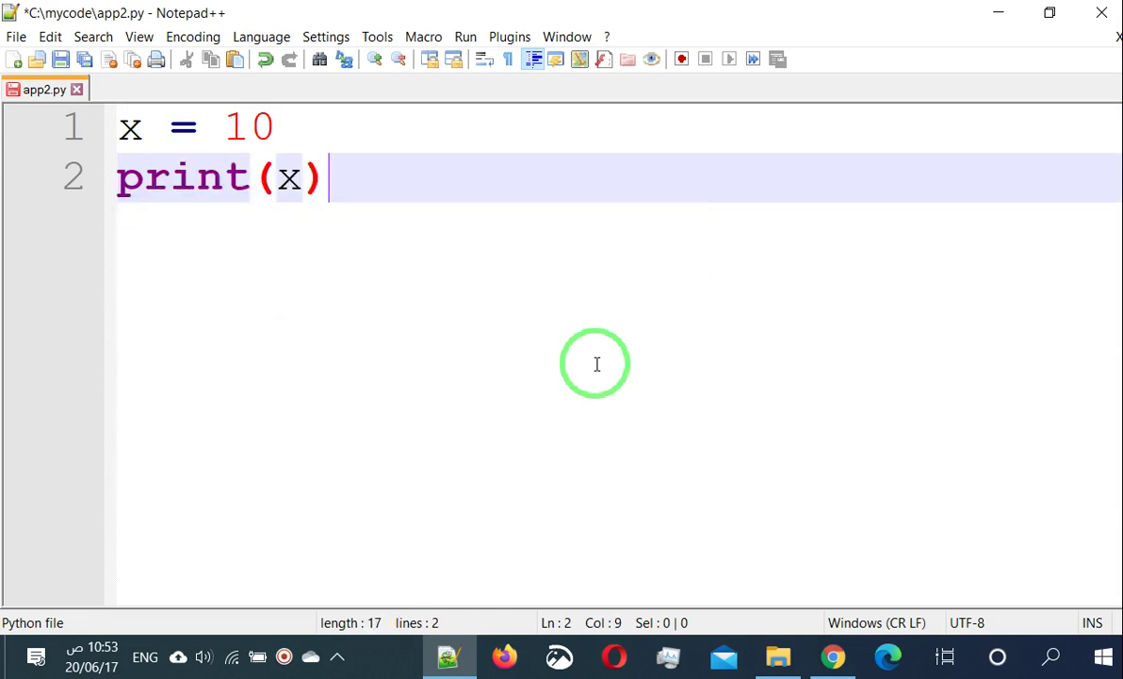
Add the lines x += 1 and print(x) below the first print statement
key("Return")
type("x += 1")
key("Return")
type("print")
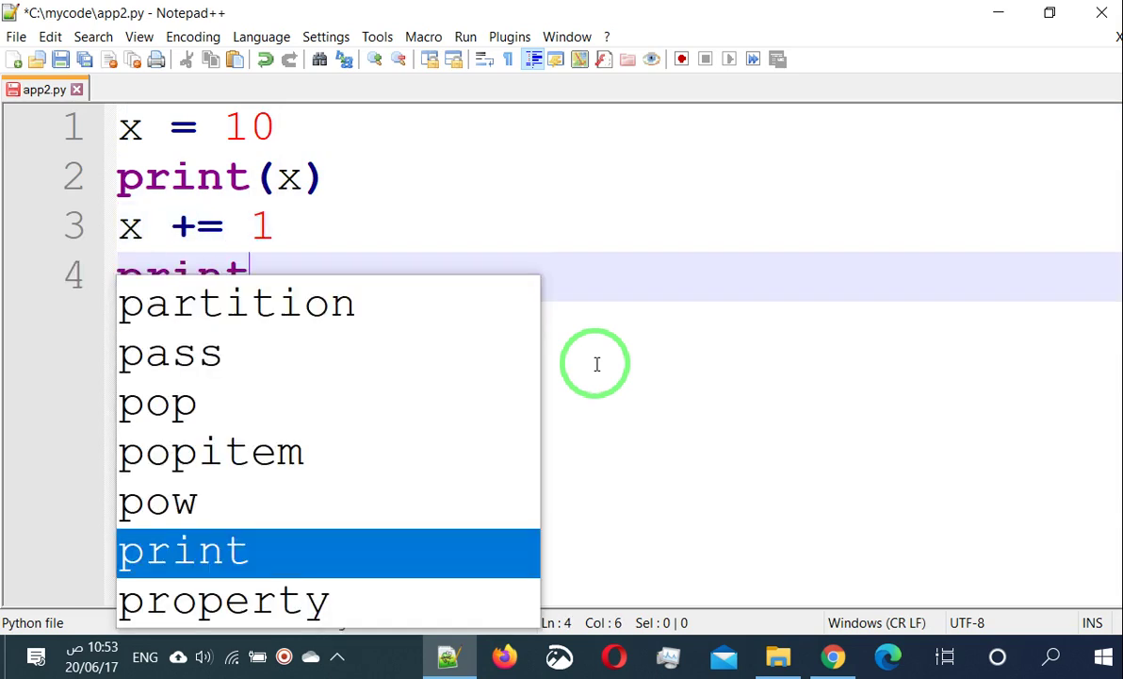
type("(x)")
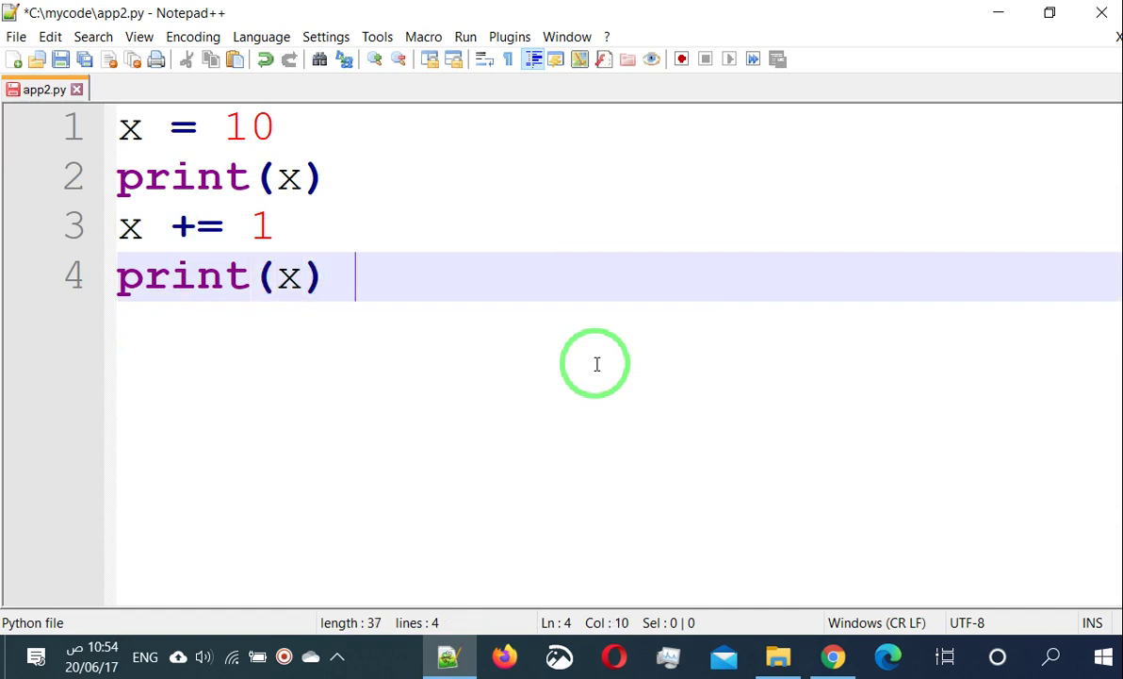
Add print('done') as the fifth line and save app2.py
key("Return")
type("print(")
type("'din")
key("BackSpace")
key("BackSpace")
type("one')")
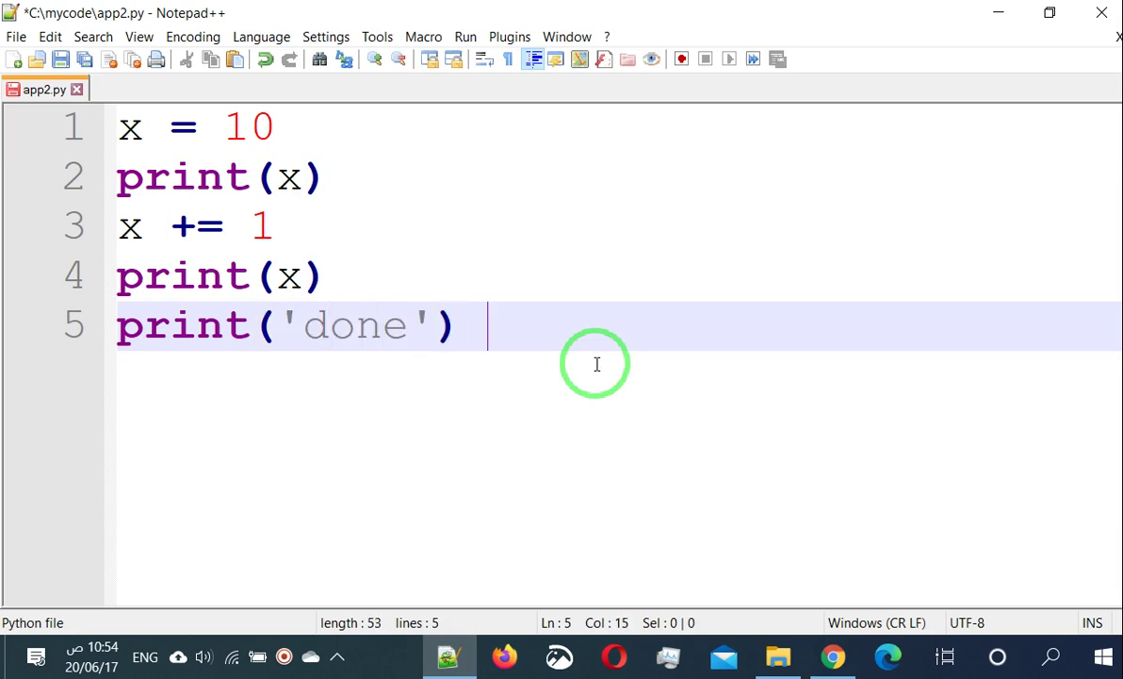
key("BackSpace")
key("ctrl+s")
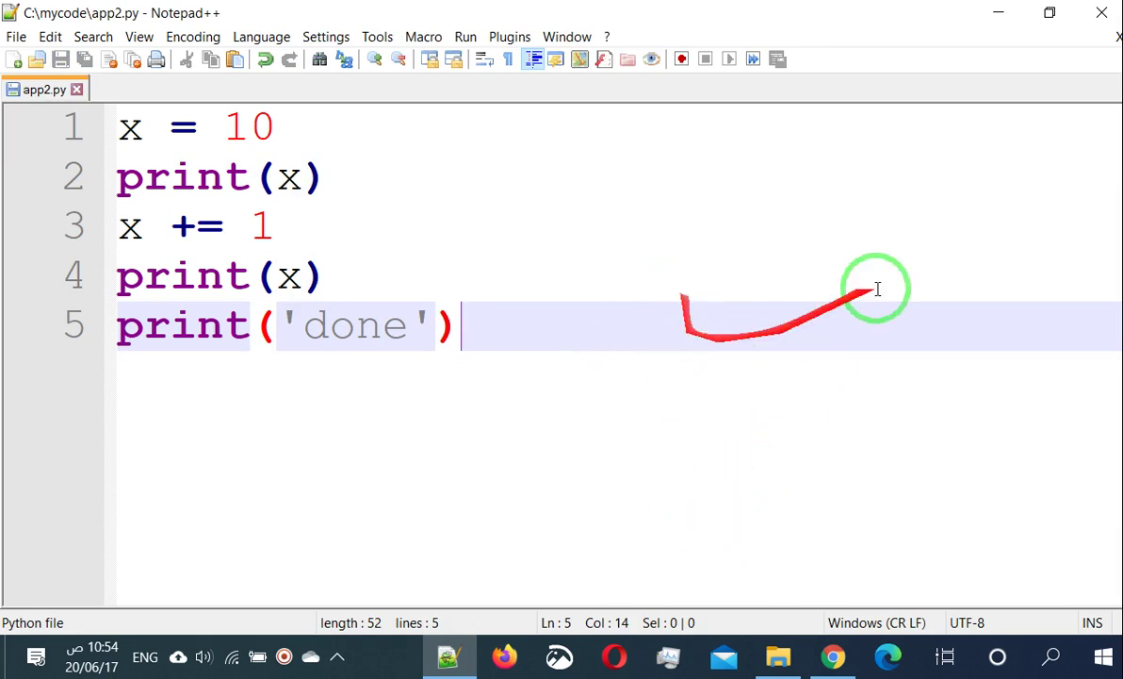
Minimize Notepad++, open the WinPython Command Prompt from the desktop, and highlight its current folder path
left_click(997, 13)
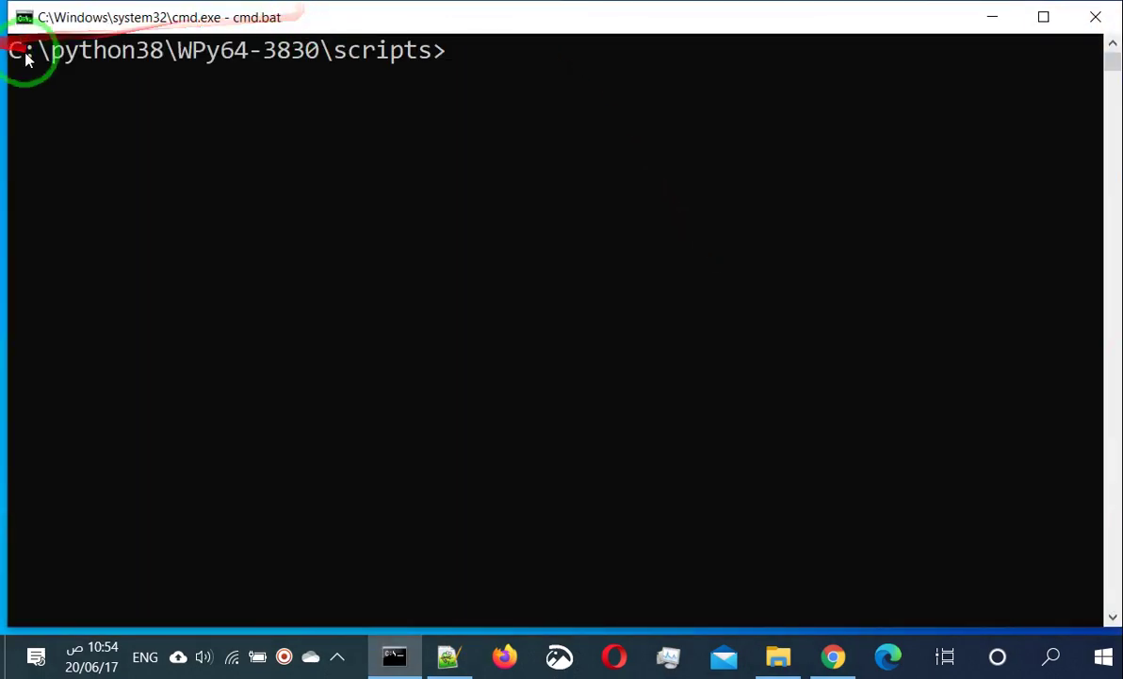
left_click_drag(36, 50, 464, 52)
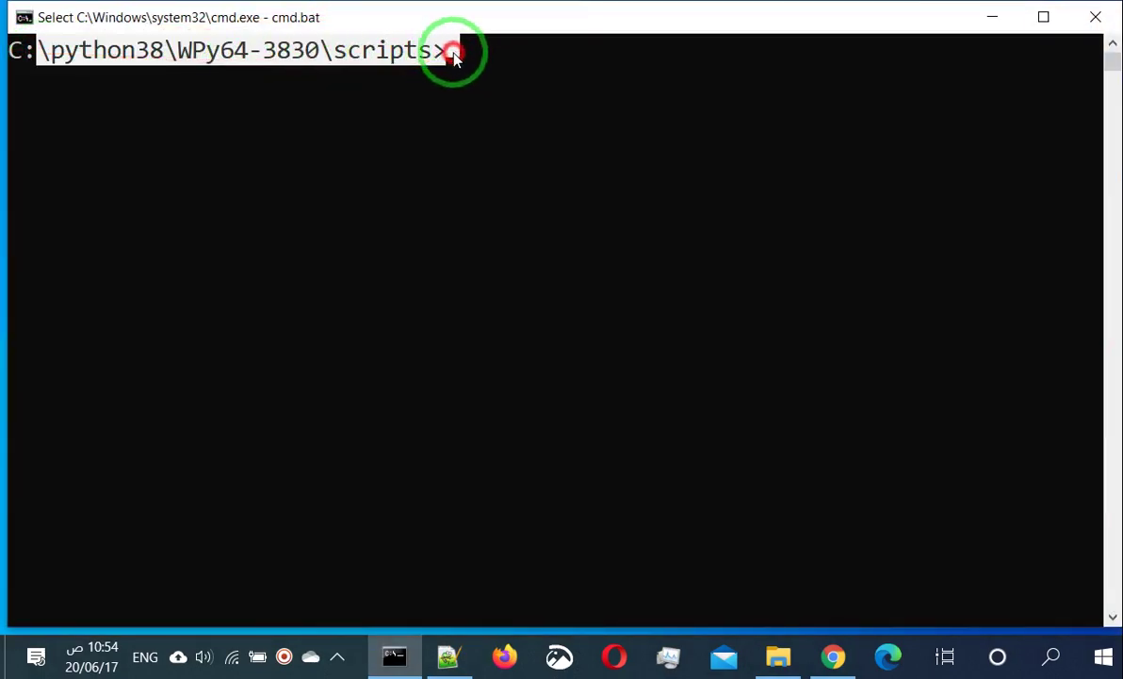
left_click(474, 101)
Change the directory to C:\mycode and list its contents with dir, highlighting the app2.py entry
type("cd \\")
key("Return")
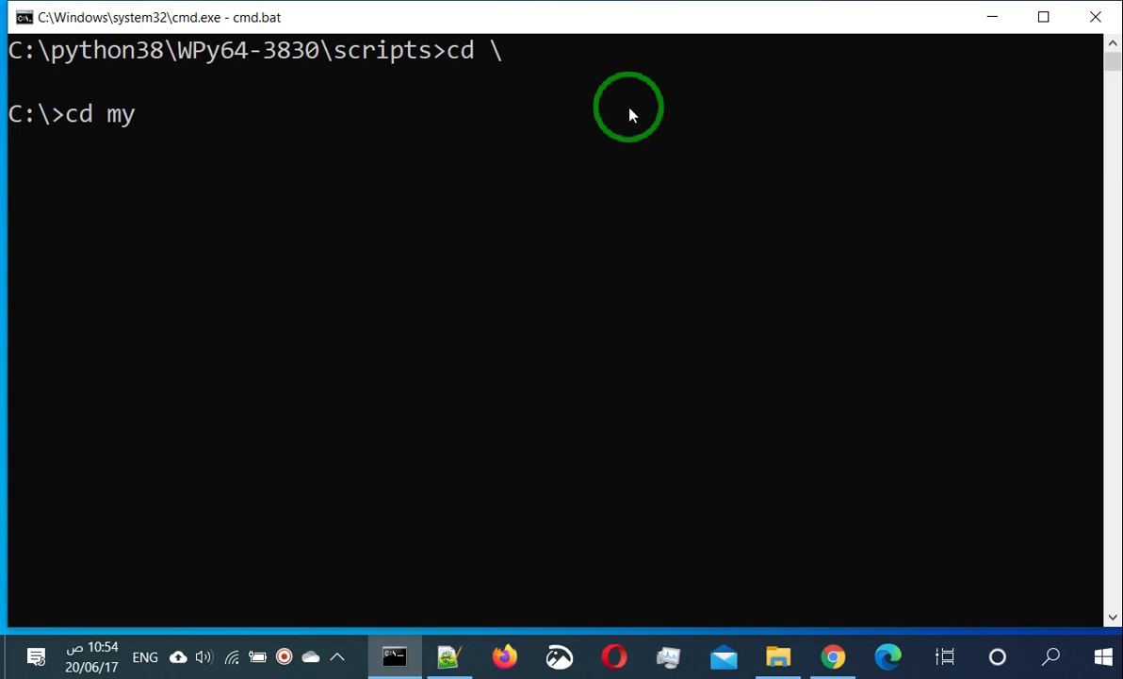
key("Return")
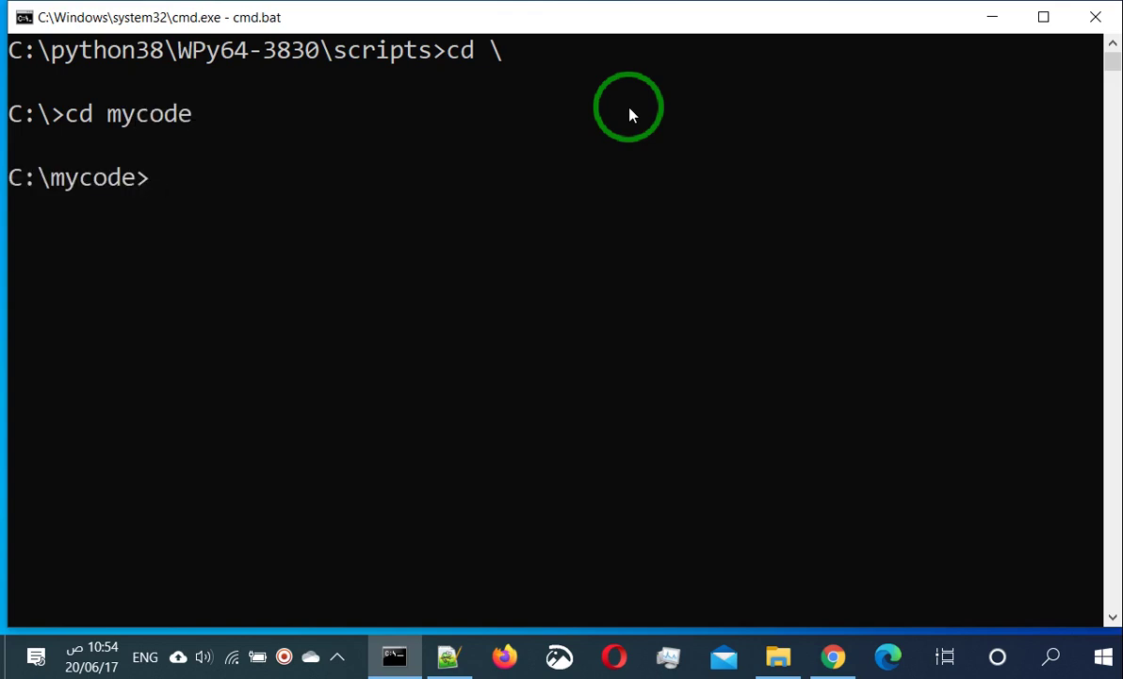
key("Return")
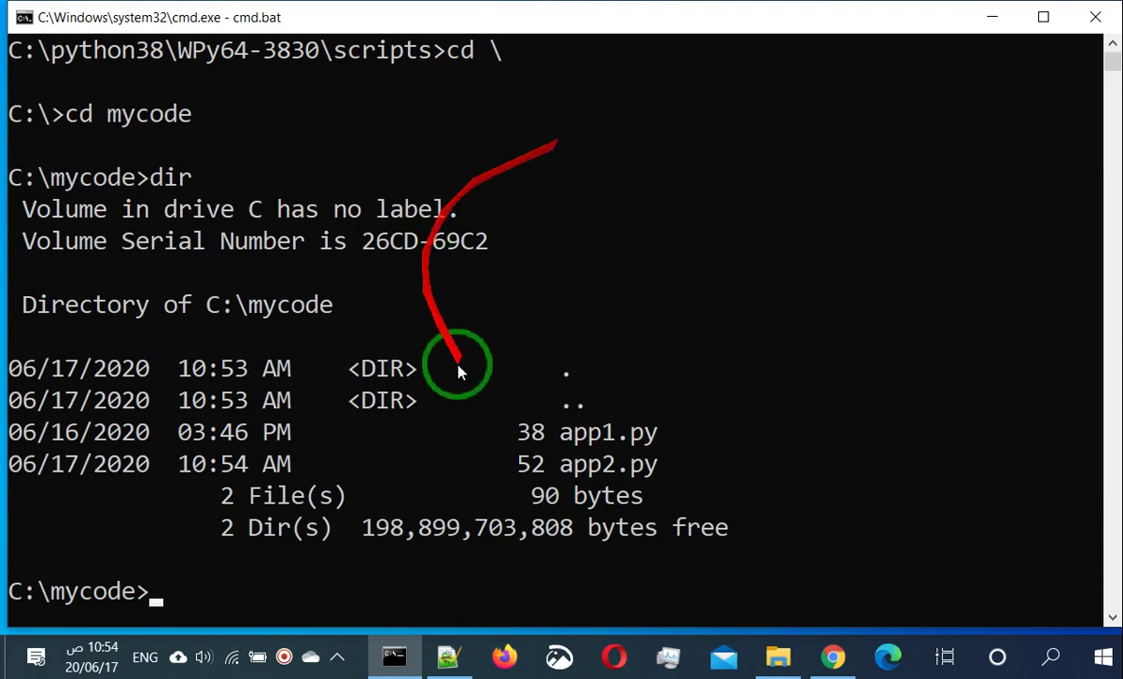
left_click_drag(519, 462, 718, 479)
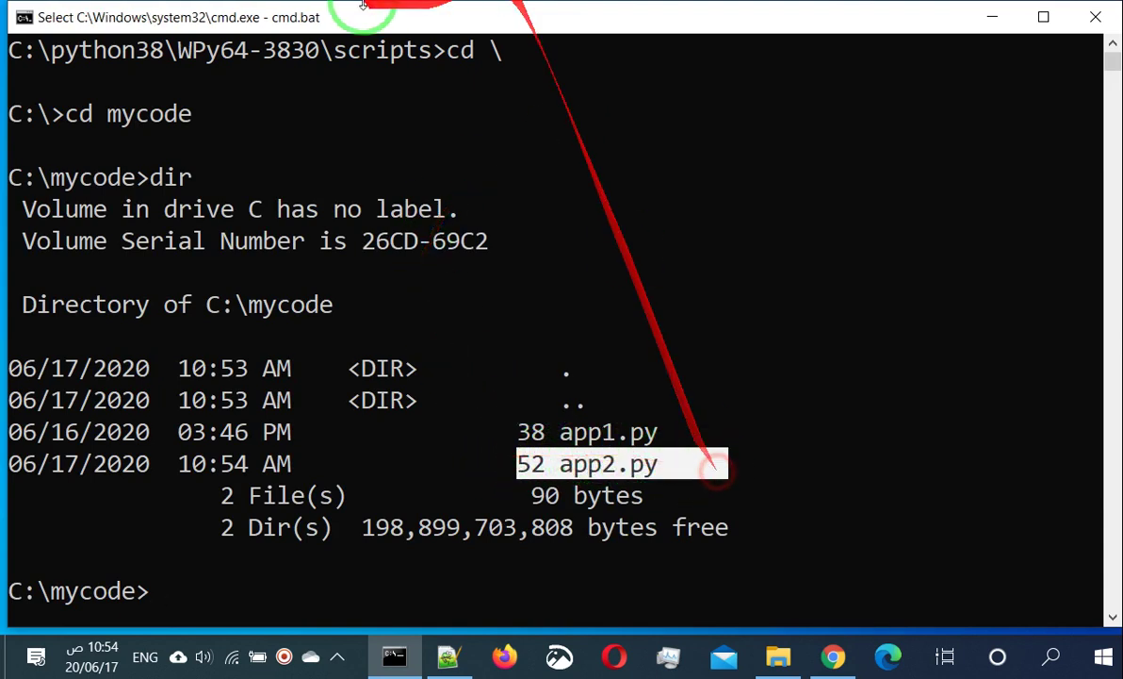
Run the script from the command prompt with python app2.py
type("pythin")
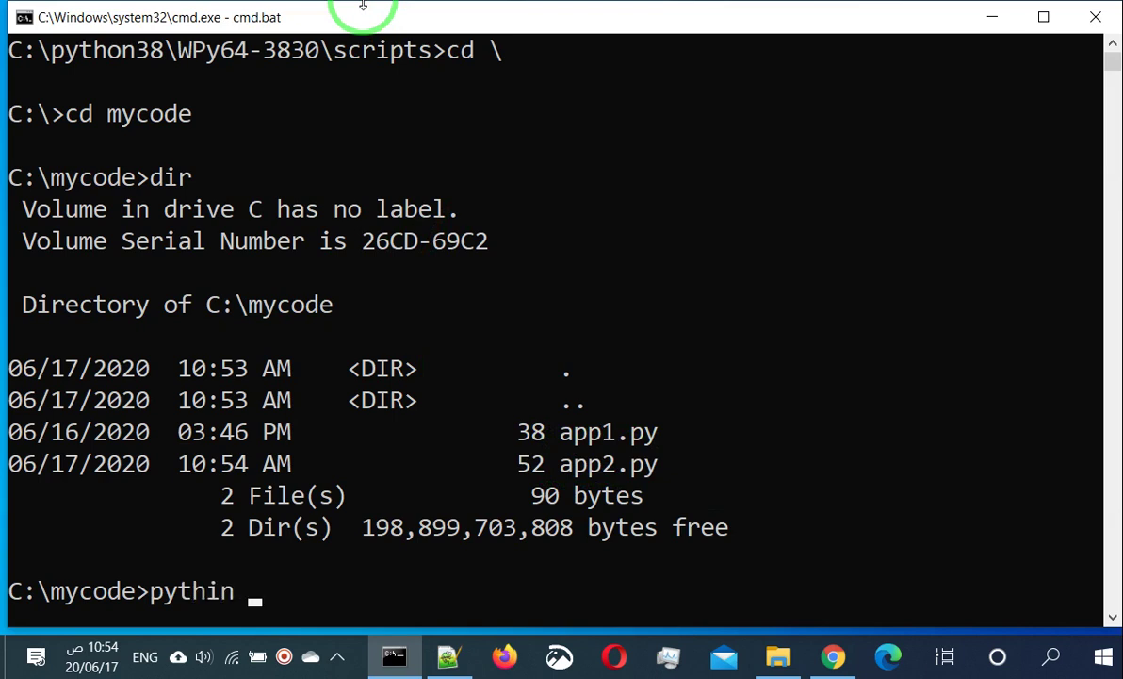
type("app1.py")
key("BackSpace")
key("BackSpace")
key("BackSpace")
key("BackSpace")
type("2.py")
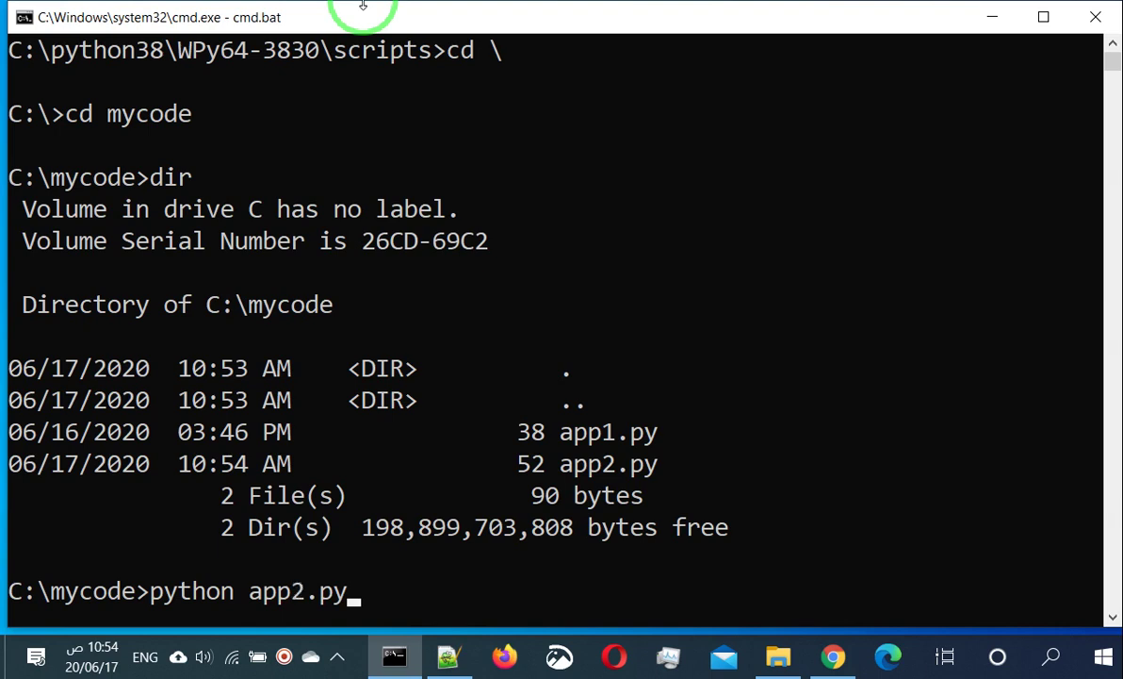
key("Return")
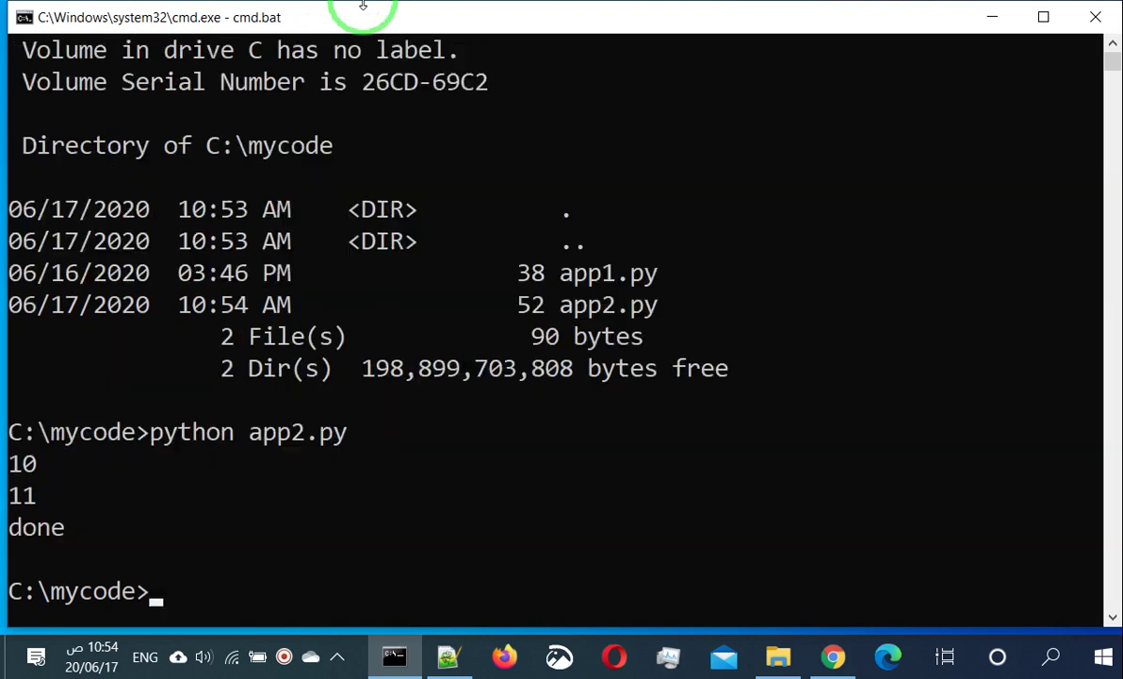